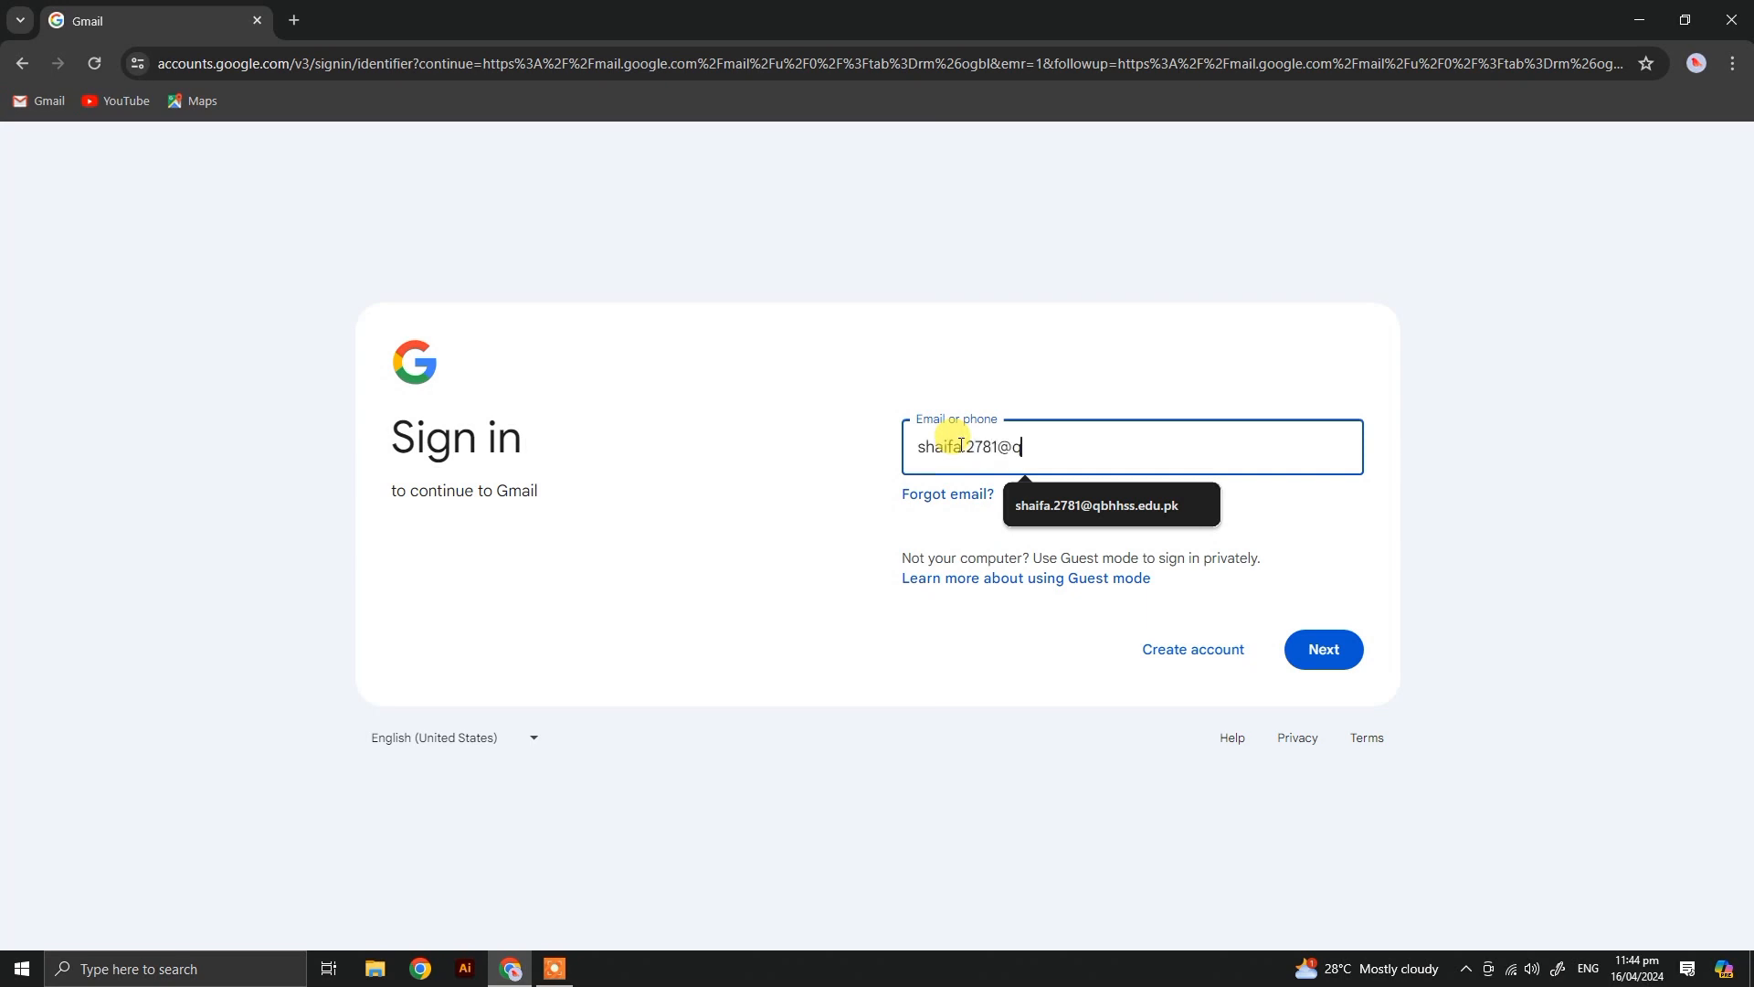
Step: Sign in to Gmail by completing the account's e-mail address and entering the account password
{"action": "type", "text": "bhhss.edu.pk"}
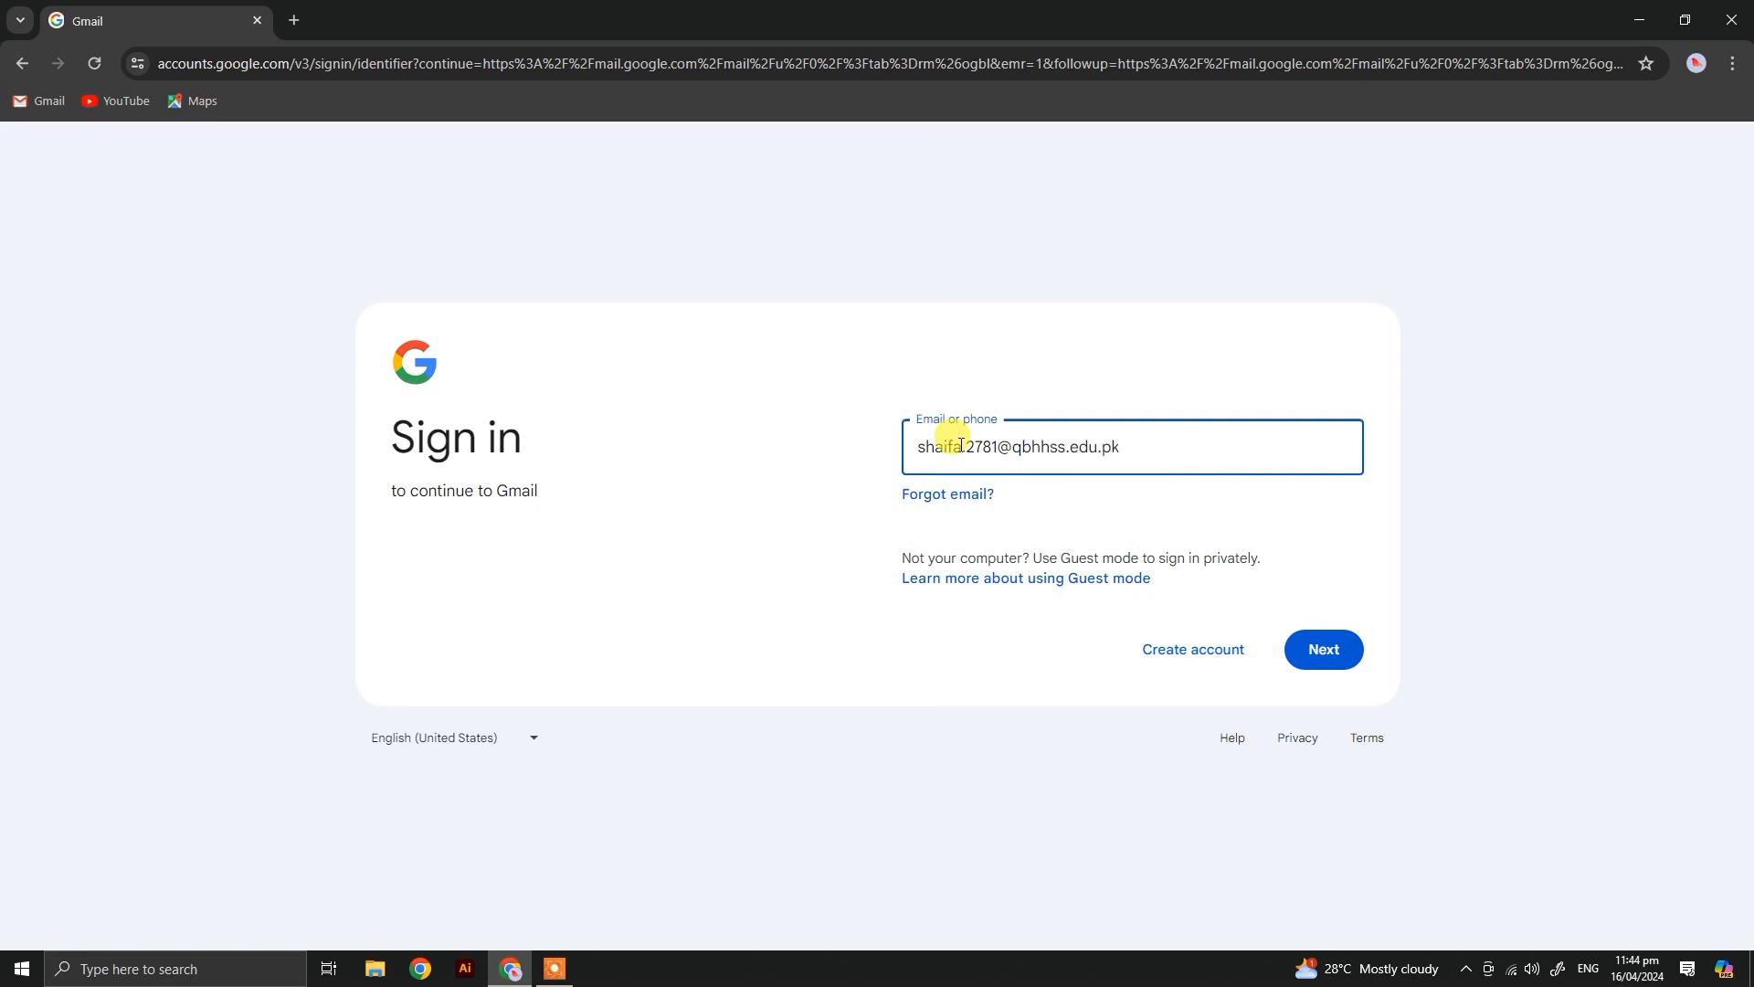
{"action": "left_click", "coordinate": [1326, 639]}
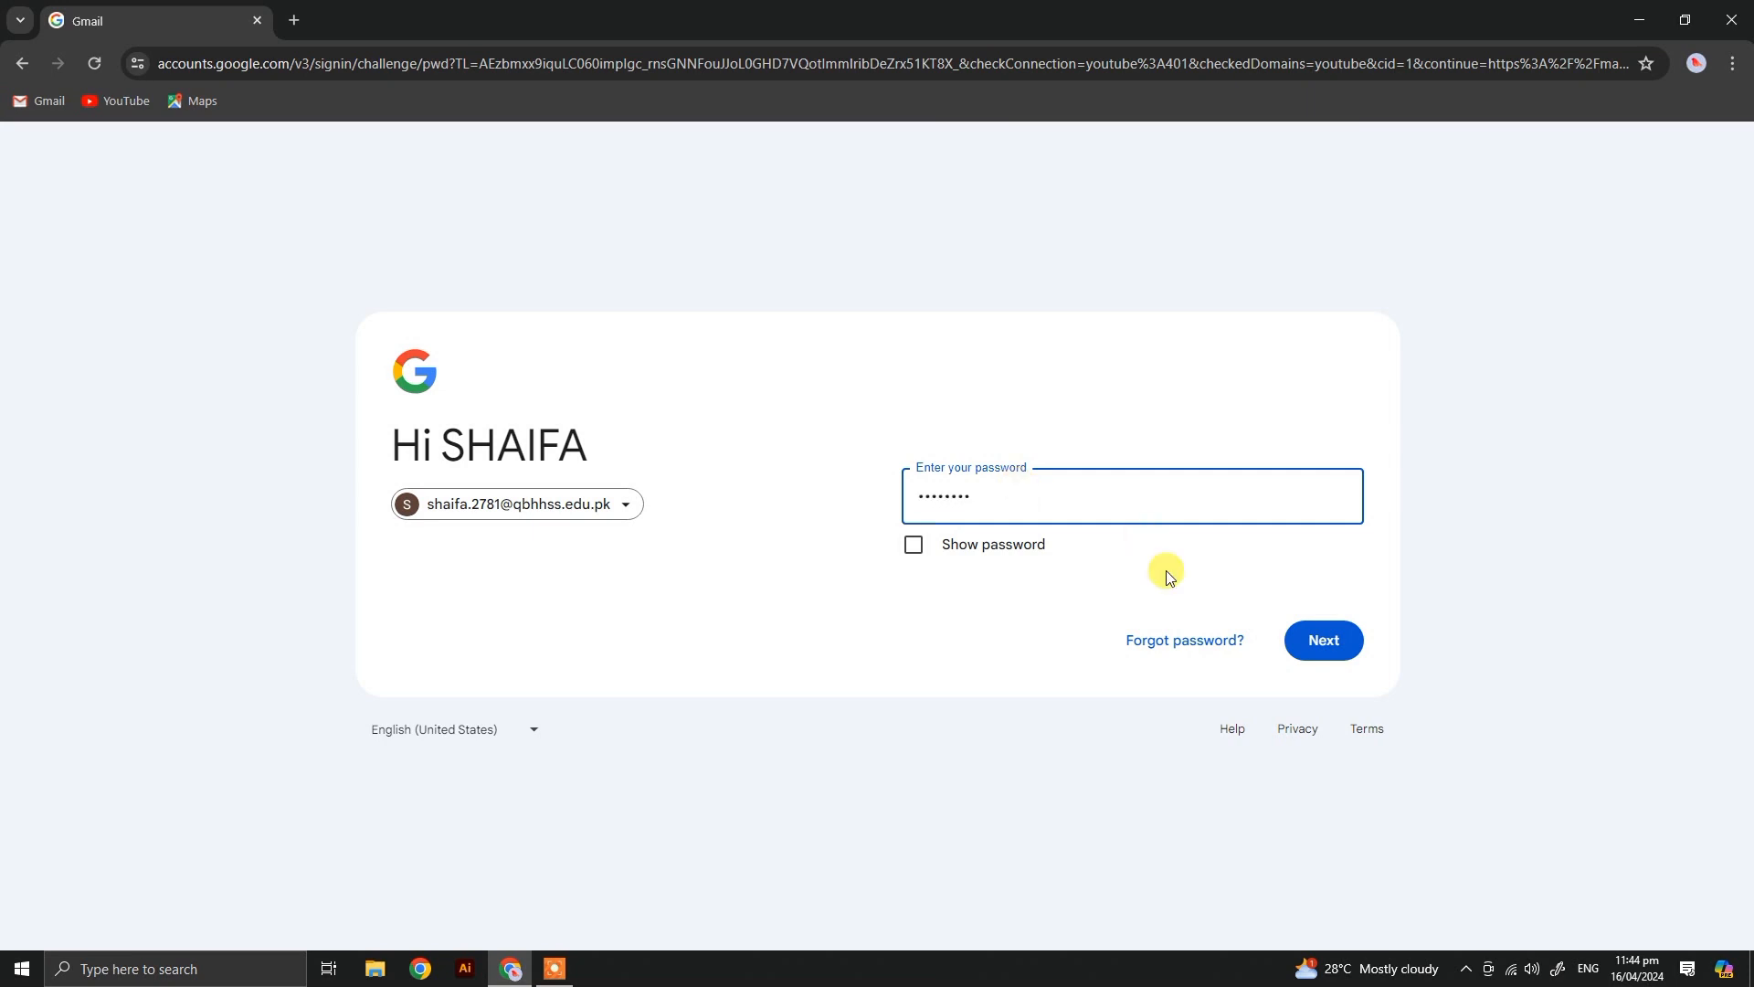
{"action": "left_click", "coordinate": [1325, 642]}
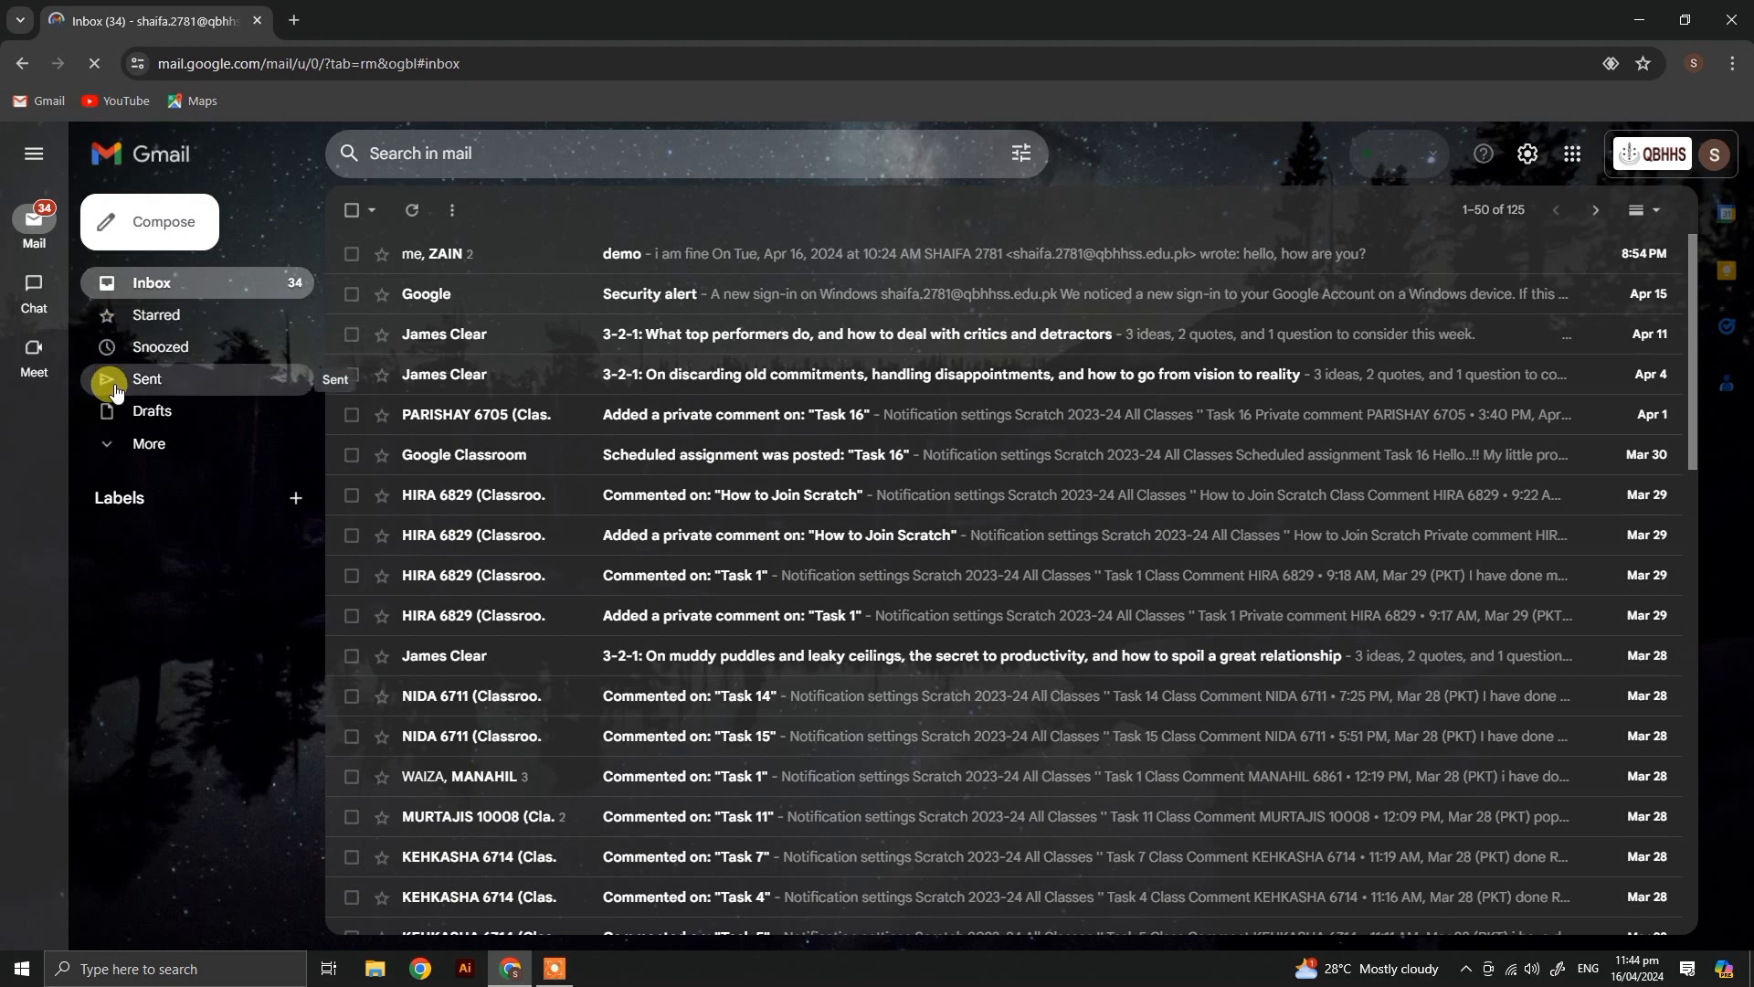
{"action": "left_click", "coordinate": [117, 449]}
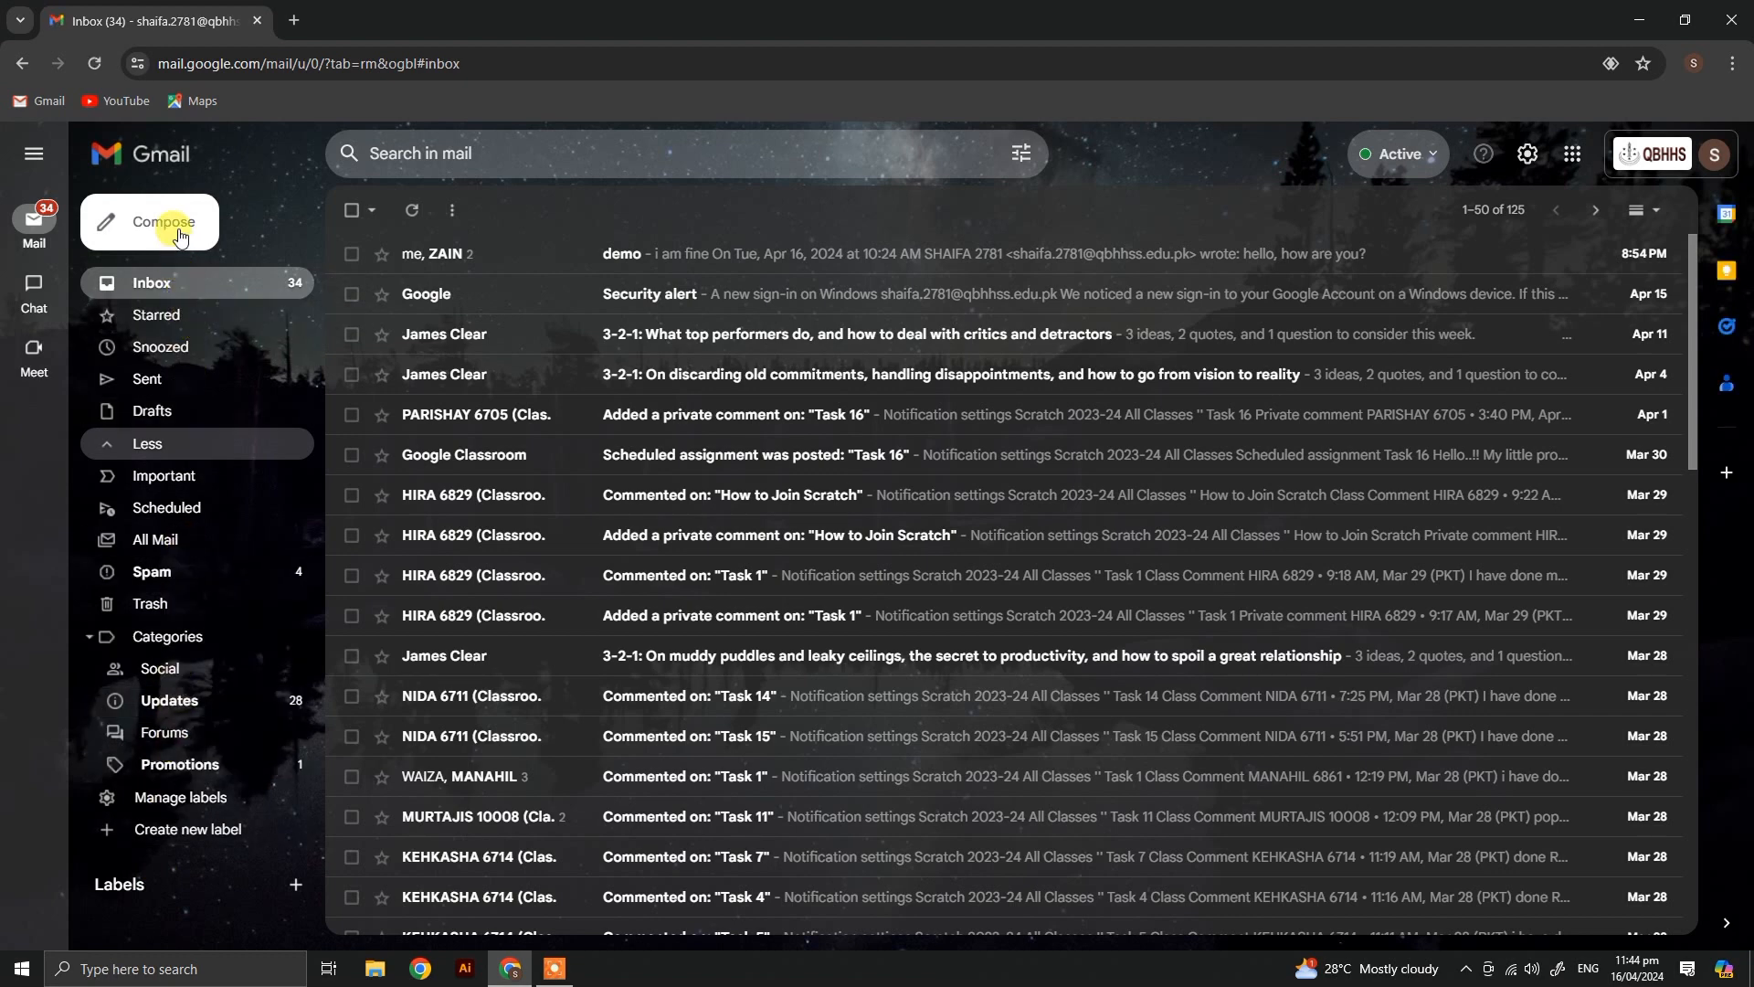
{"action": "left_click", "coordinate": [98, 444]}
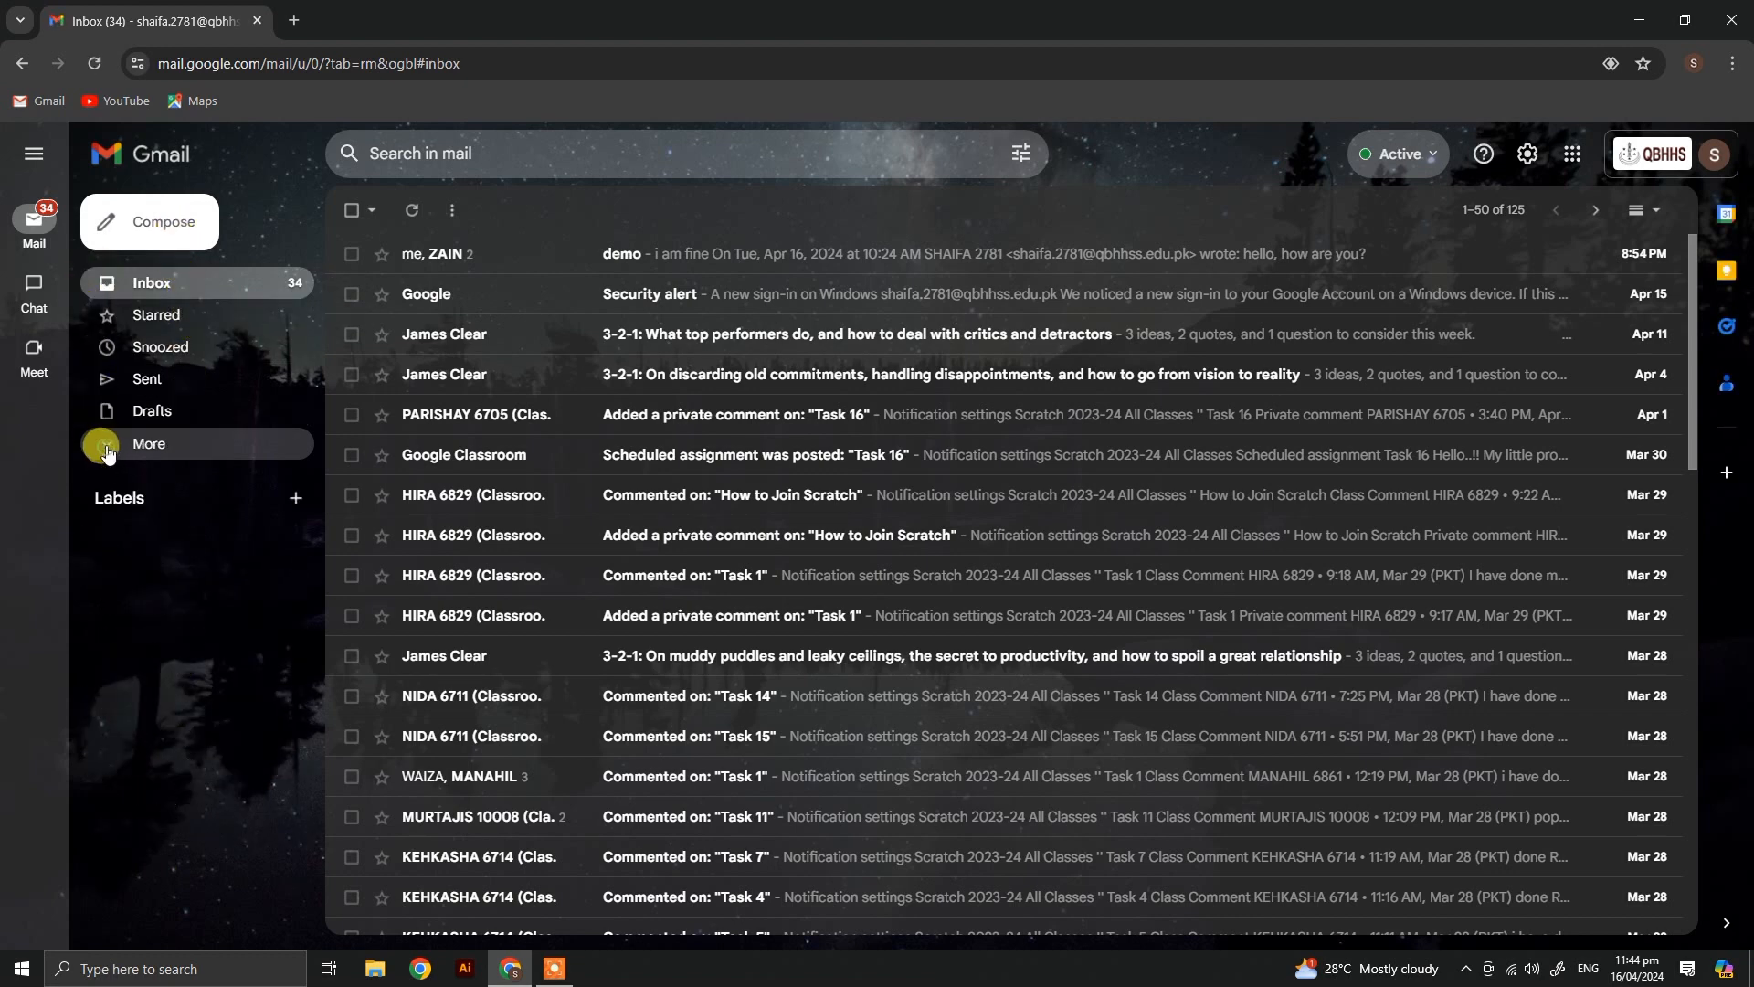
Step: Start a new email message, dismiss the scheduled-send tip and make the recipient field ready for entry
{"action": "left_click", "coordinate": [159, 224]}
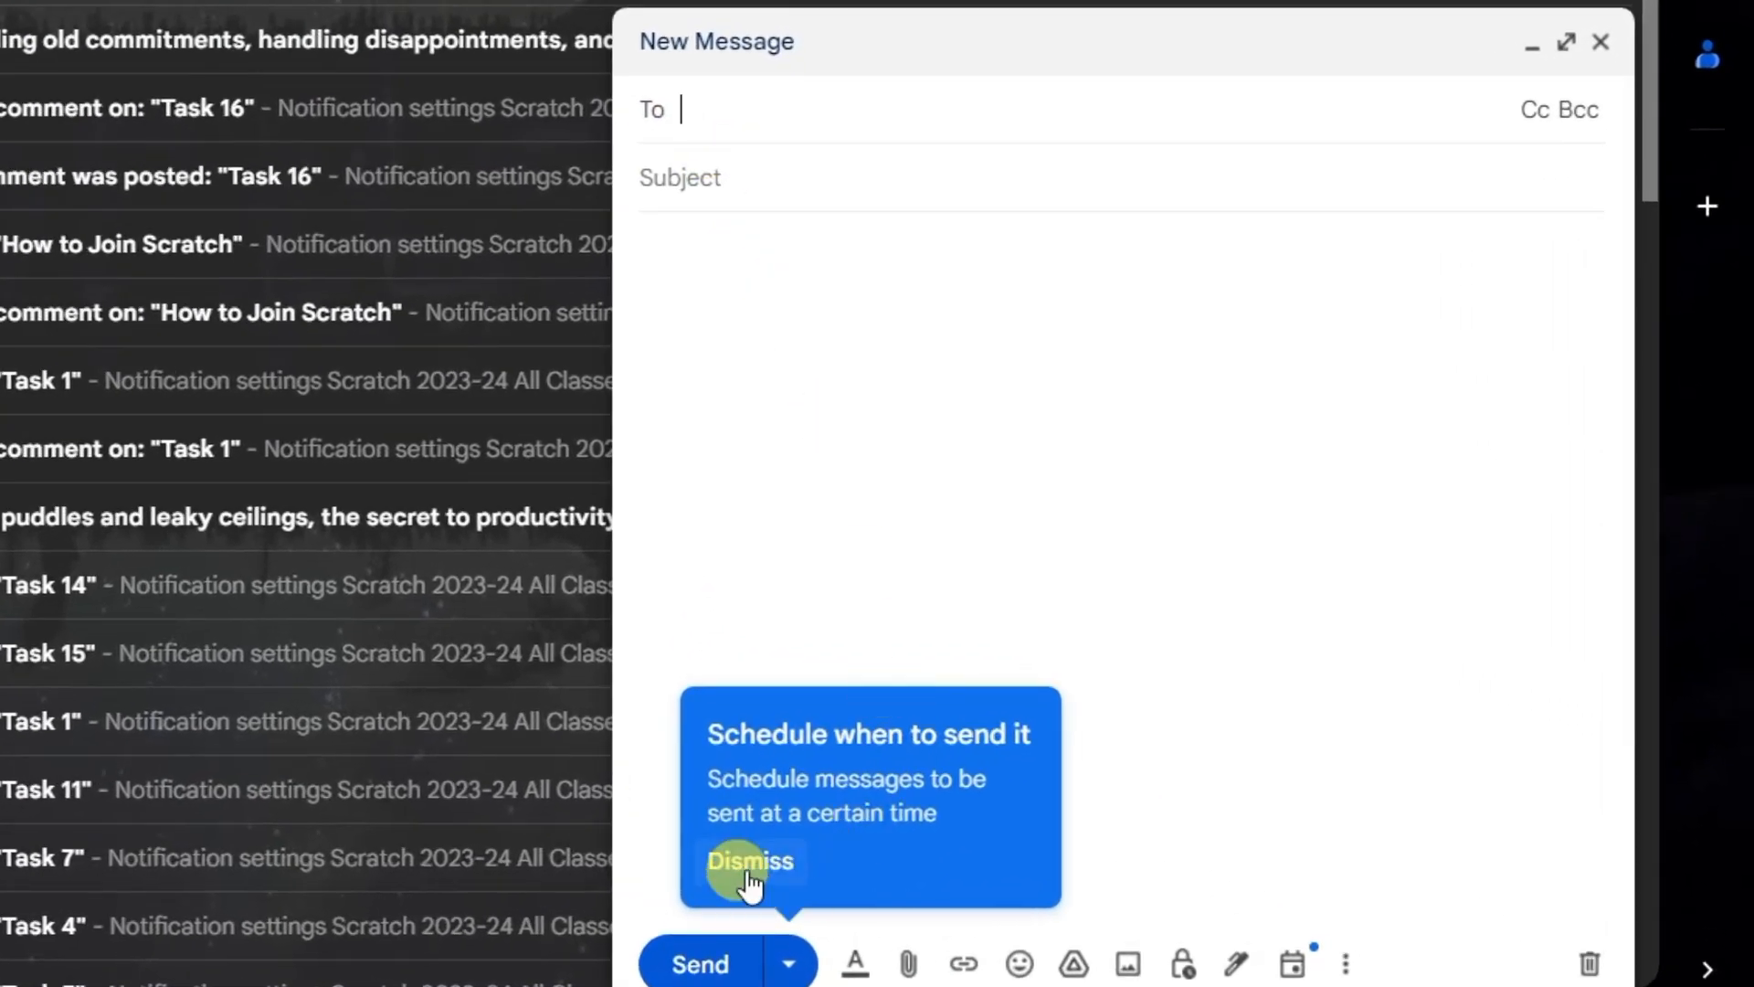
{"action": "left_click", "coordinate": [747, 868]}
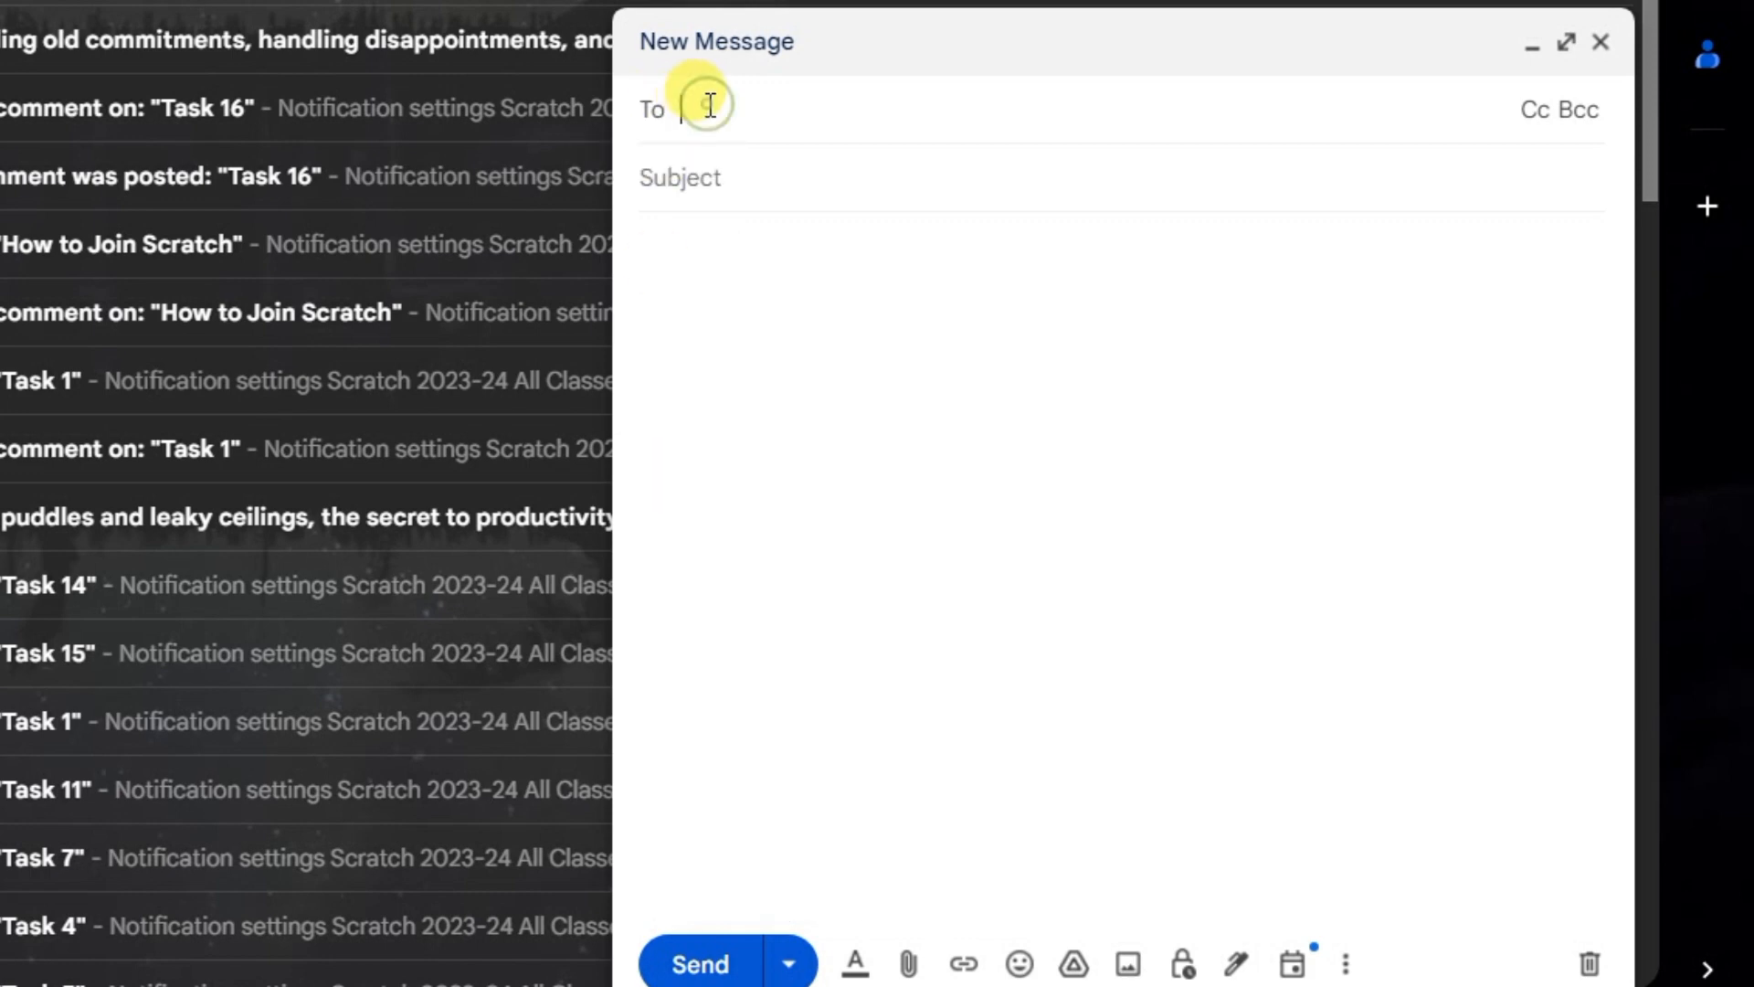
{"action": "left_click", "coordinate": [899, 119]}
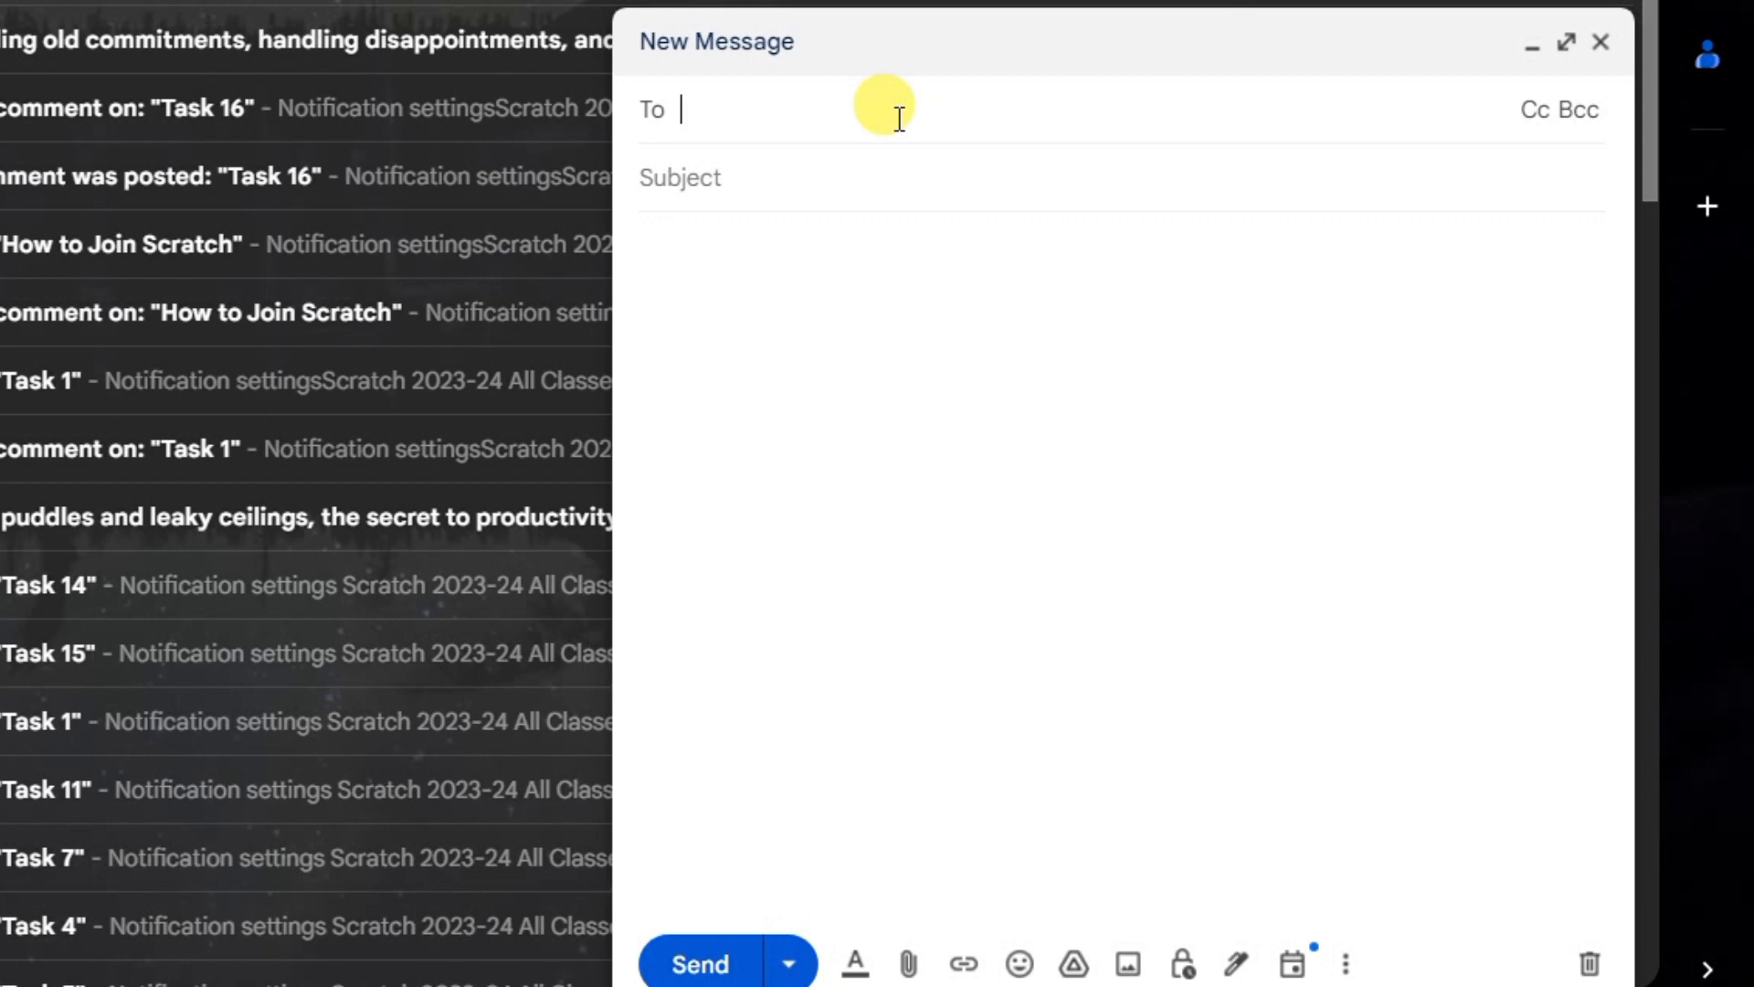
Step: Search the recipient suggestions for "sh" and add the first suggested contact as the message's recipient
{"action": "type", "text": "SHIA"}
{"action": "key", "text": "BackSpace"}
{"action": "key", "text": "BackSpace"}
{"action": "key", "text": "BackSpace"}
{"action": "key", "text": "BackSpace"}
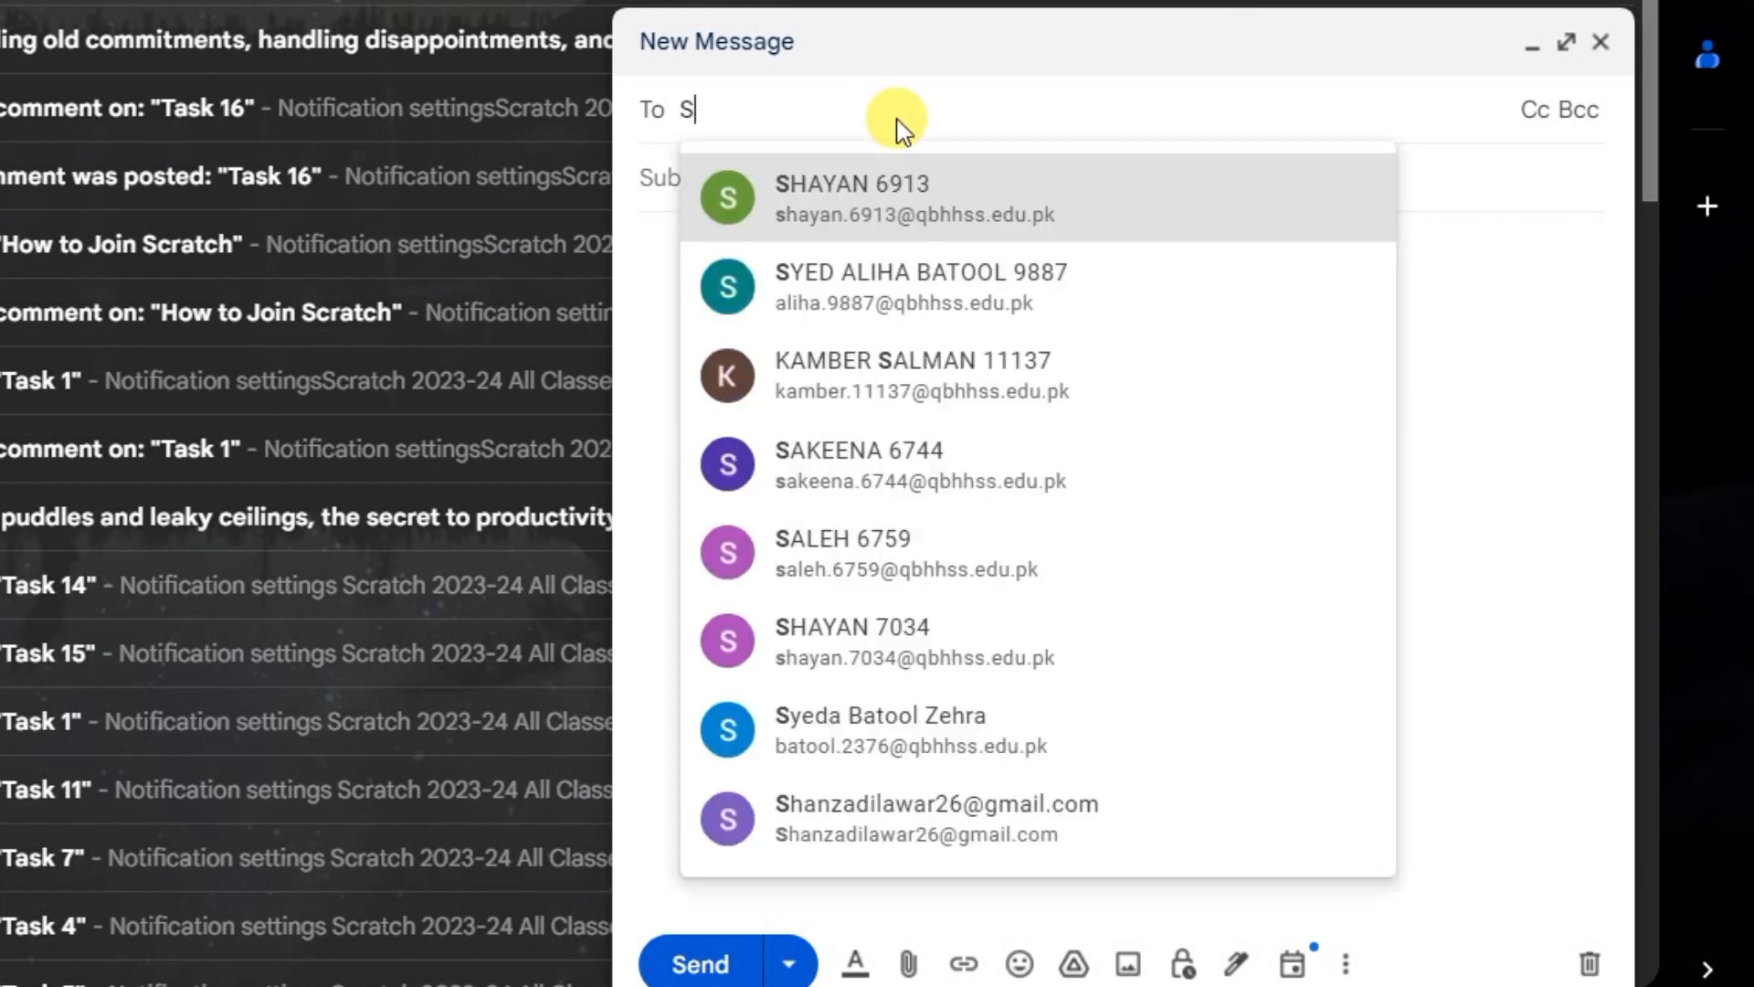
{"action": "type", "text": "sh"}
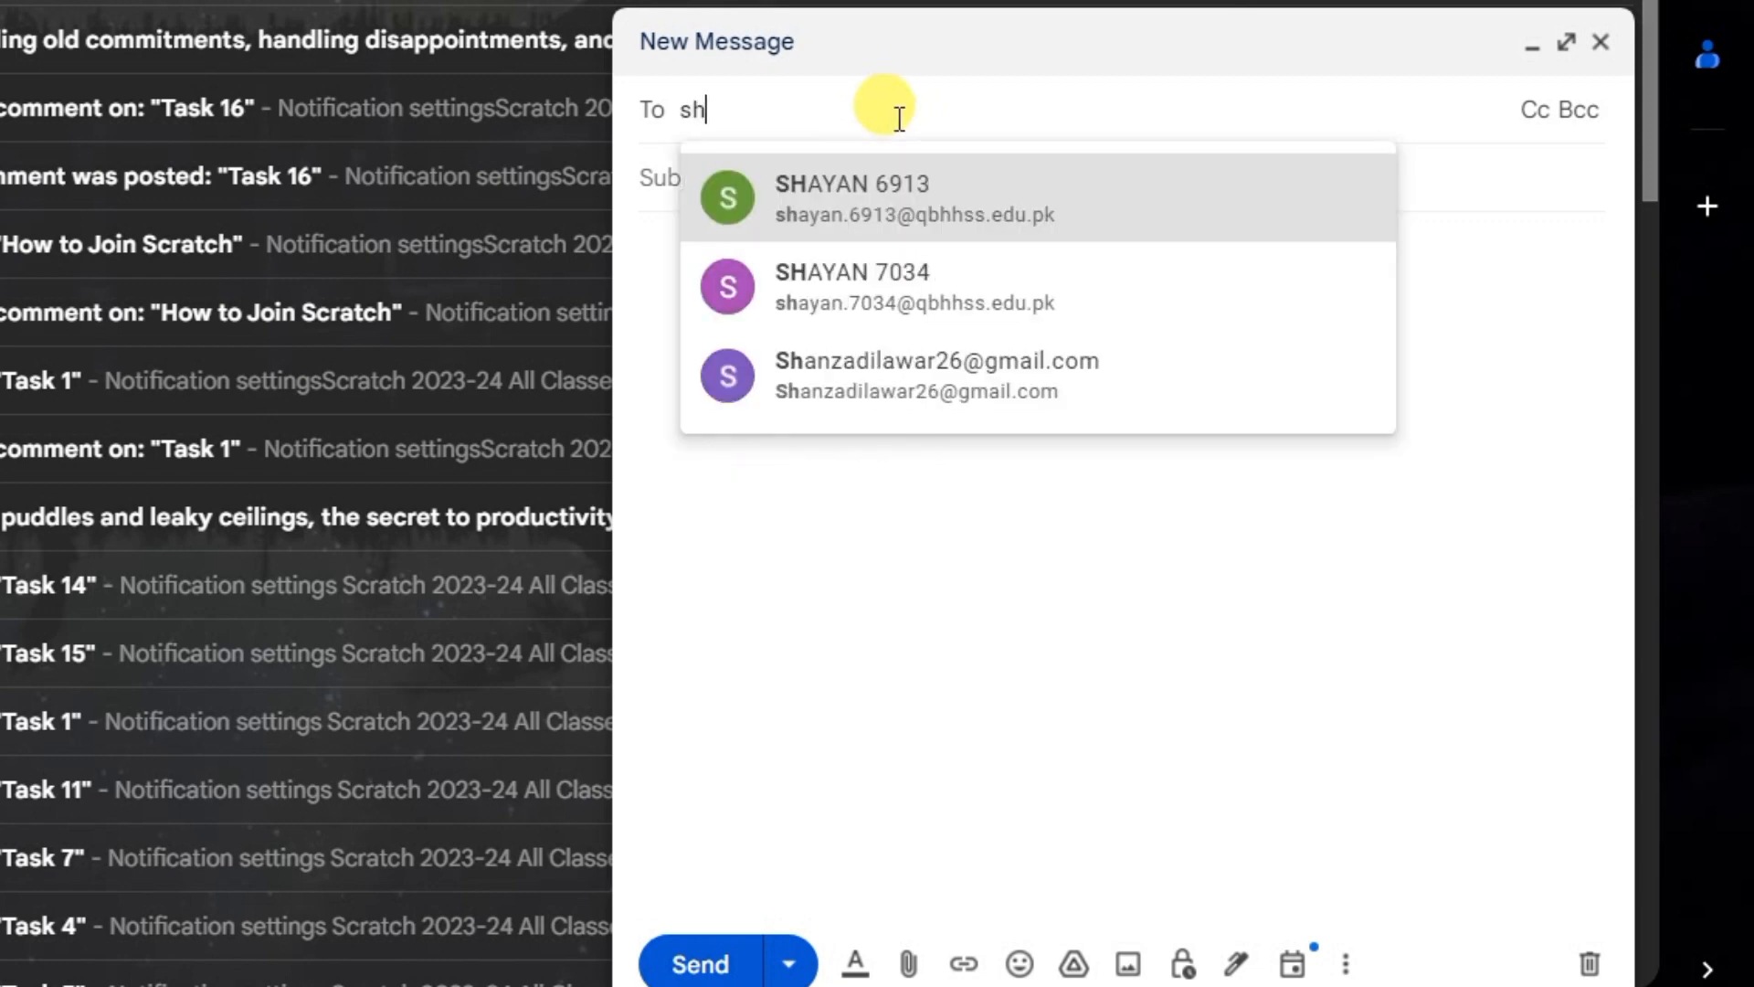
{"action": "left_click", "coordinate": [820, 233]}
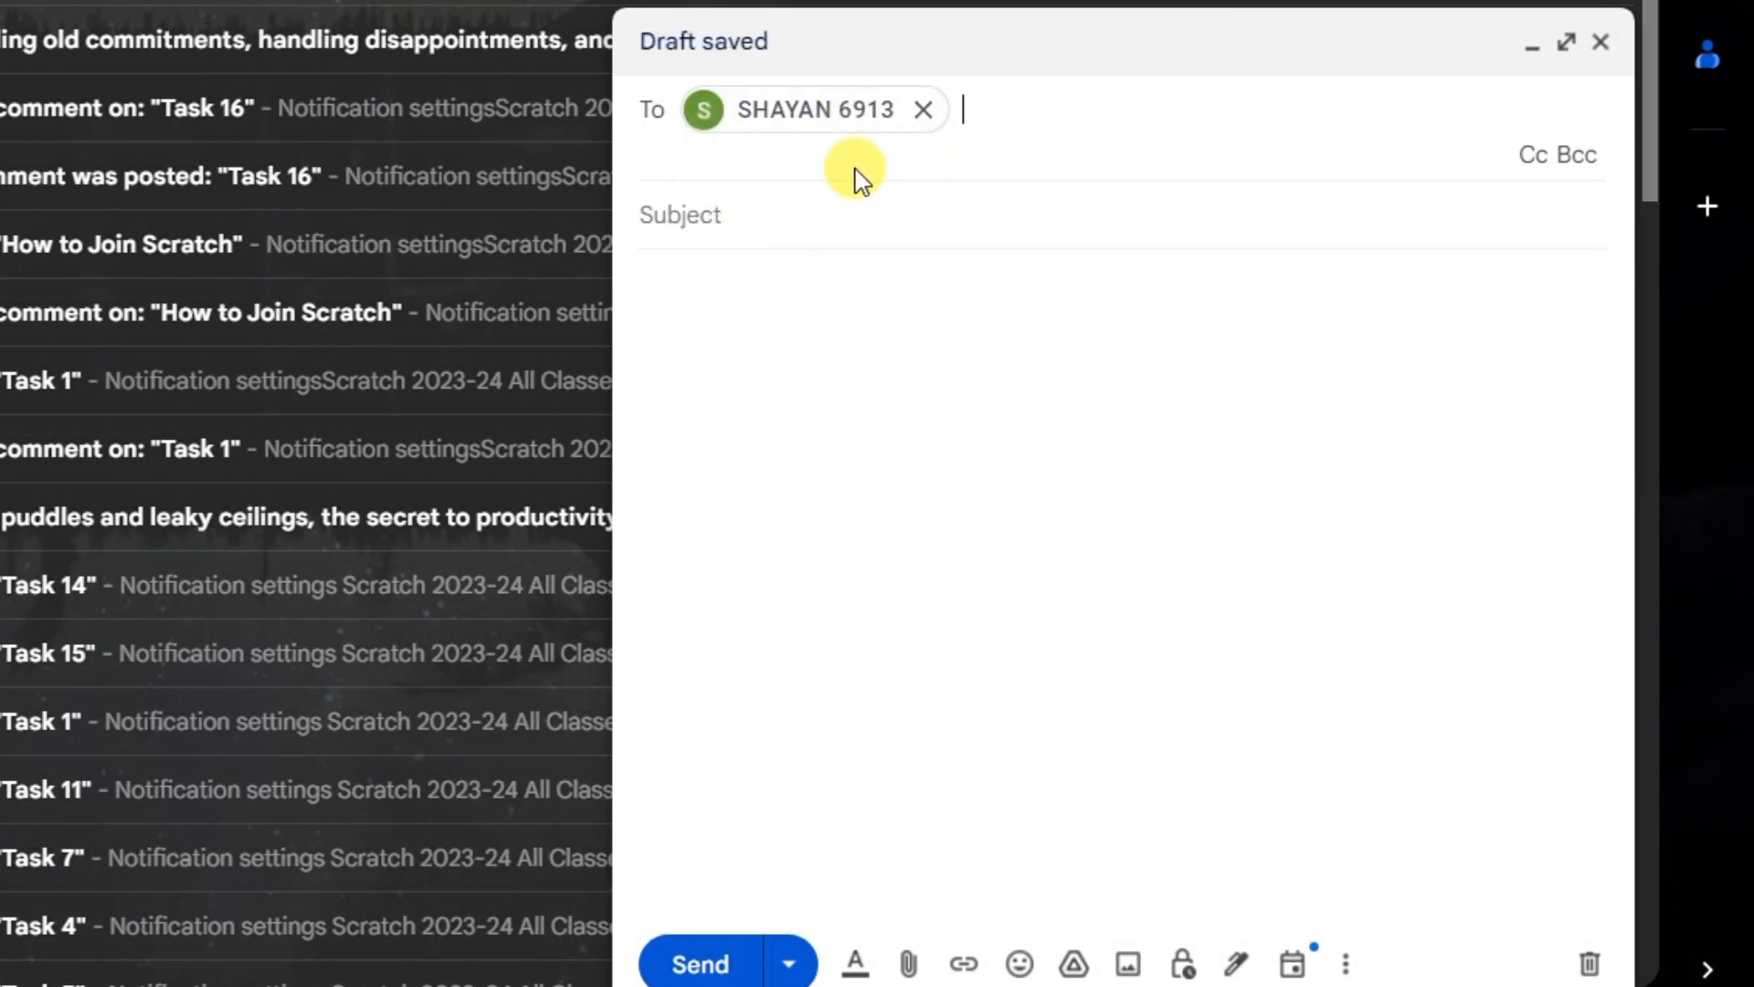
Step: Enter the subject "Greetings" and write a body with "Hello" plus the recipient's first name, followed by "How are you?" on a new line
{"action": "left_click", "coordinate": [732, 232]}
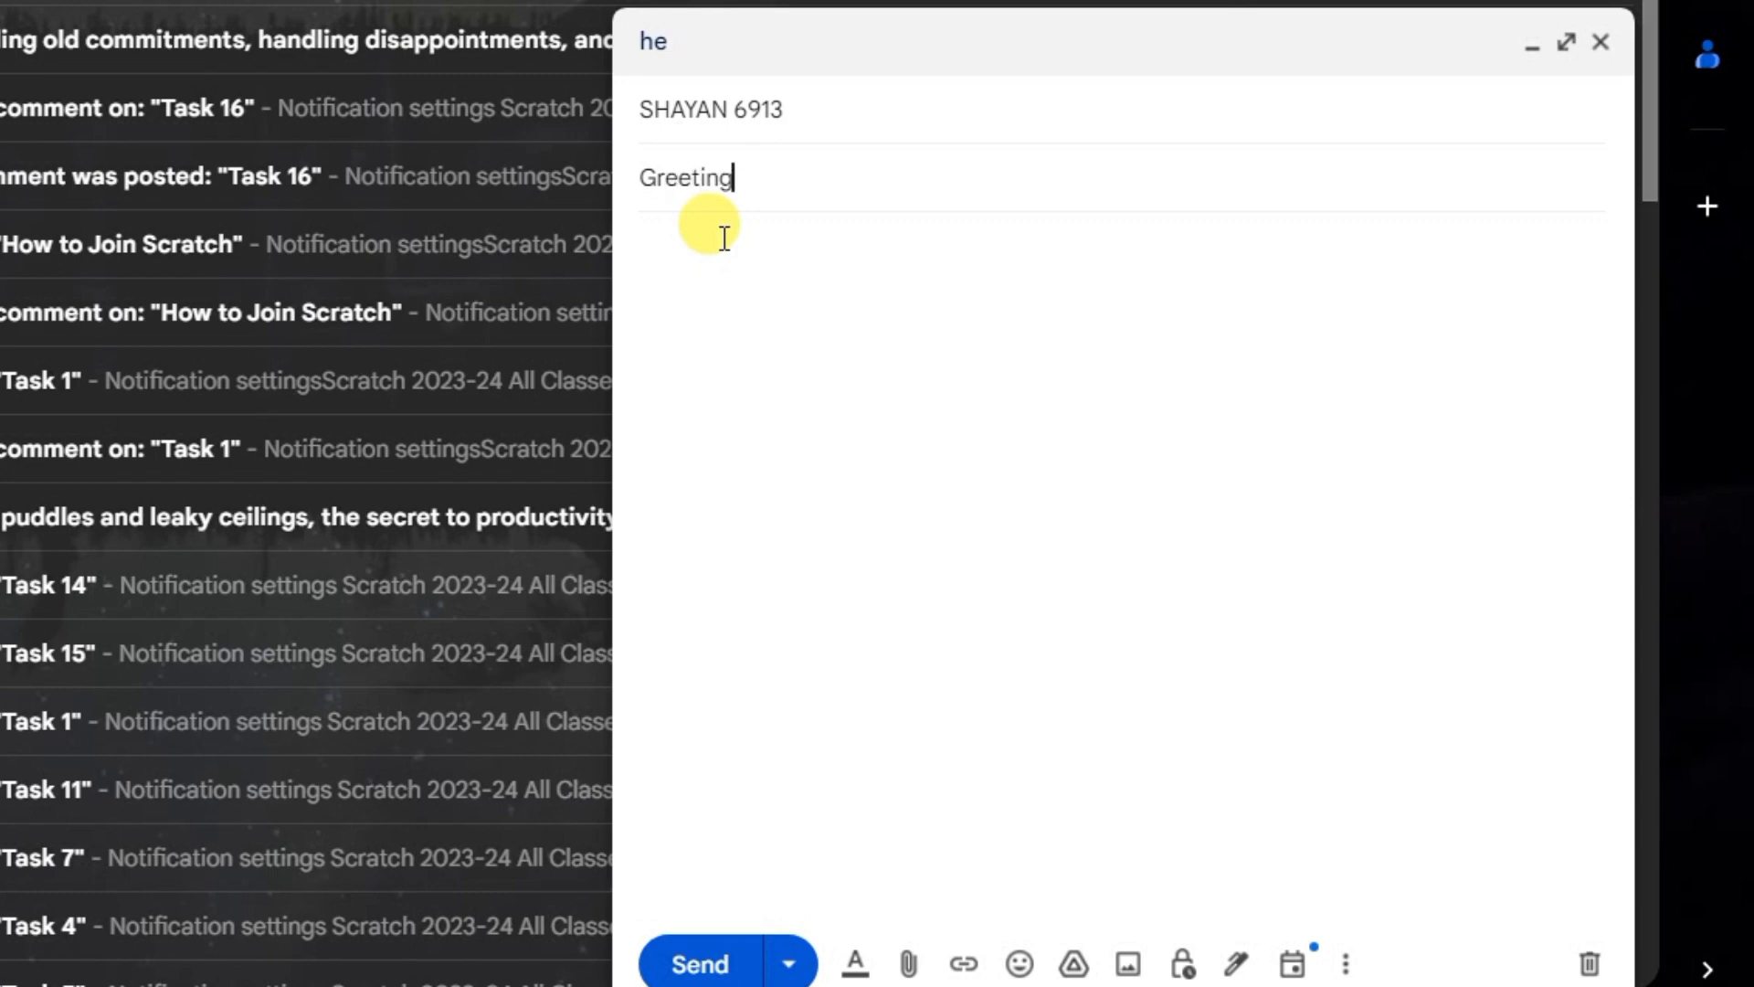
{"action": "left_click", "coordinate": [722, 251]}
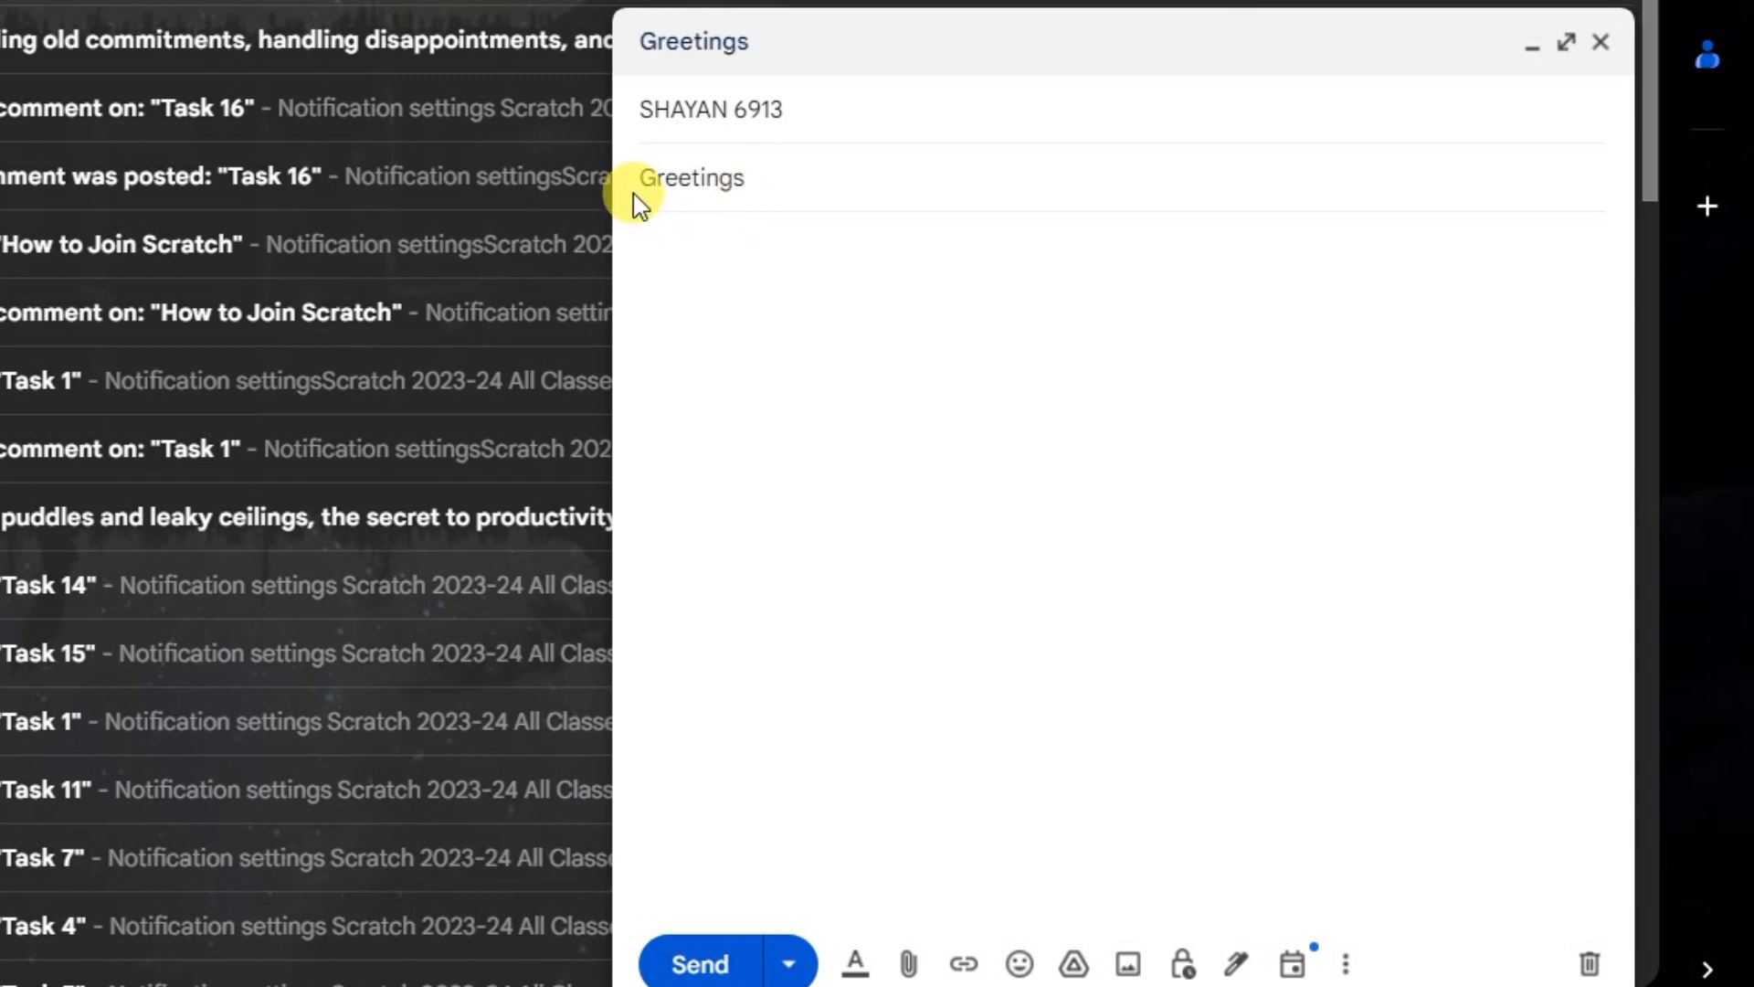
{"action": "left_click", "coordinate": [756, 114]}
{"action": "left_click", "coordinate": [760, 277]}
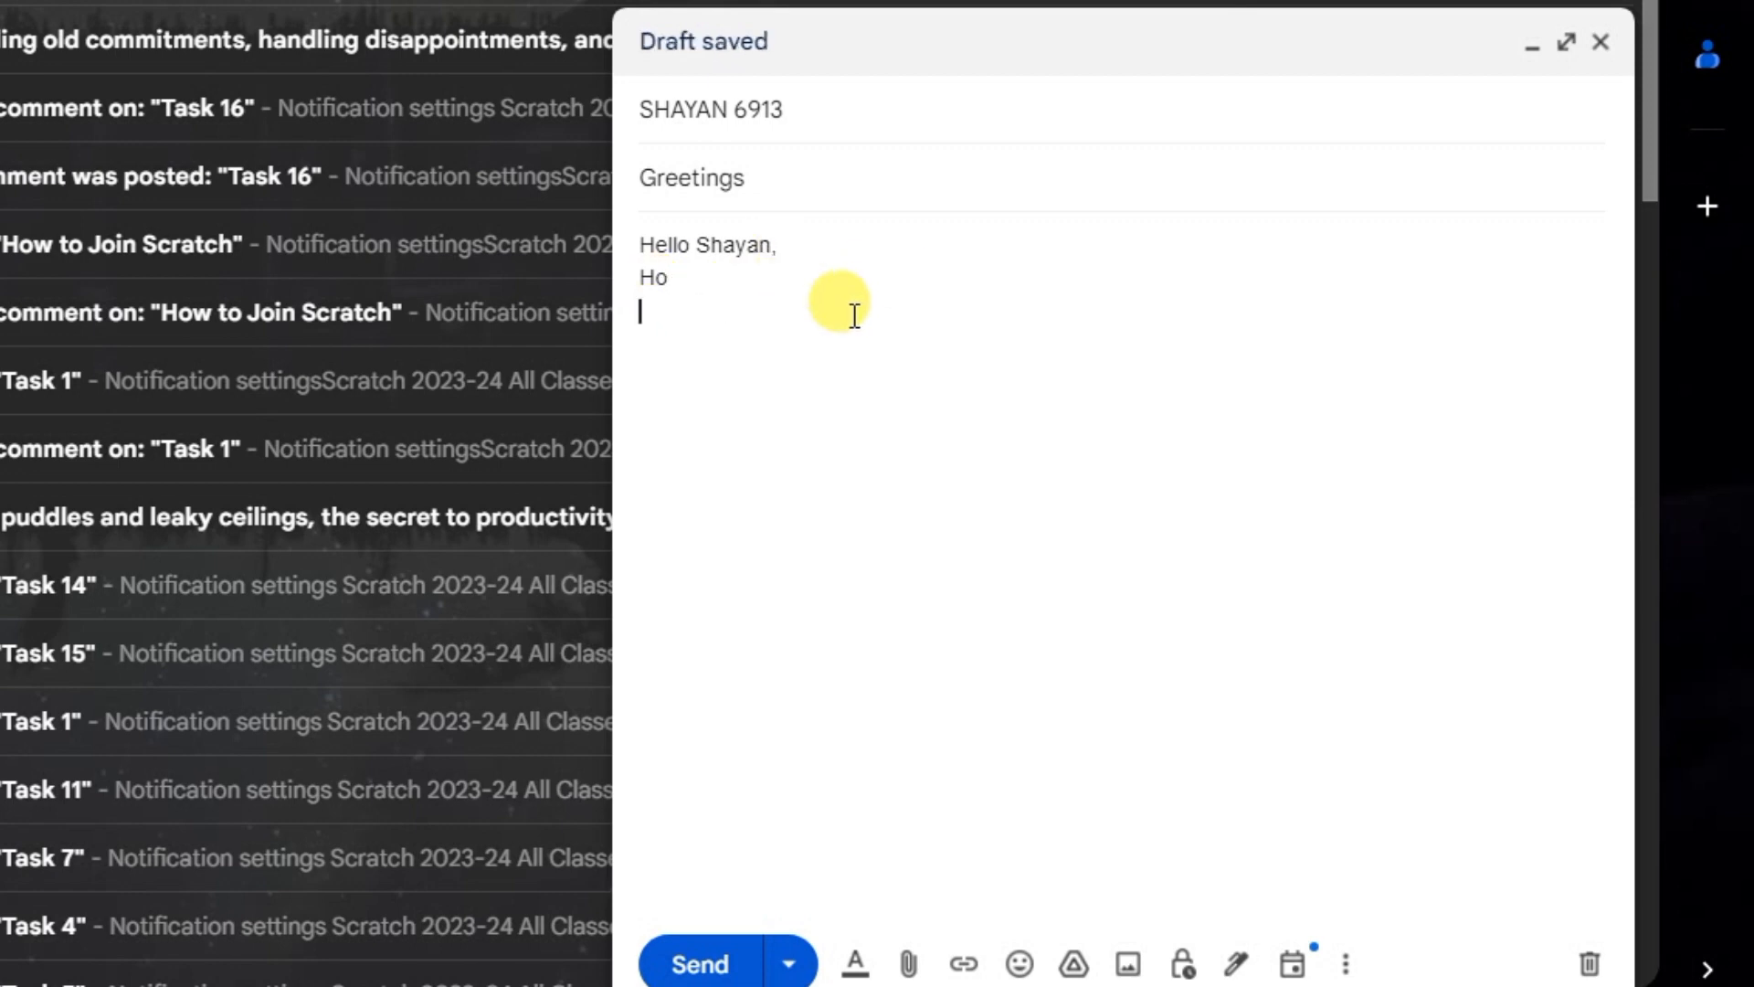
{"action": "key", "text": "BackSpace"}
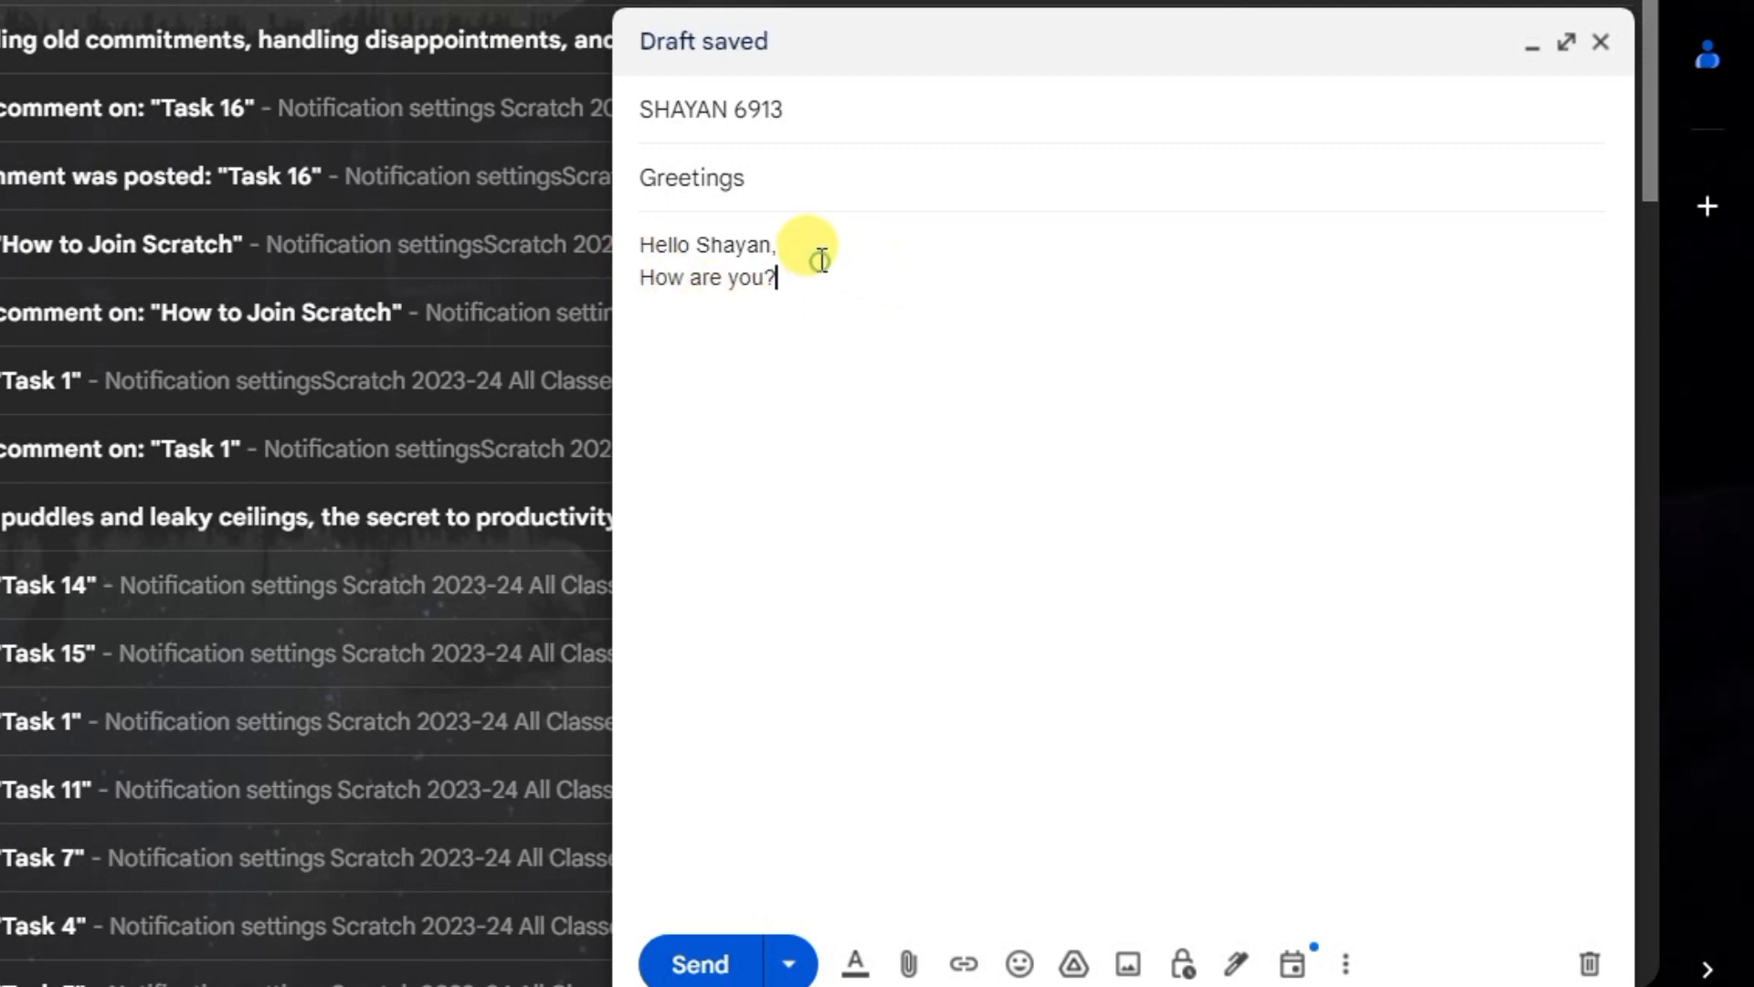
Step: Insert the star-struck smiley emoji after "How are you?" and close the emoji picker
{"action": "left_click", "coordinate": [1016, 968]}
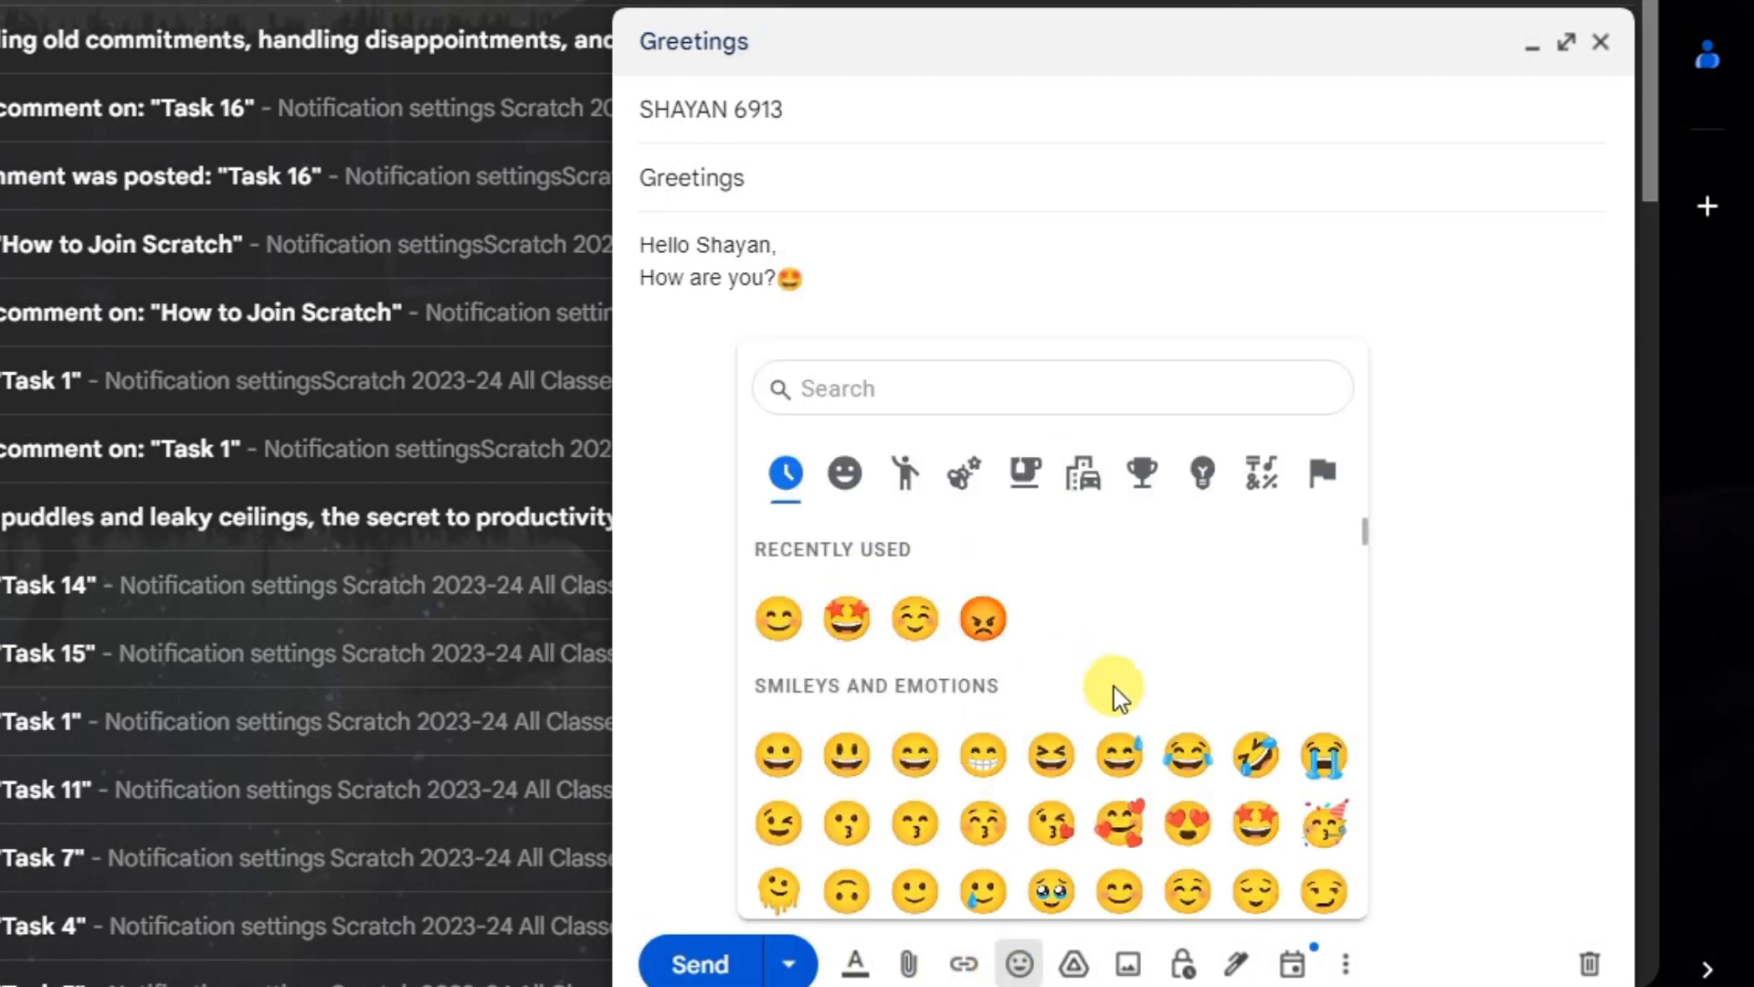
{"action": "scroll", "coordinate": [1133, 776], "scroll_direction": "down", "scroll_amount": 3}
{"action": "left_click", "coordinate": [1378, 723]}
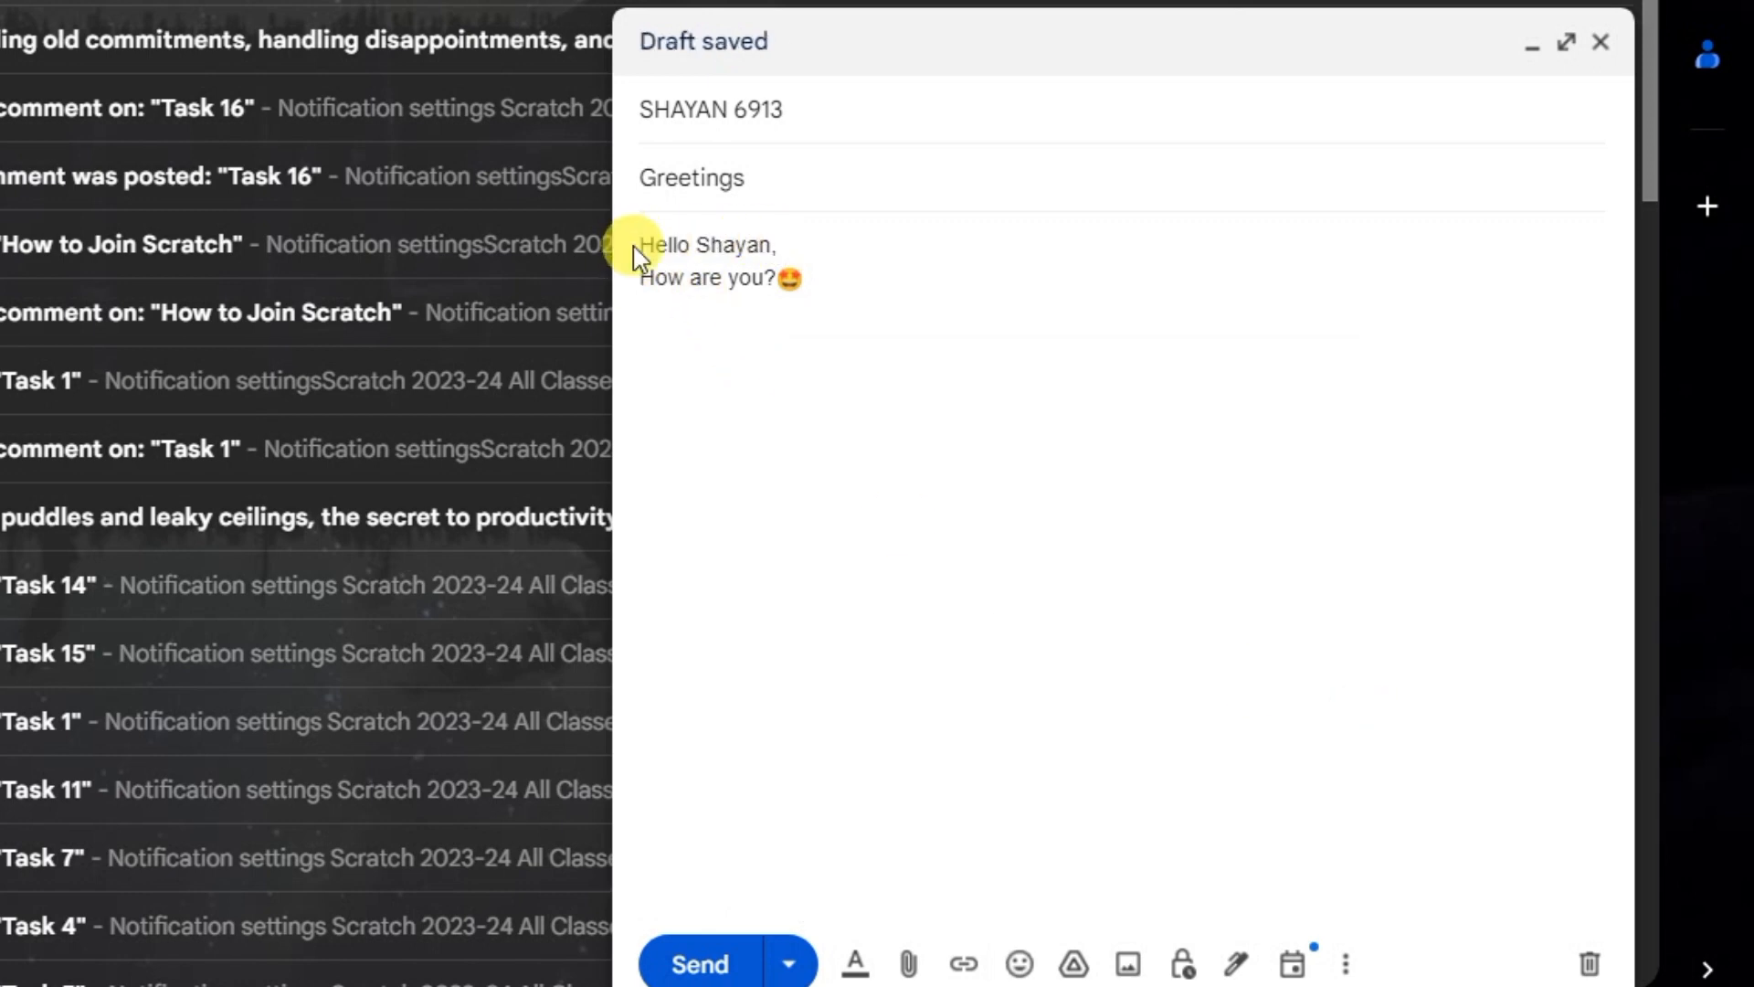
{"action": "mouse_move", "coordinate": [637, 244]}
{"action": "left_mouse_down"}
{"action": "mouse_move", "coordinate": [803, 250]}
{"action": "mouse_move", "coordinate": [637, 243]}
{"action": "left_mouse_up"}
{"action": "left_click", "coordinate": [780, 247]}
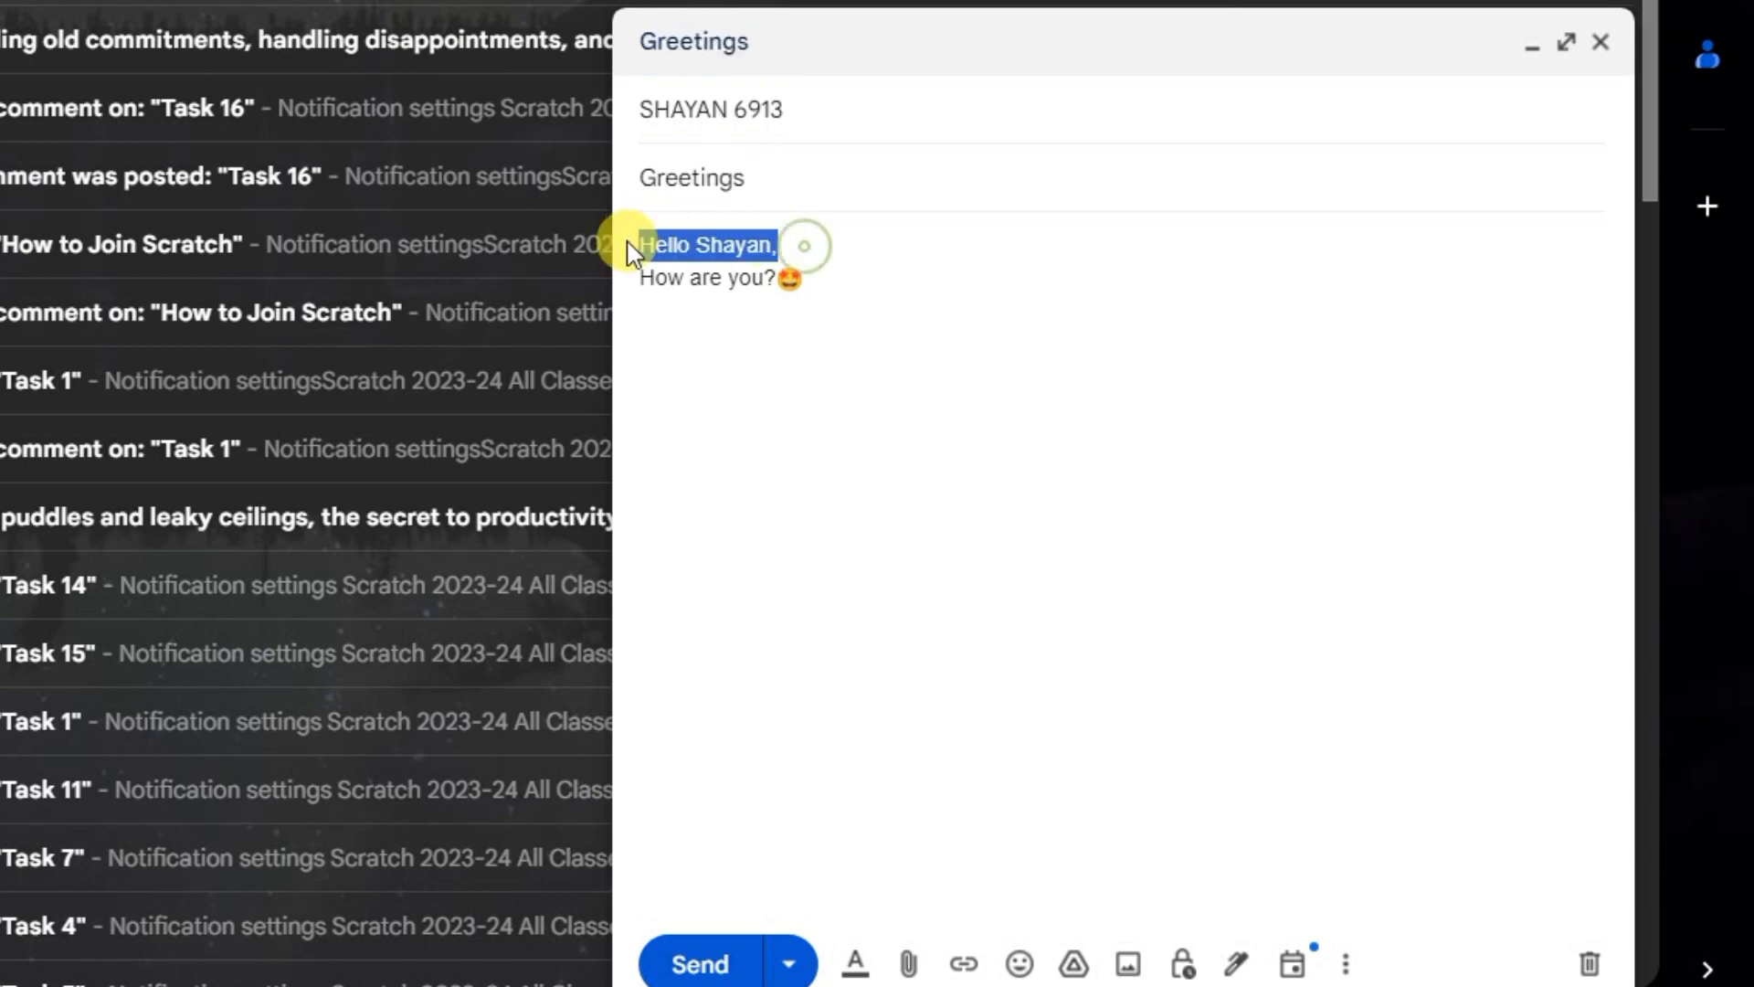
{"action": "left_click", "coordinate": [890, 301]}
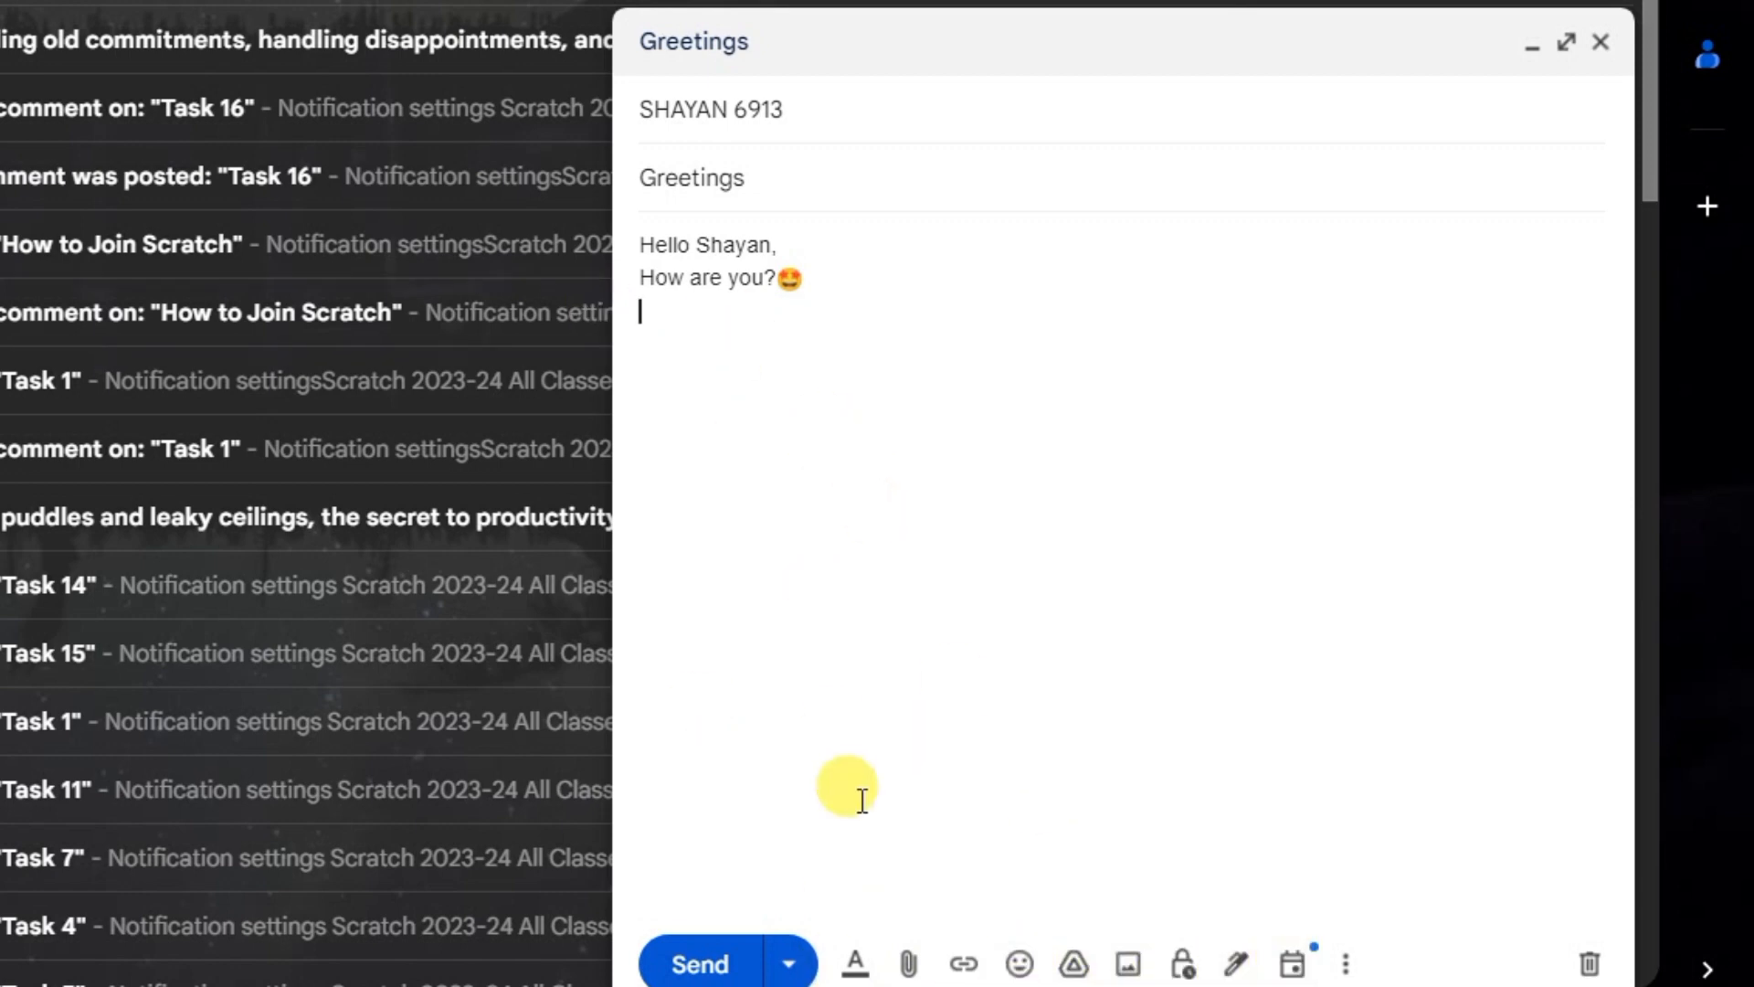
Step: Show the text formatting options and make the greeting line of the message bold
{"action": "left_click", "coordinate": [860, 963]}
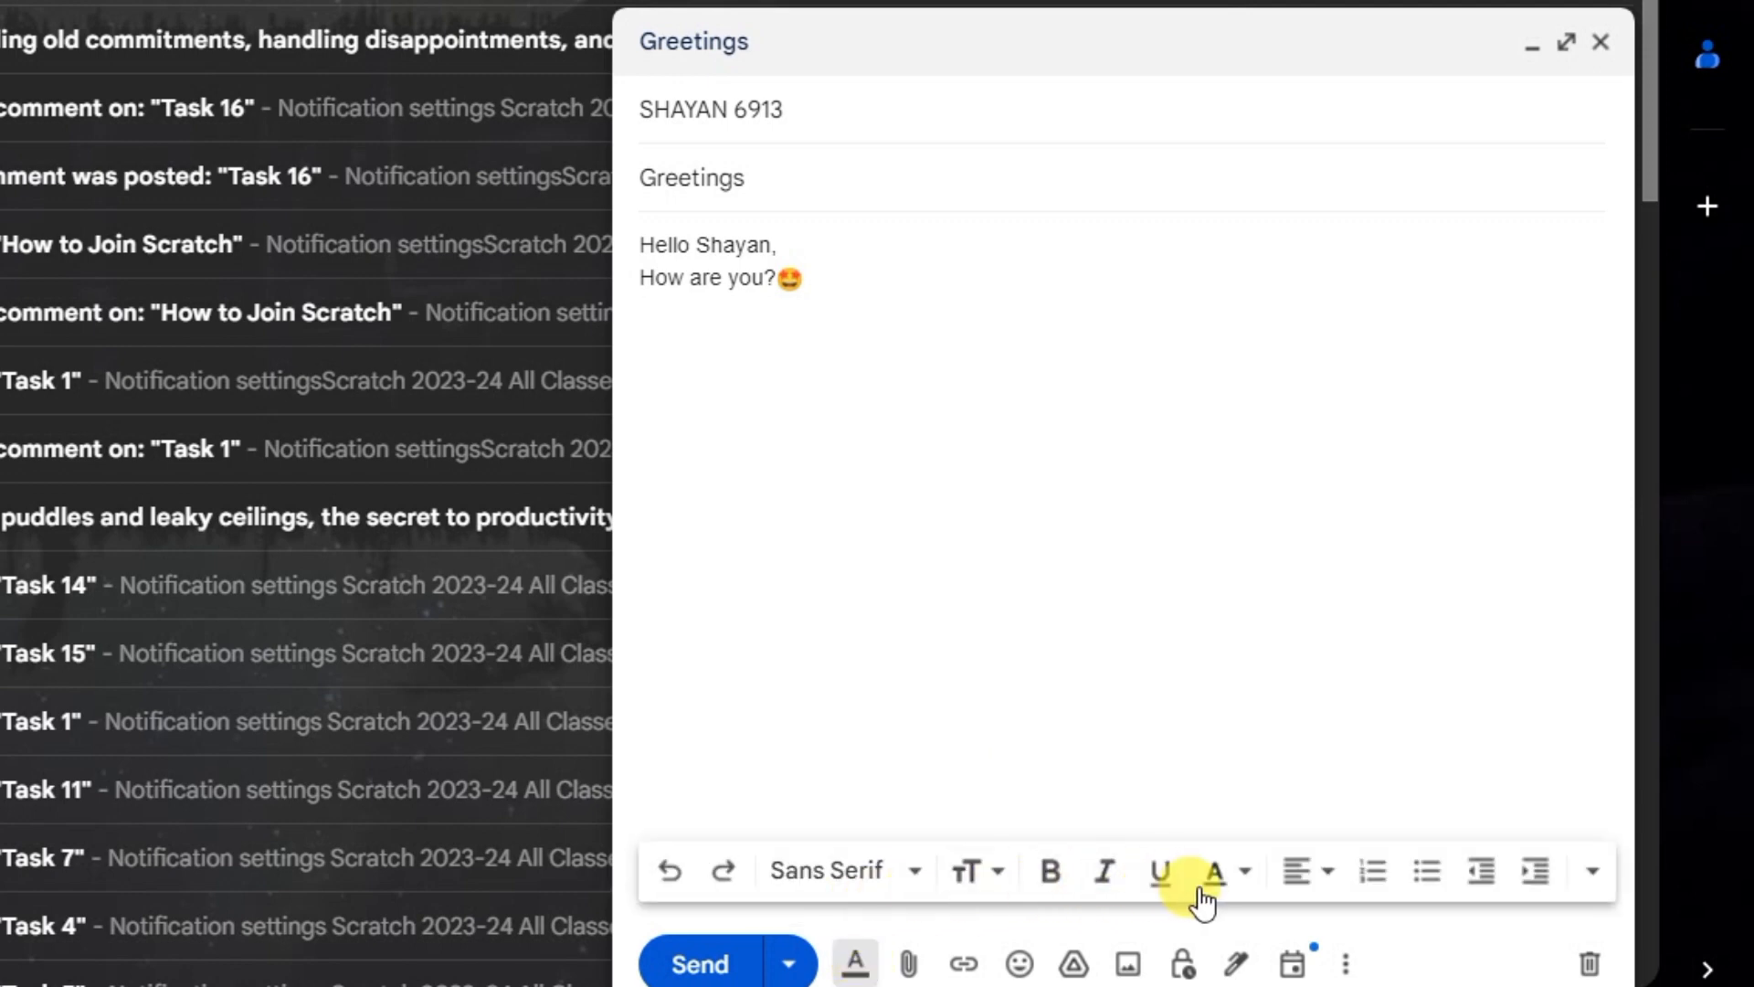
{"action": "left_click_drag", "start_coordinate": [781, 245], "coordinate": [579, 223]}
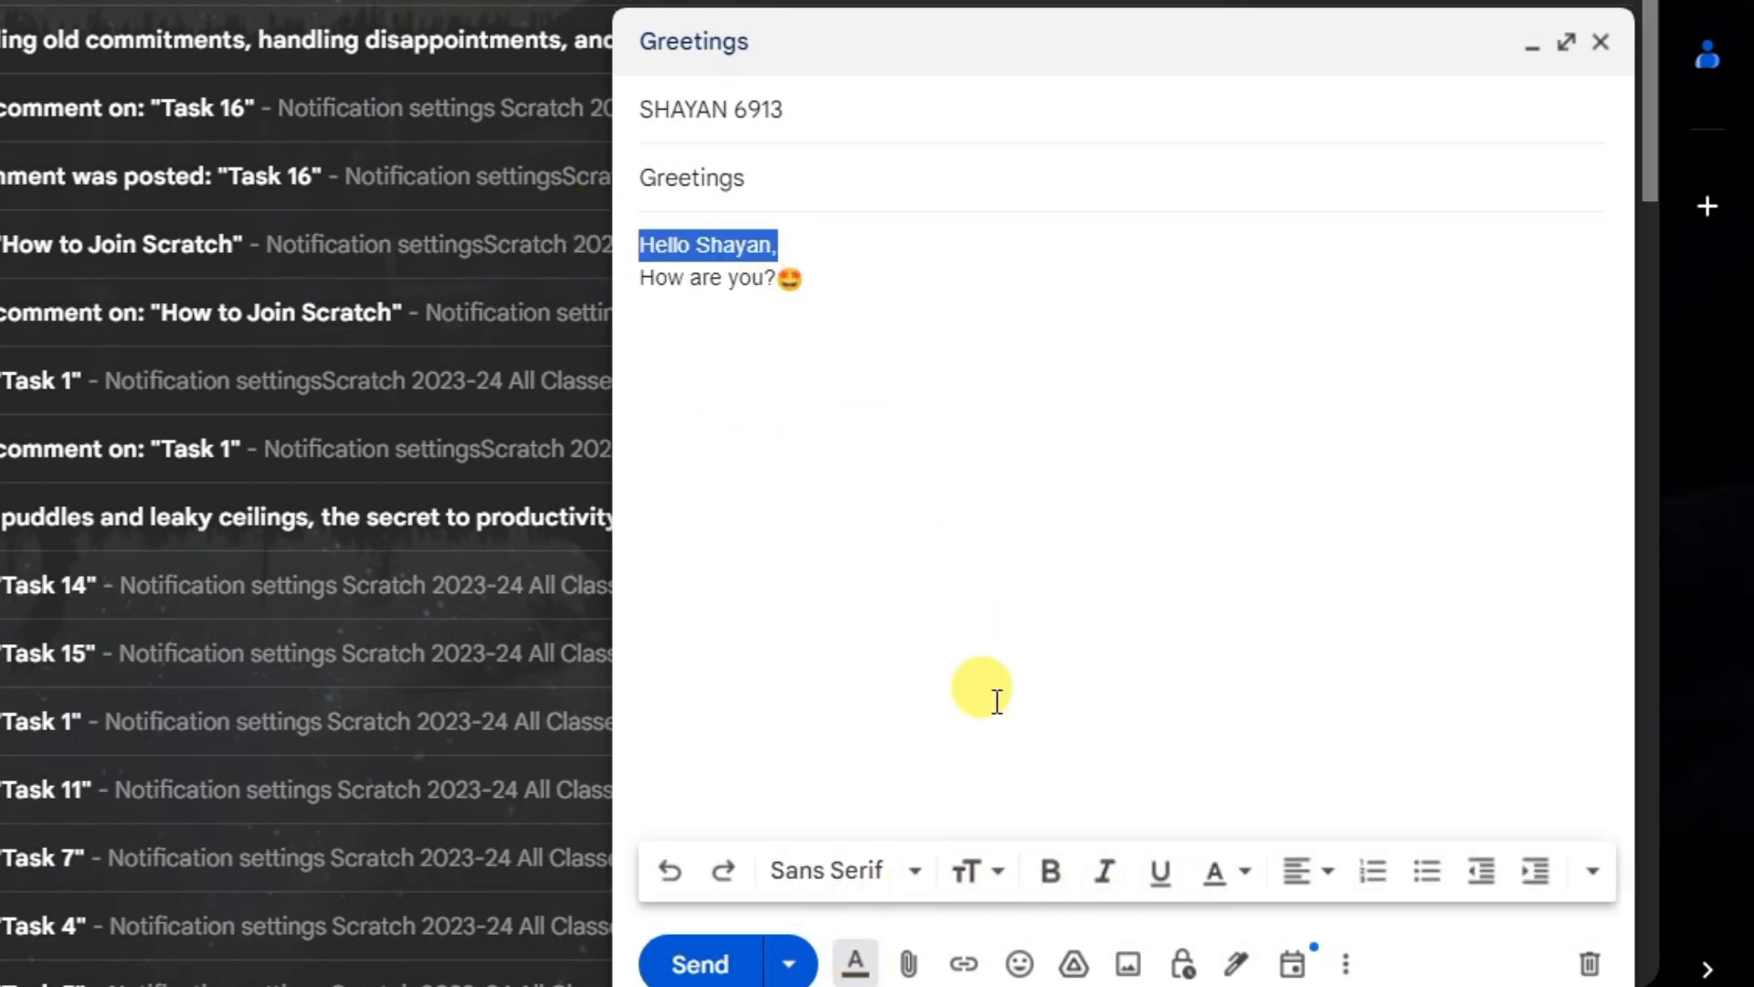
{"action": "left_click", "coordinate": [1048, 873]}
{"action": "left_click", "coordinate": [859, 352]}
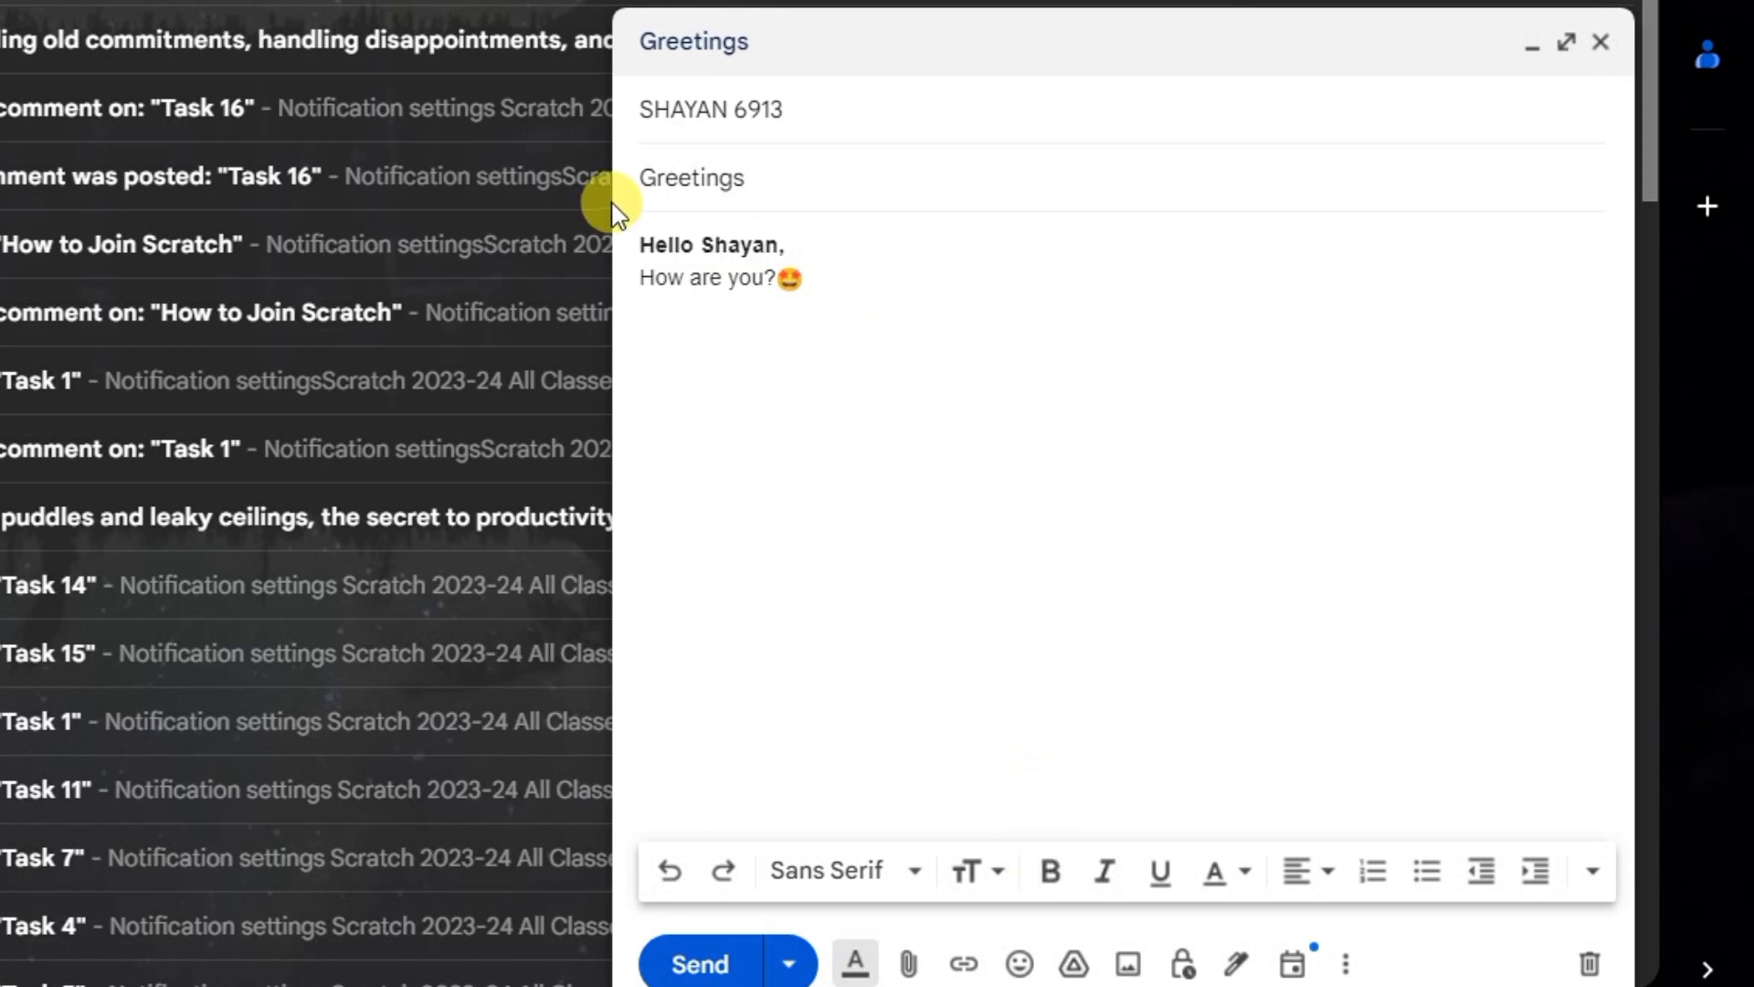
Step: Set the text color of the bold greeting line to purple
{"action": "left_click_drag", "start_coordinate": [819, 249], "coordinate": [627, 243]}
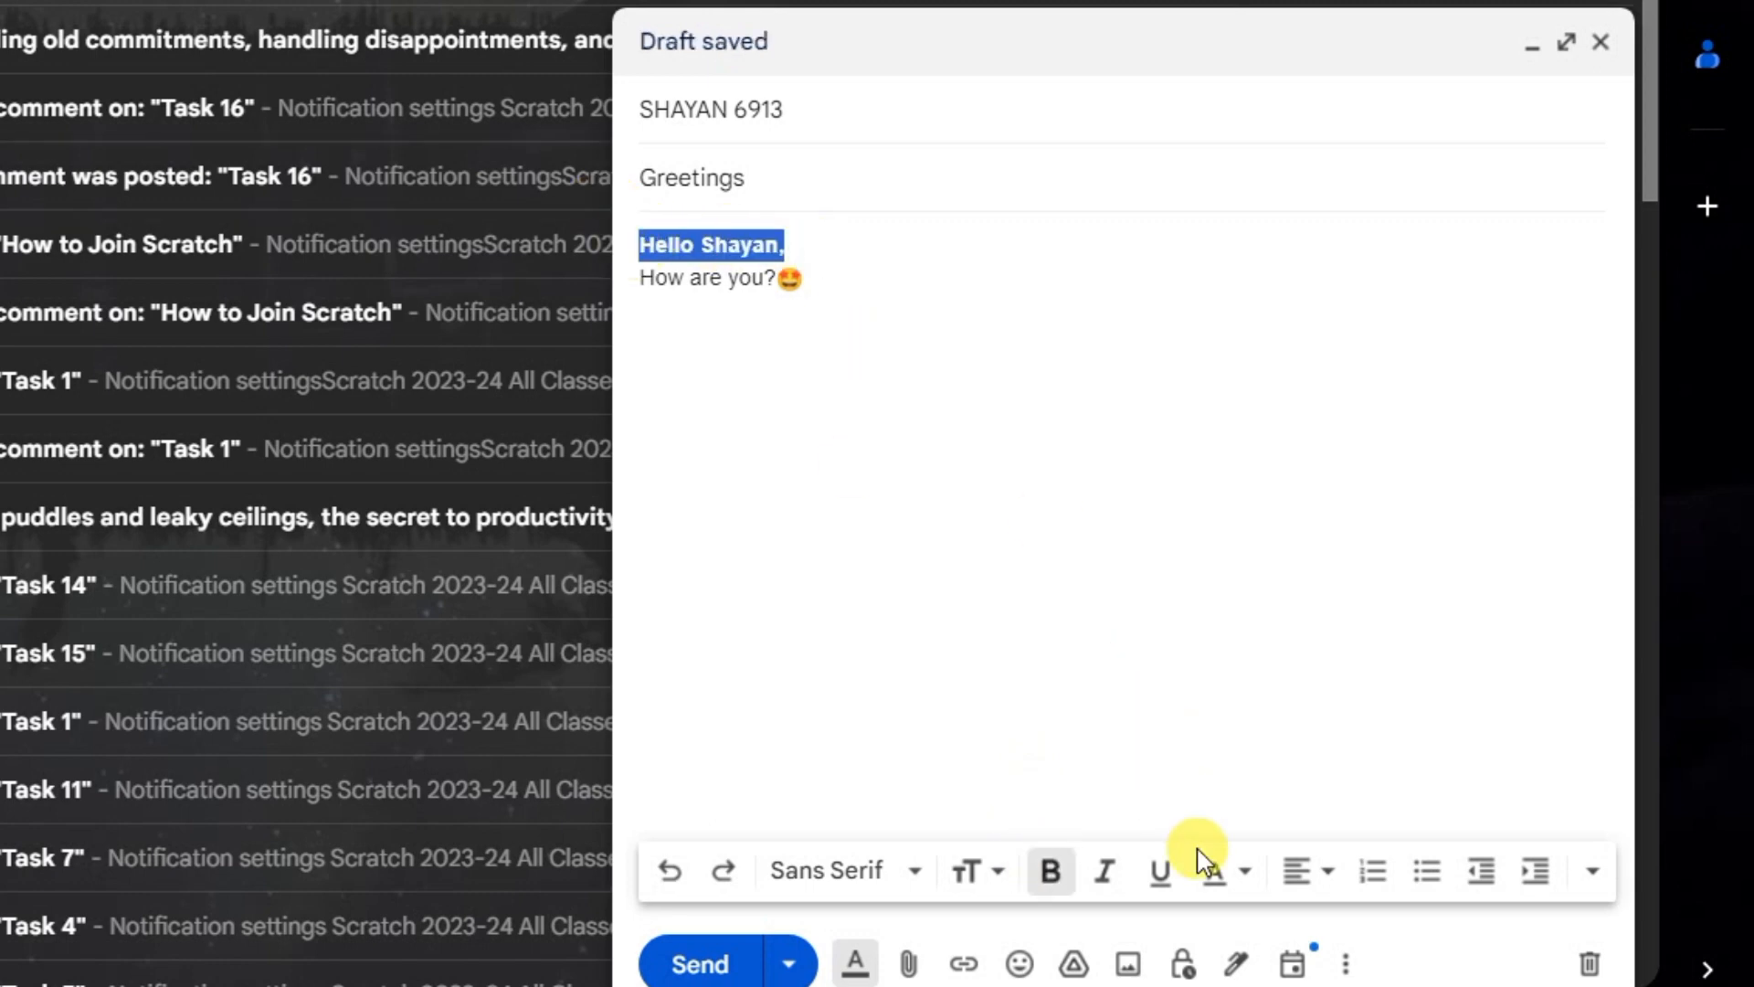
{"action": "left_click", "coordinate": [1232, 882]}
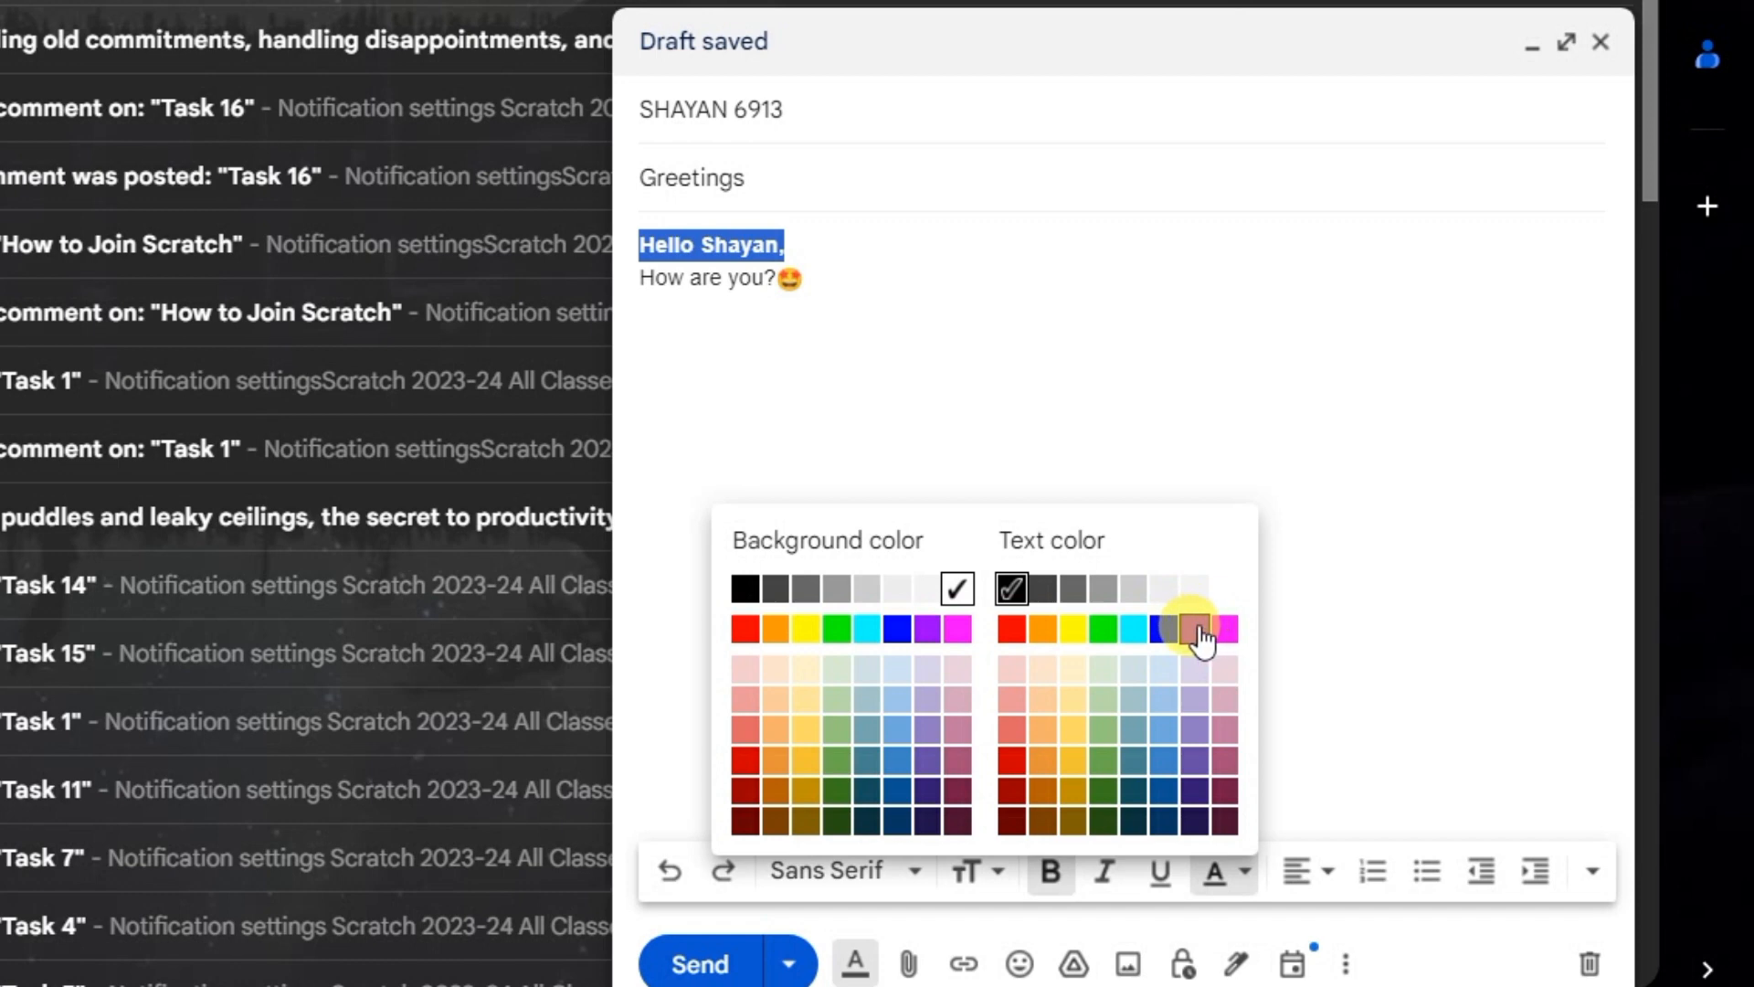
{"action": "left_click", "coordinate": [1196, 630]}
{"action": "left_click", "coordinate": [947, 283]}
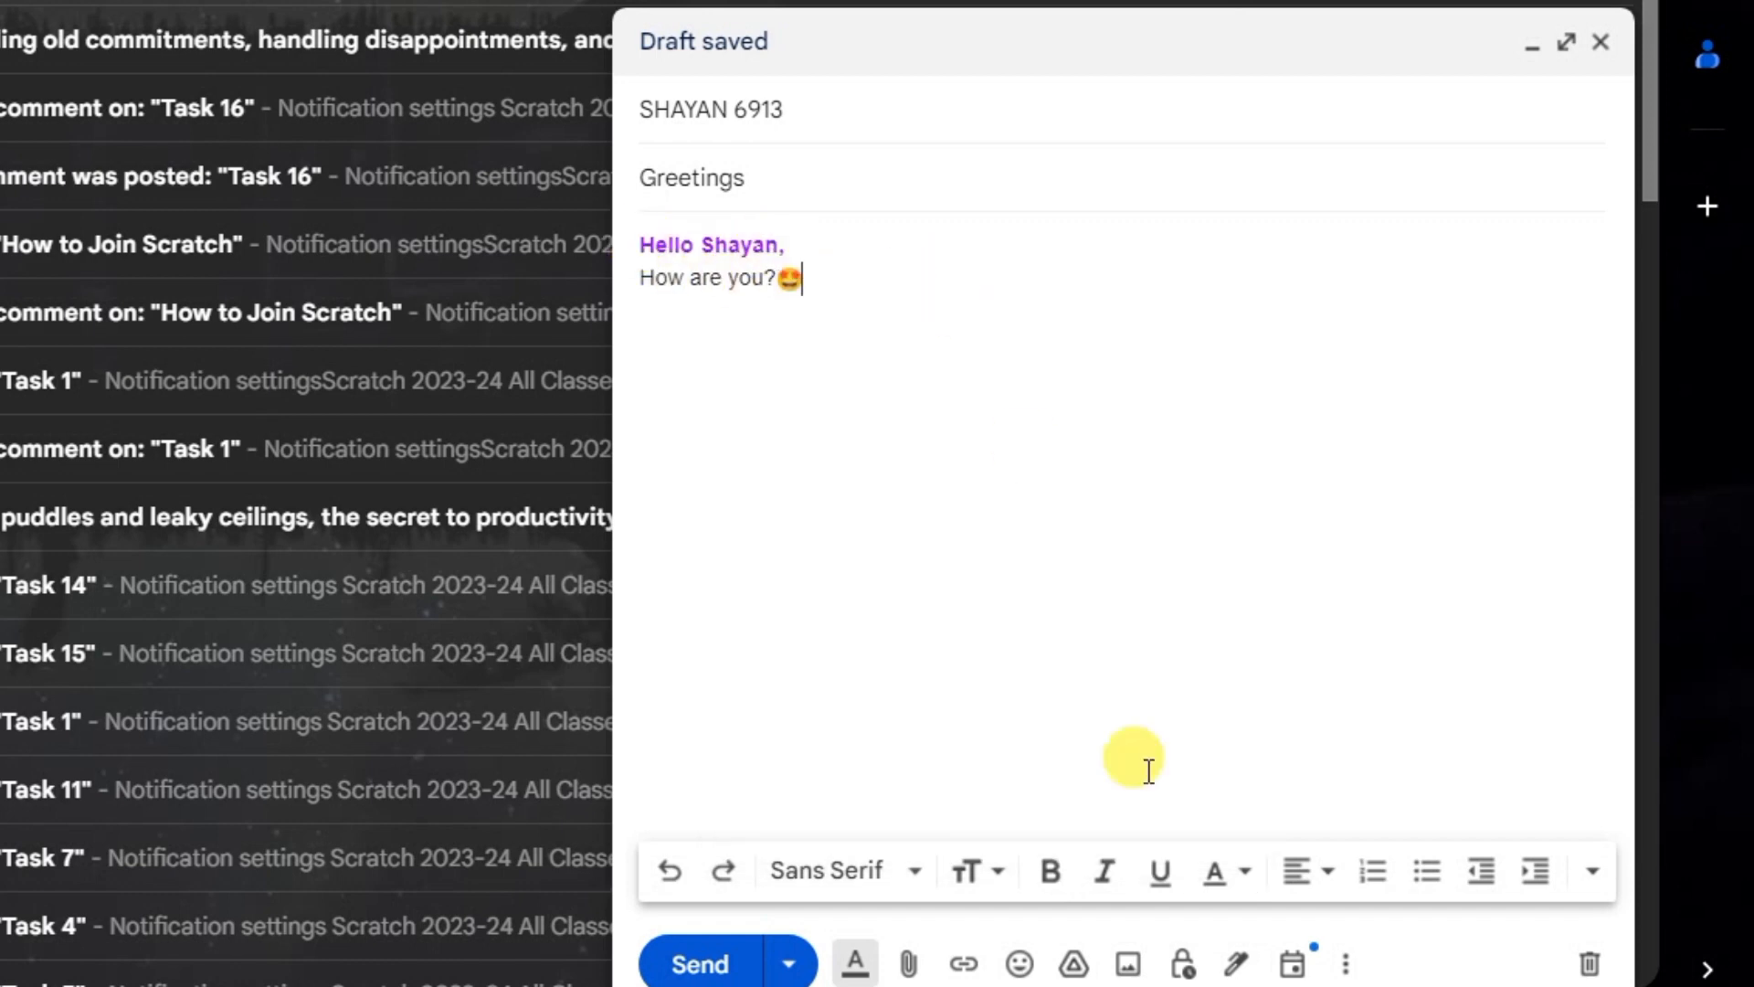
Step: Try italic and underline formatting on the "How are you?" line
{"action": "left_click_drag", "start_coordinate": [811, 284], "coordinate": [639, 279]}
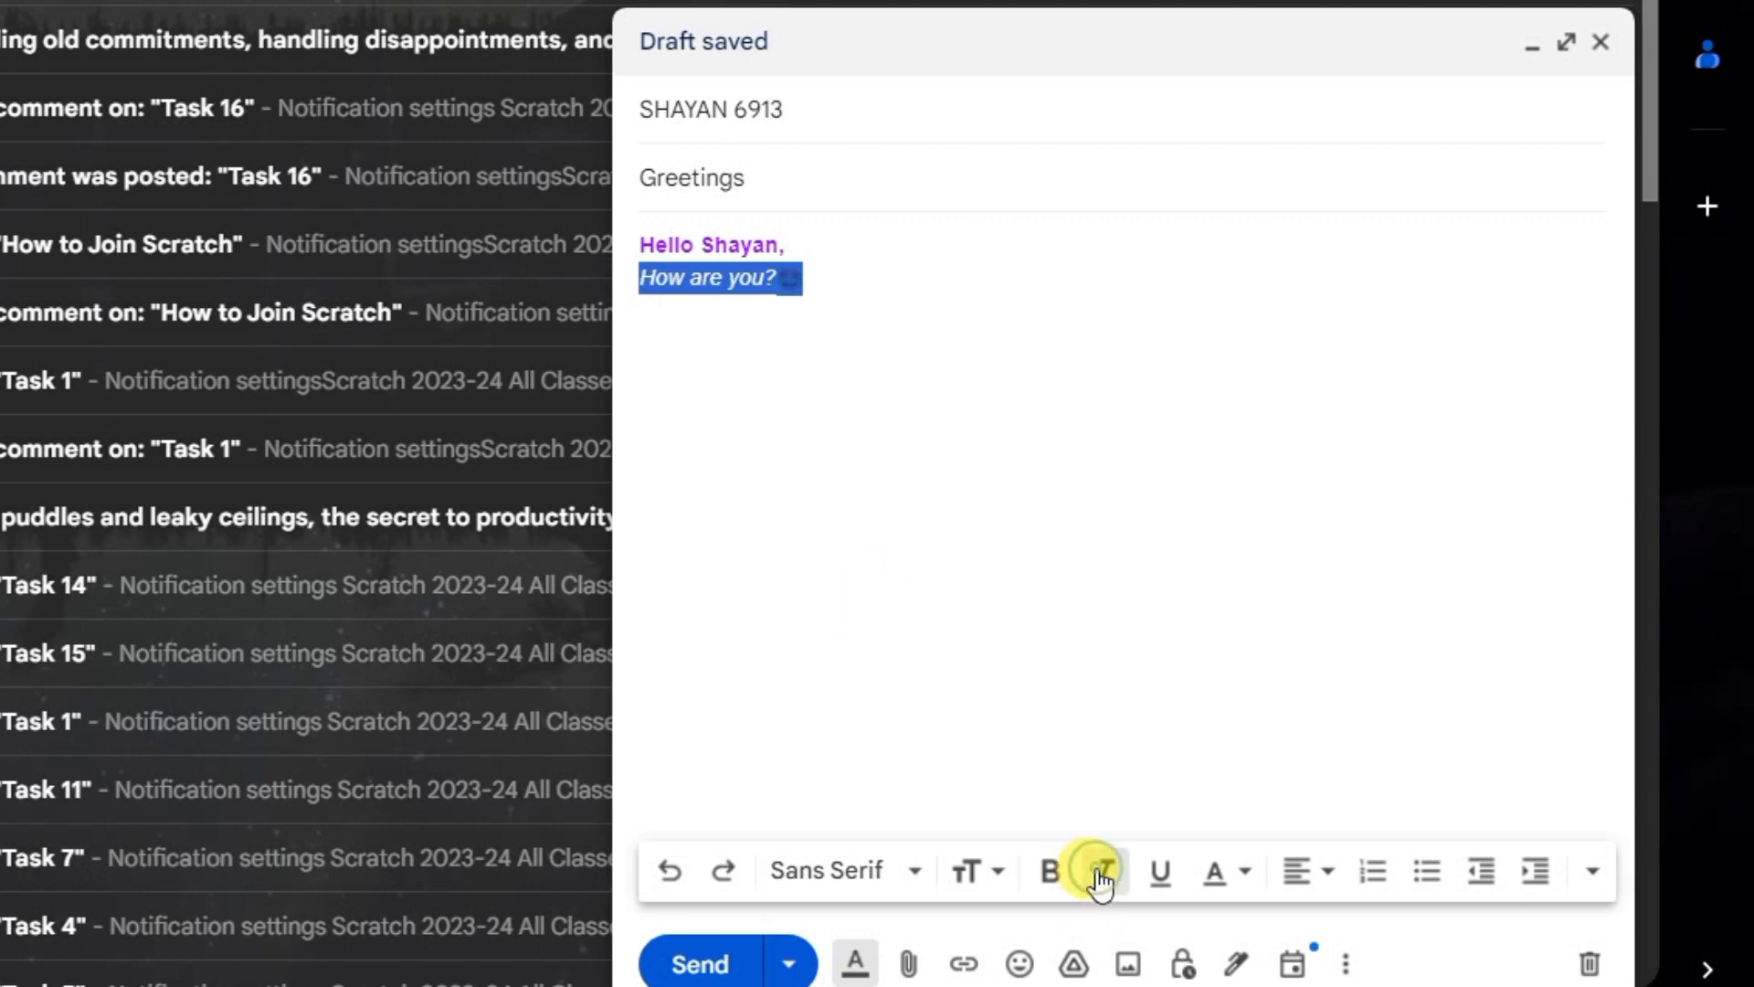
{"action": "left_click", "coordinate": [1158, 875]}
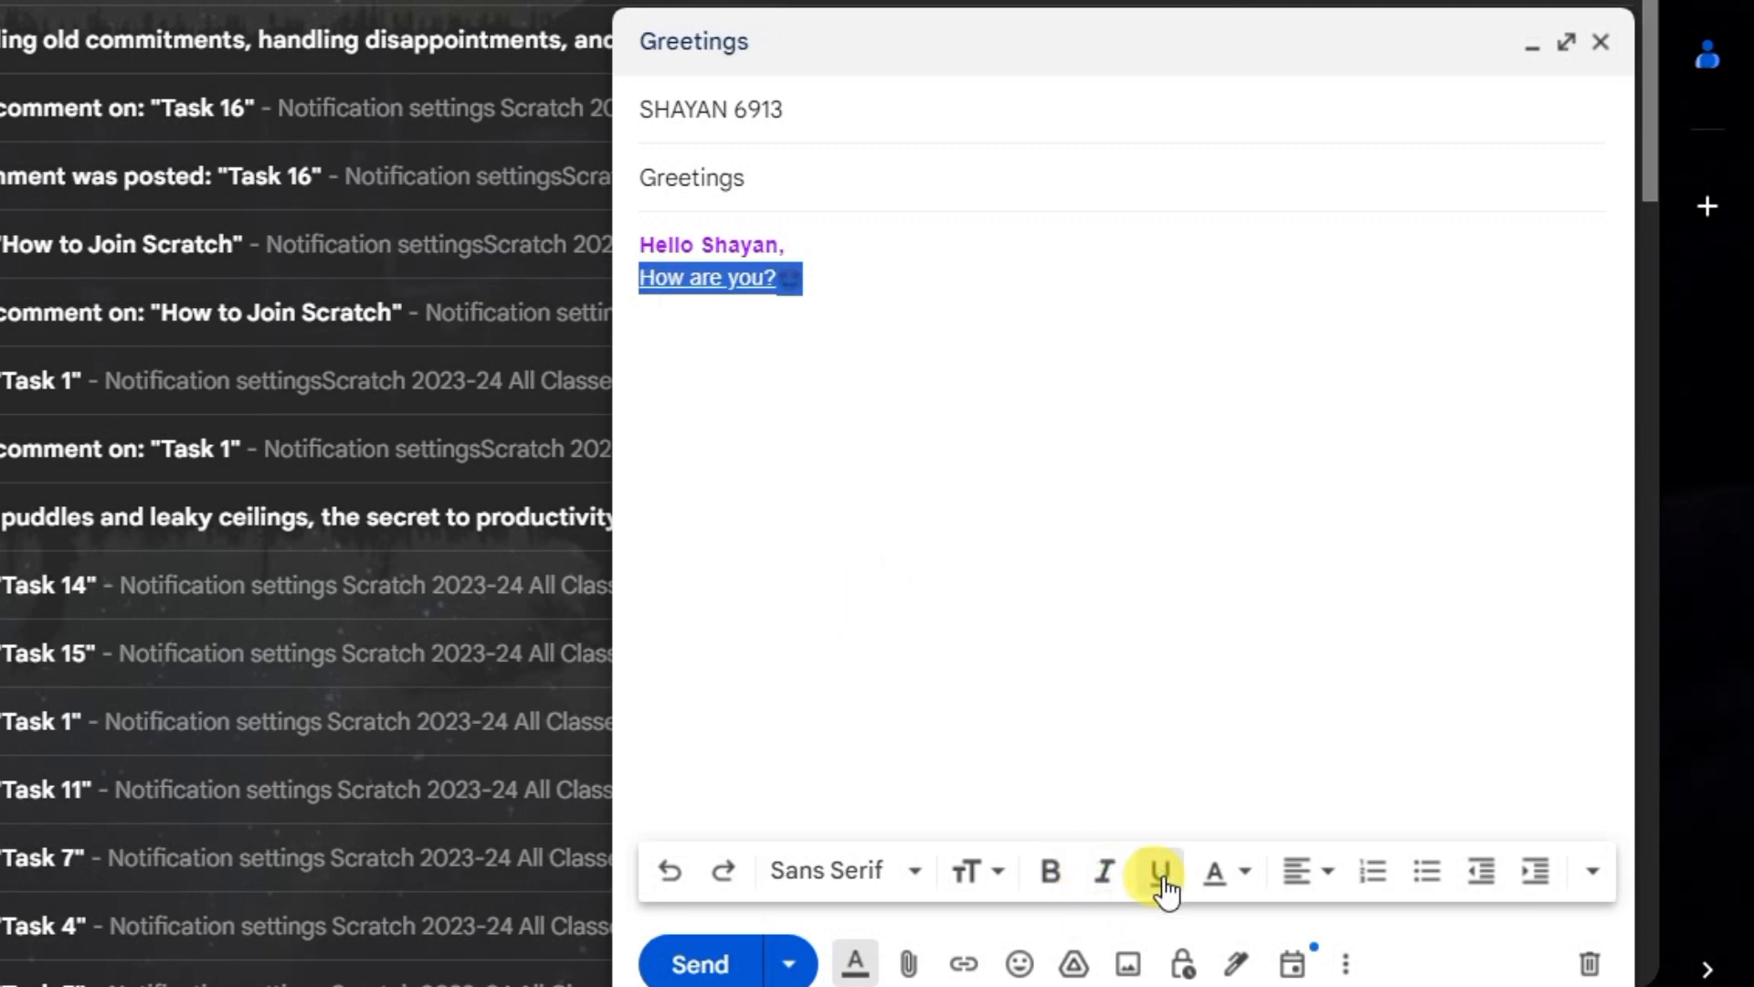
{"action": "left_click", "coordinate": [1162, 875]}
Step: Try centre and right alignment on the "How are you?" line and set it back to left alignment
{"action": "left_click", "coordinate": [1315, 872]}
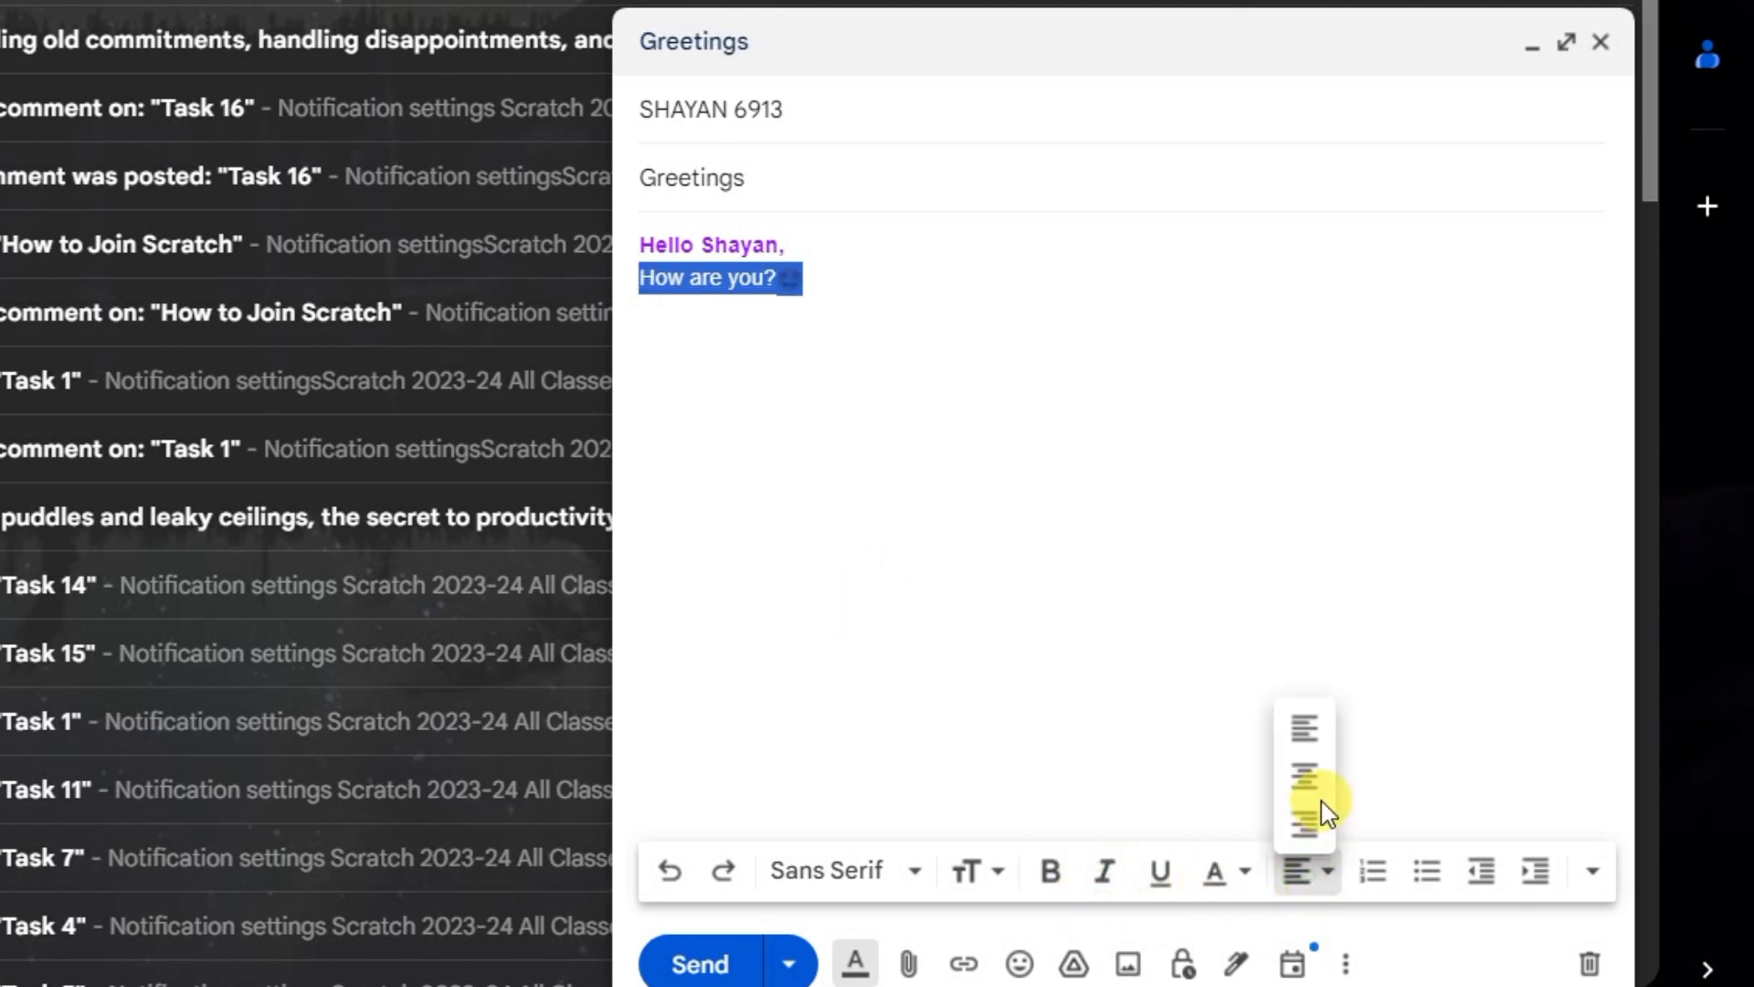
{"action": "left_click", "coordinate": [1310, 772]}
{"action": "left_click", "coordinate": [1319, 872]}
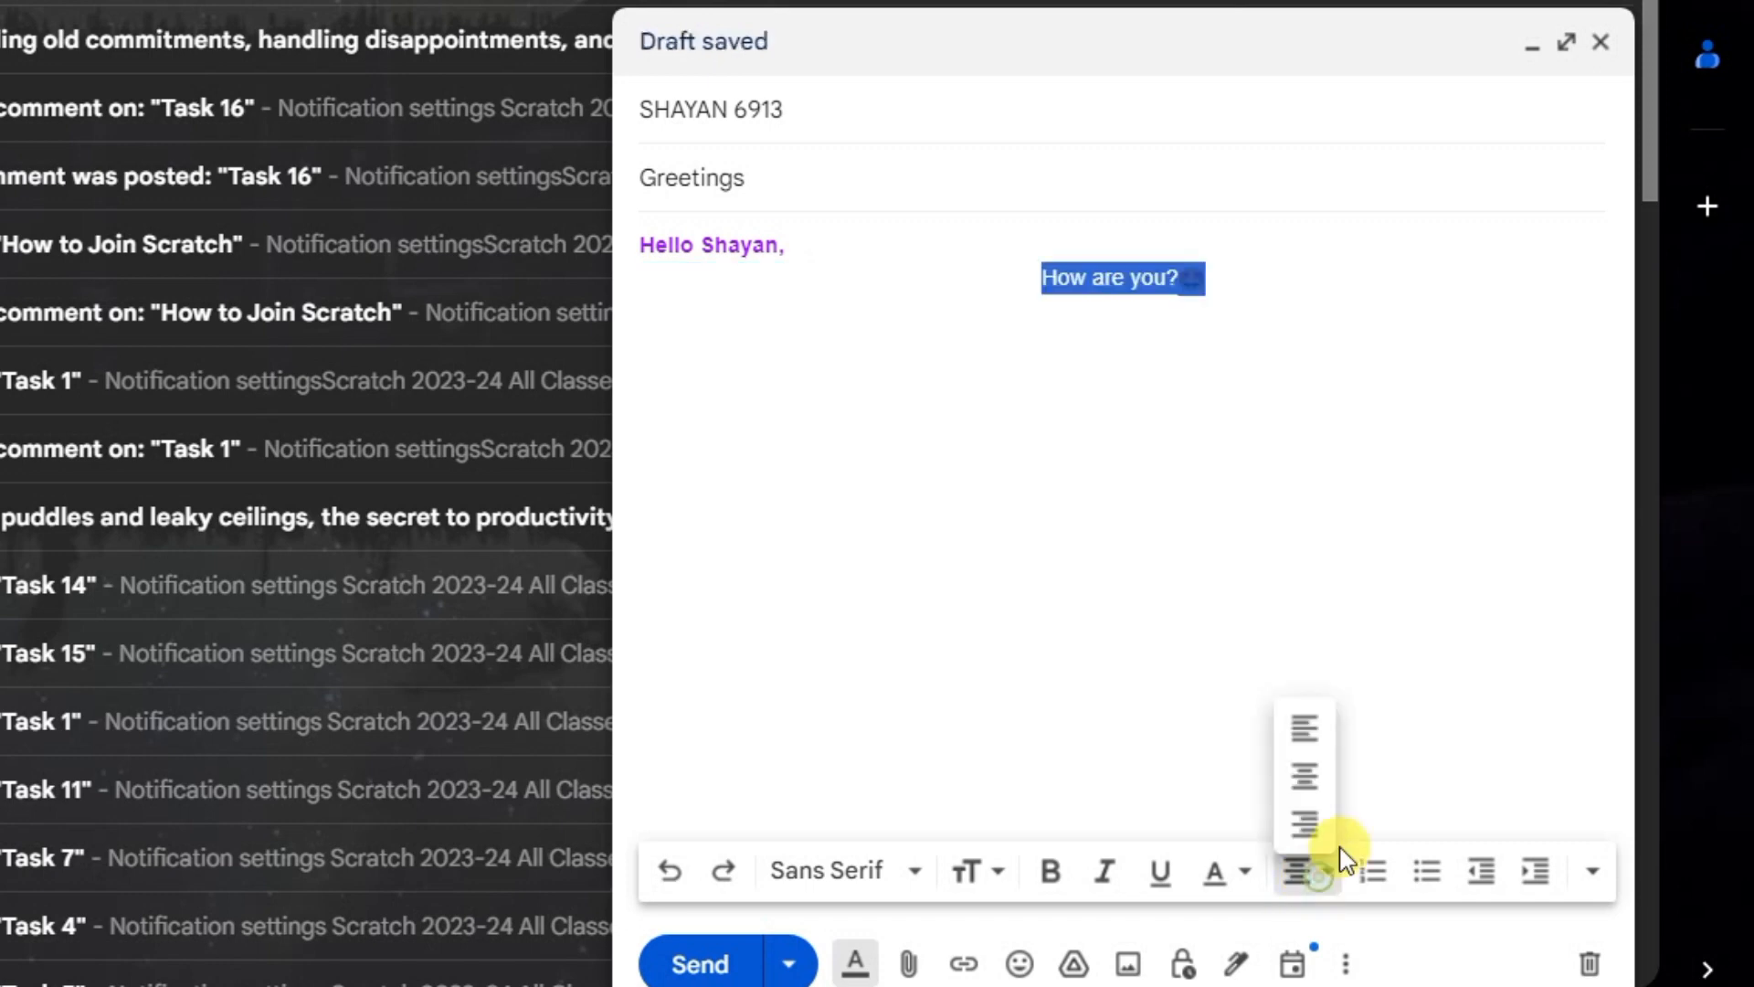
{"action": "left_click", "coordinate": [1305, 823]}
{"action": "left_click", "coordinate": [1321, 875]}
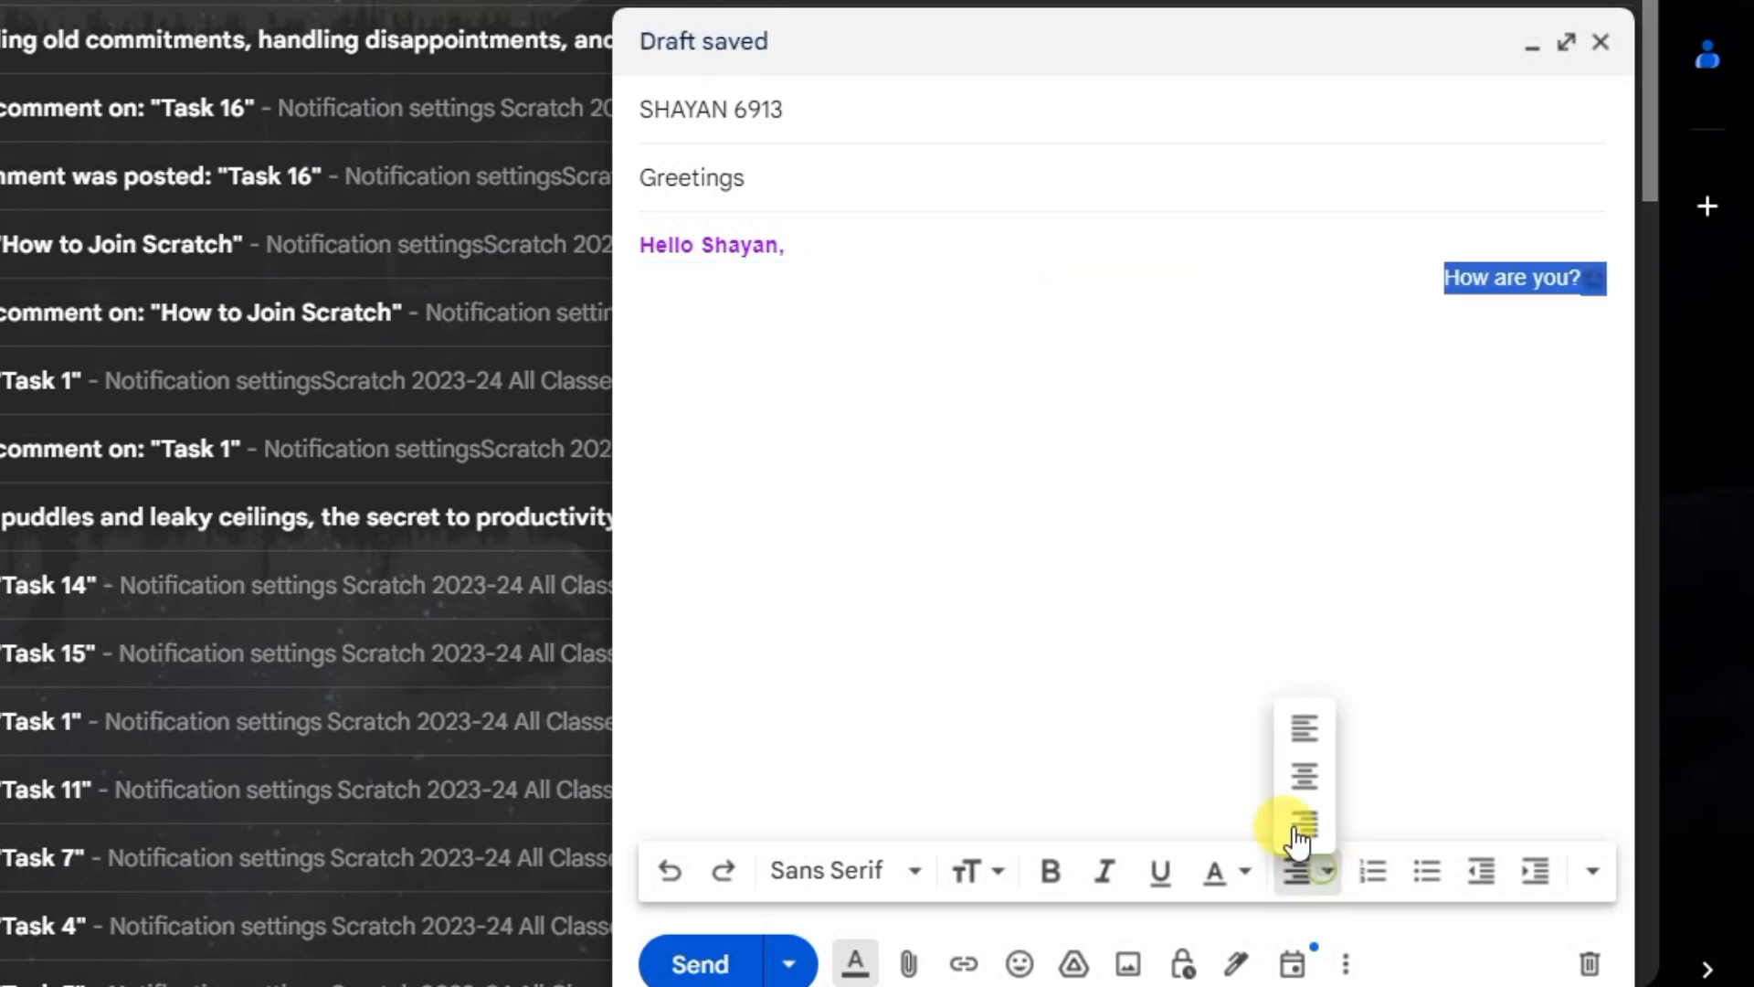
{"action": "left_click", "coordinate": [1304, 726]}
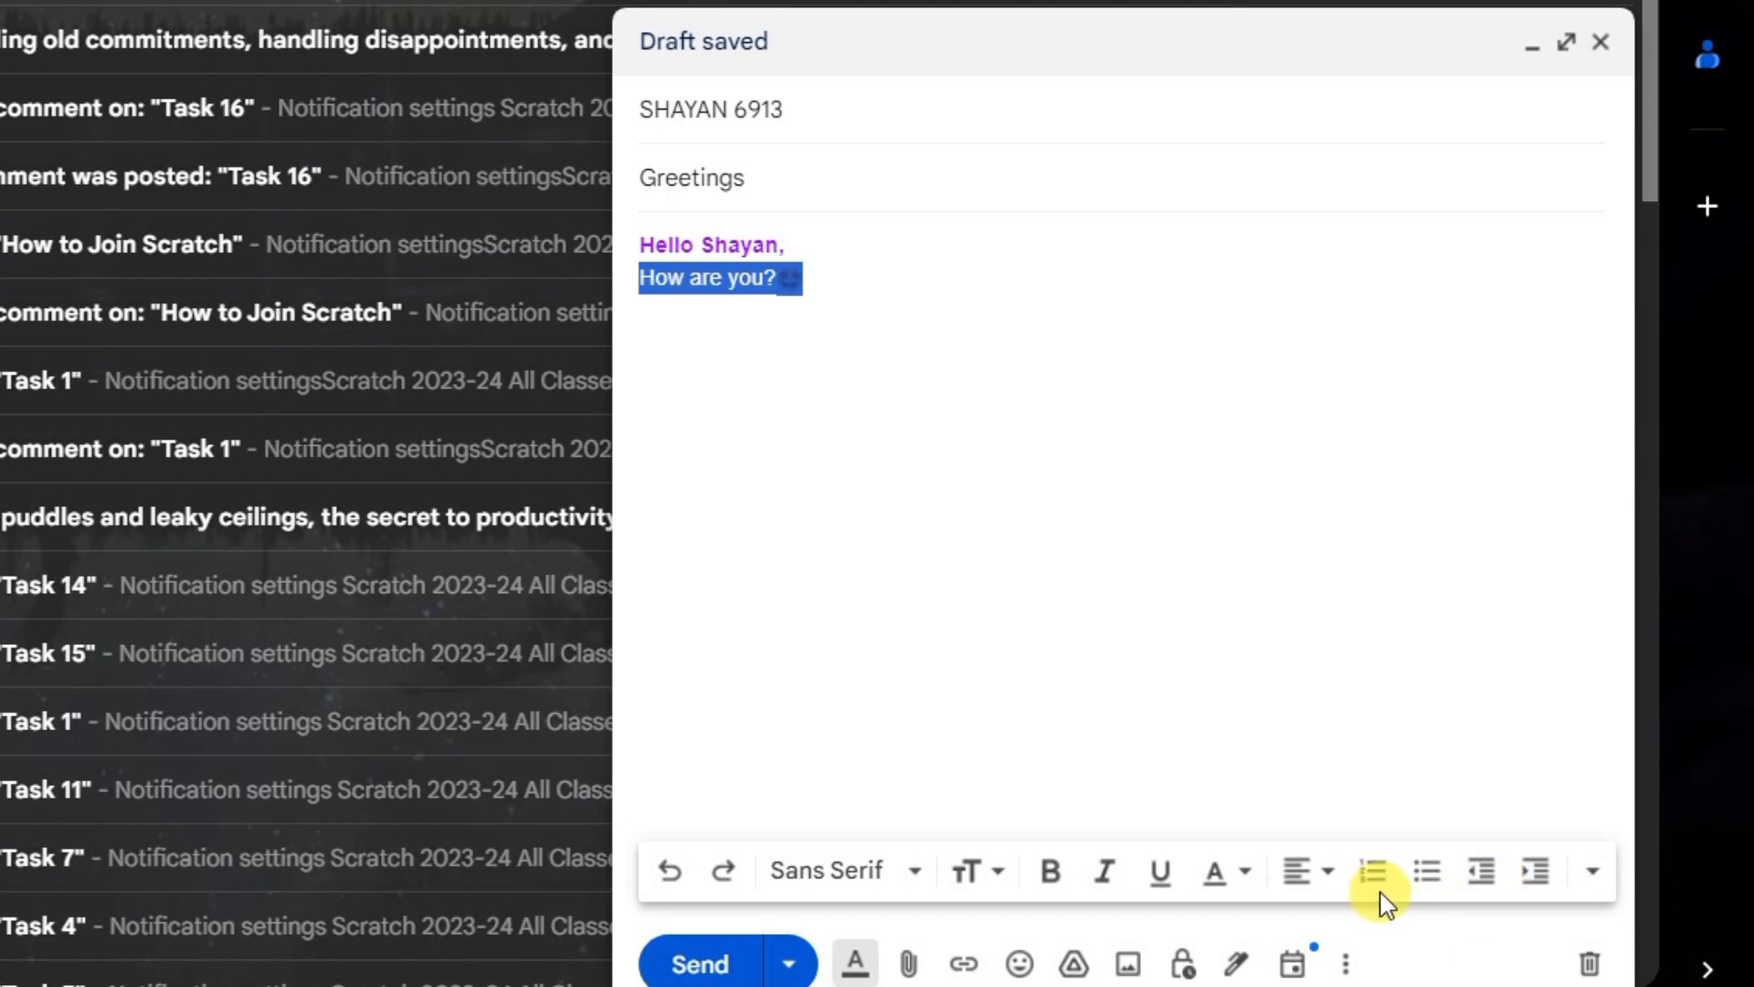
Step: Try the Fixed Width font on the "How are you?" line and set it back to Sans Serif
{"action": "left_click", "coordinate": [893, 874]}
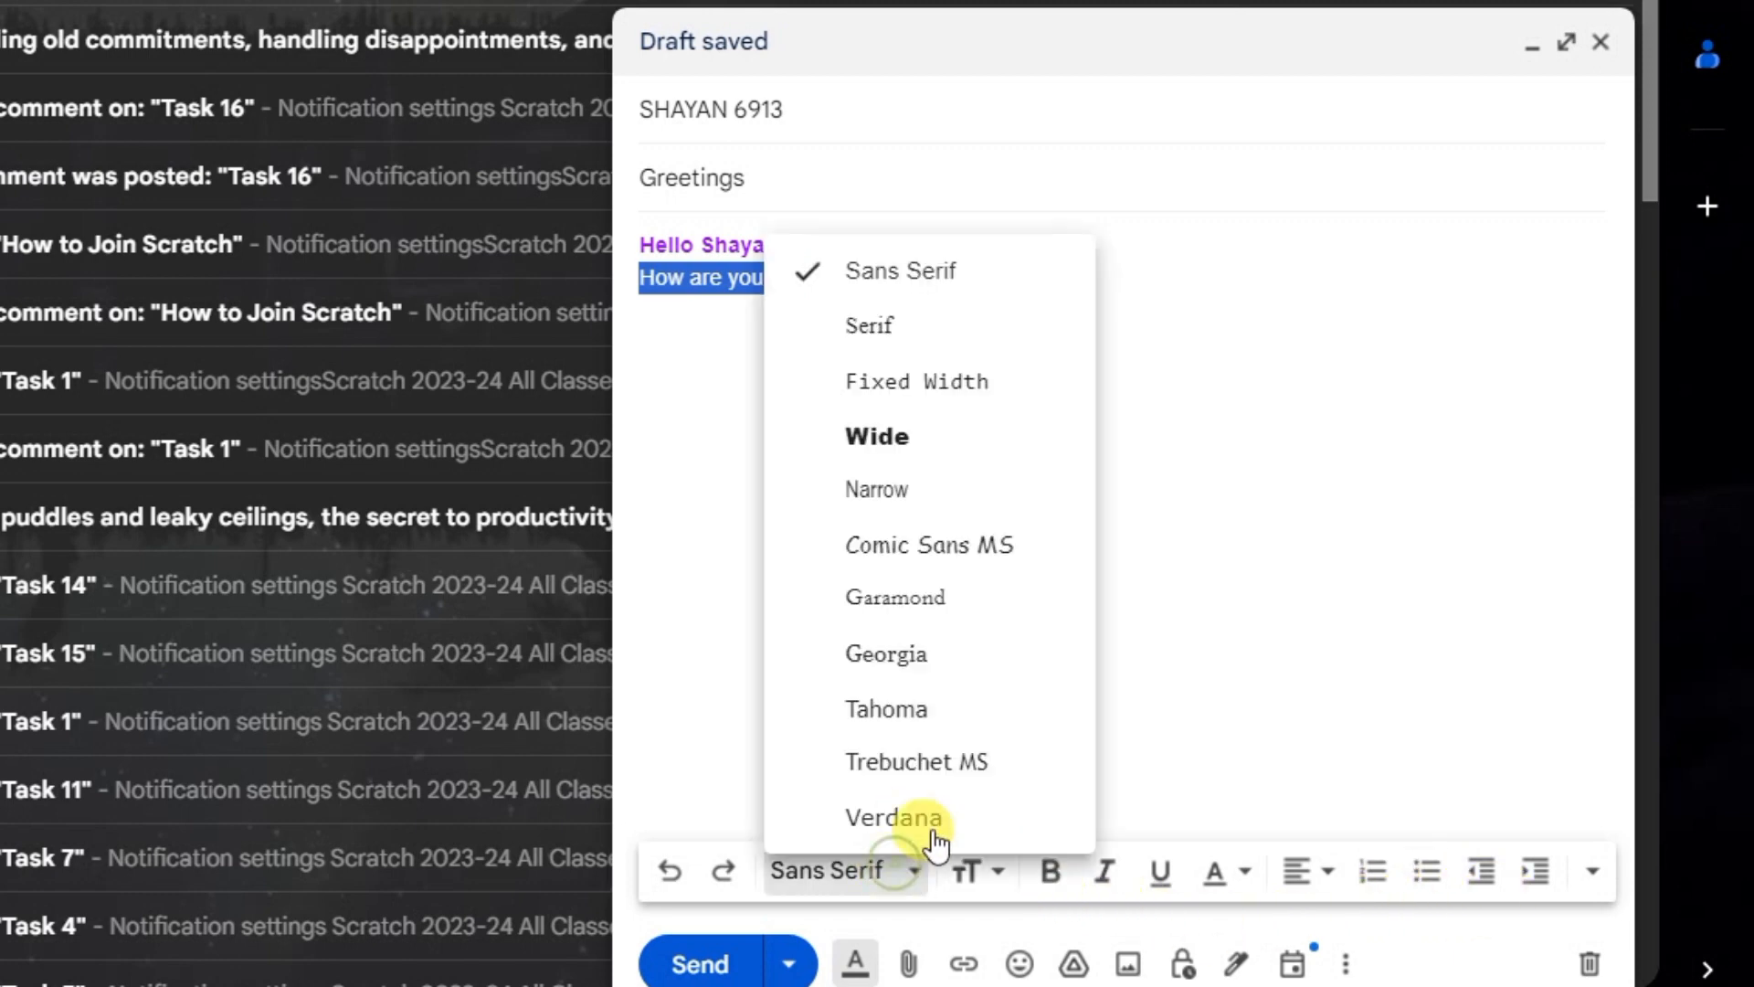
{"action": "left_click", "coordinate": [955, 406]}
{"action": "left_click", "coordinate": [717, 341]}
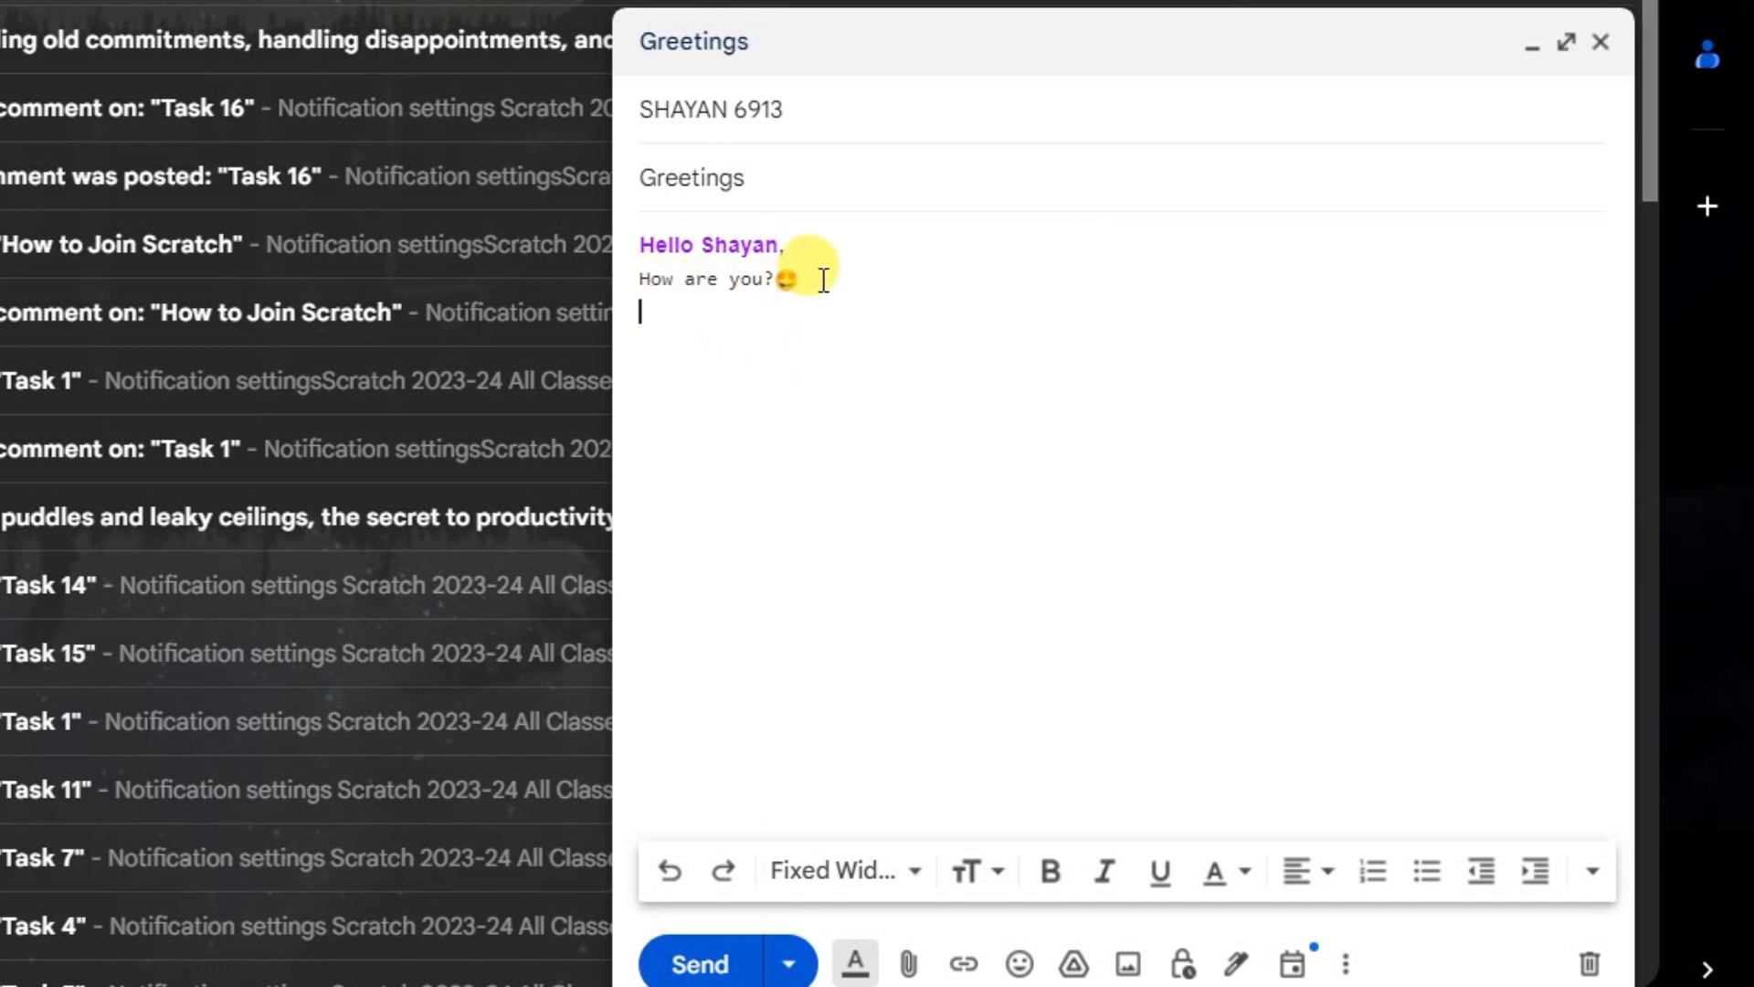
{"action": "left_click_drag", "start_coordinate": [823, 280], "coordinate": [631, 279]}
{"action": "left_click", "coordinate": [852, 875]}
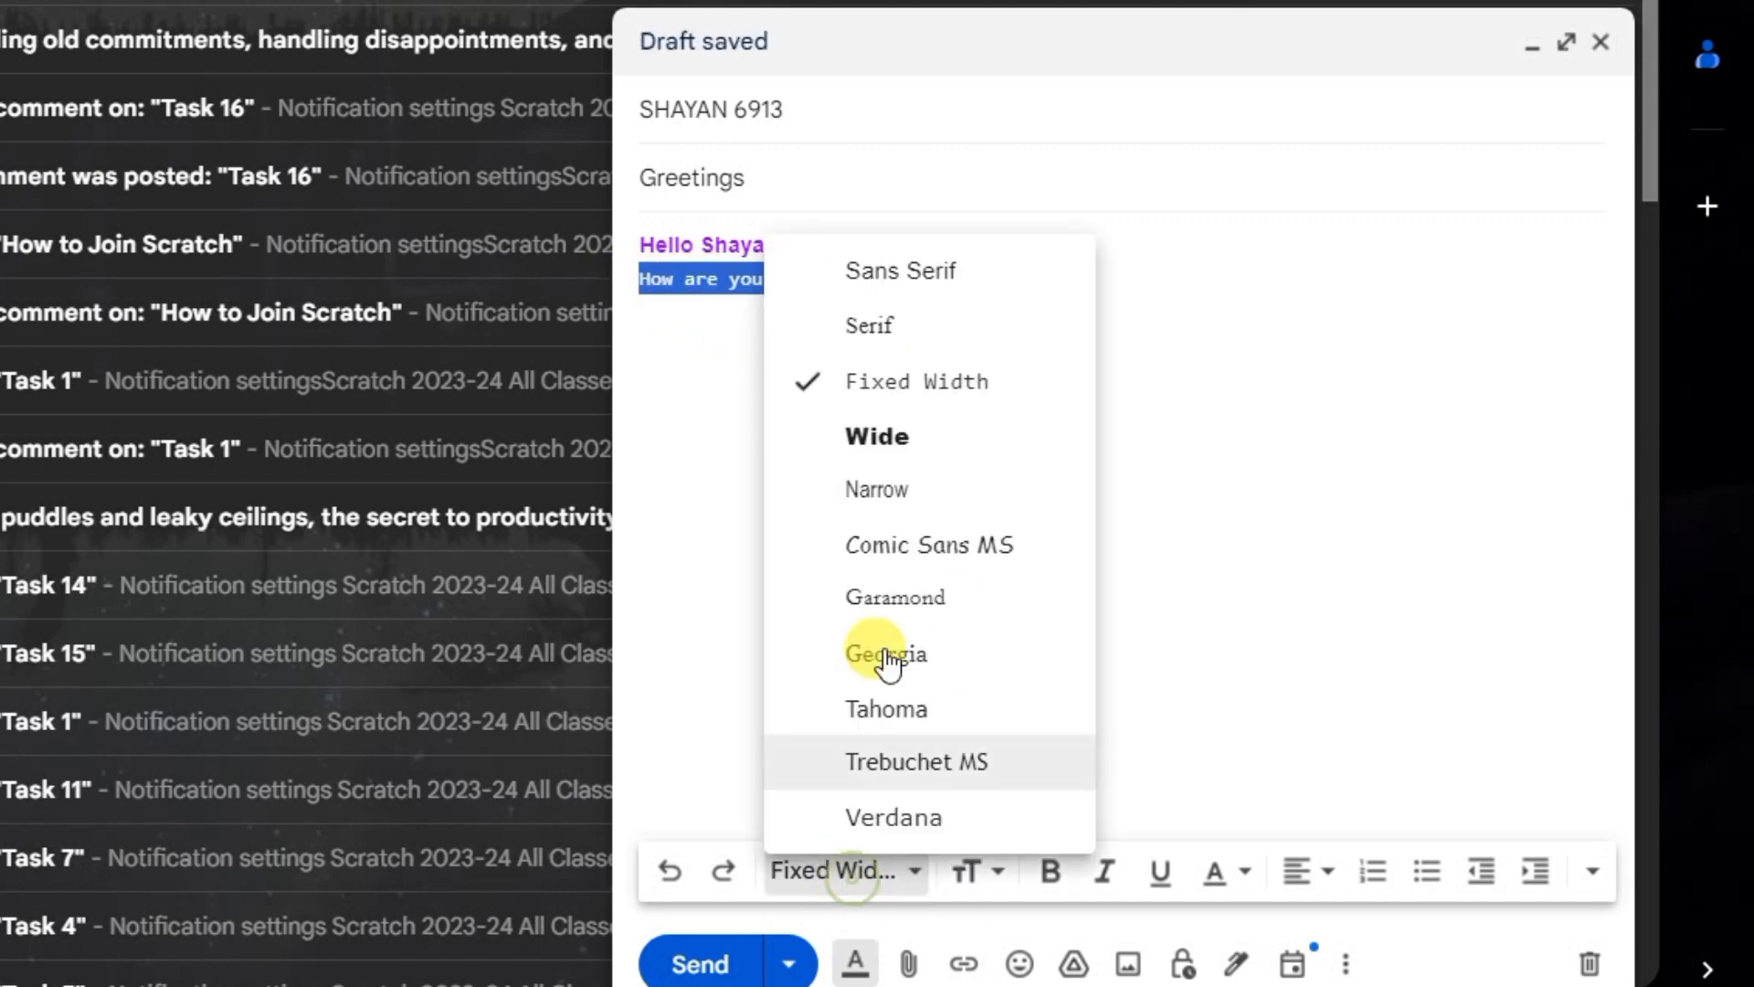
{"action": "left_click", "coordinate": [892, 272]}
{"action": "left_click", "coordinate": [987, 347]}
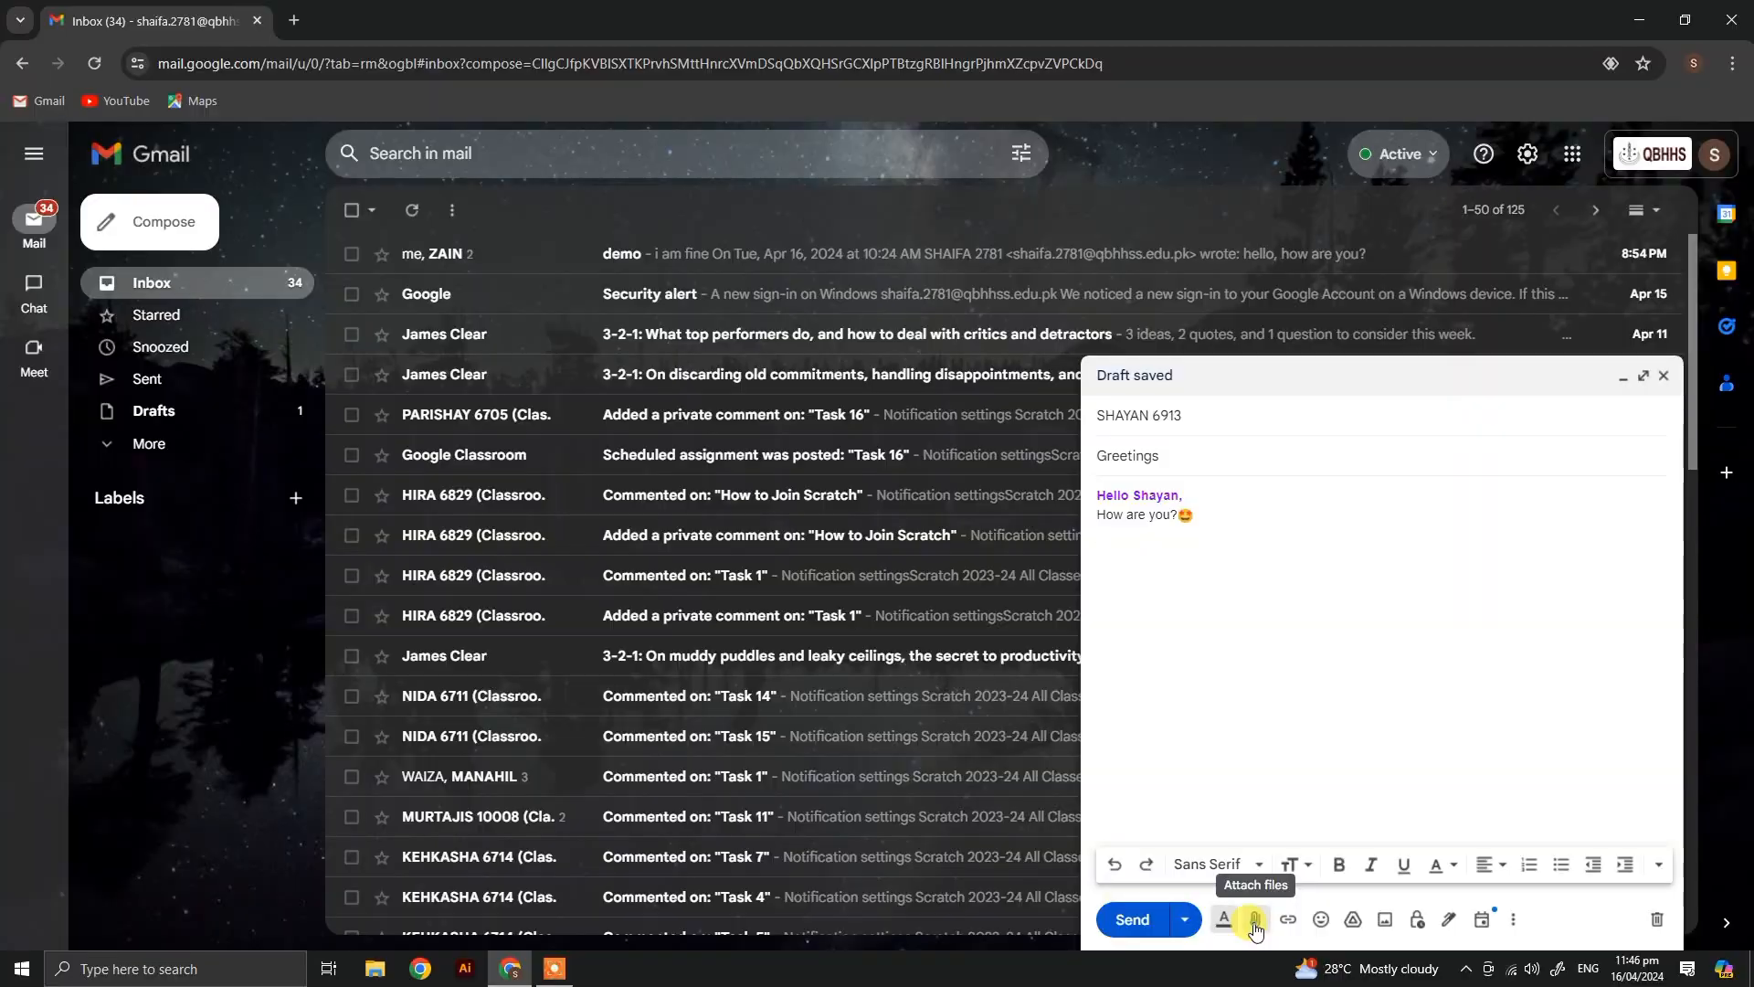
Step: Examine the draft's file attachment, emoji and photo insertion options, closing each one without adding anything
{"action": "left_click", "coordinate": [1254, 923]}
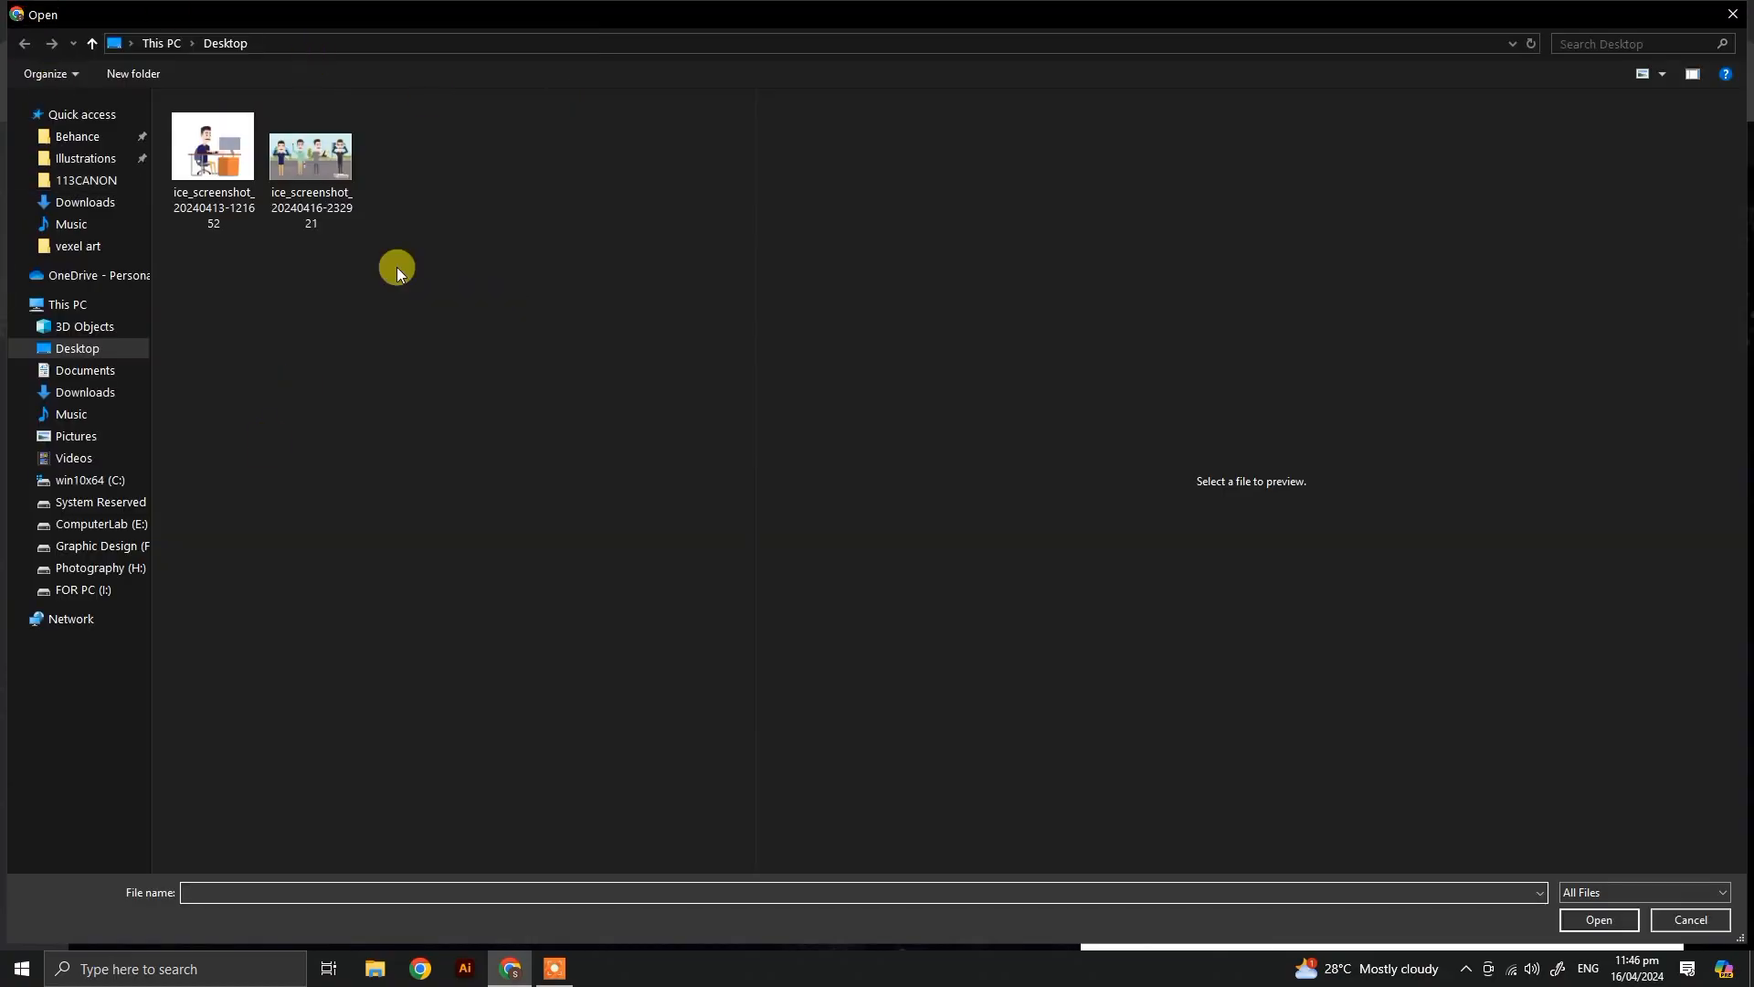
{"action": "left_click", "coordinate": [1736, 15]}
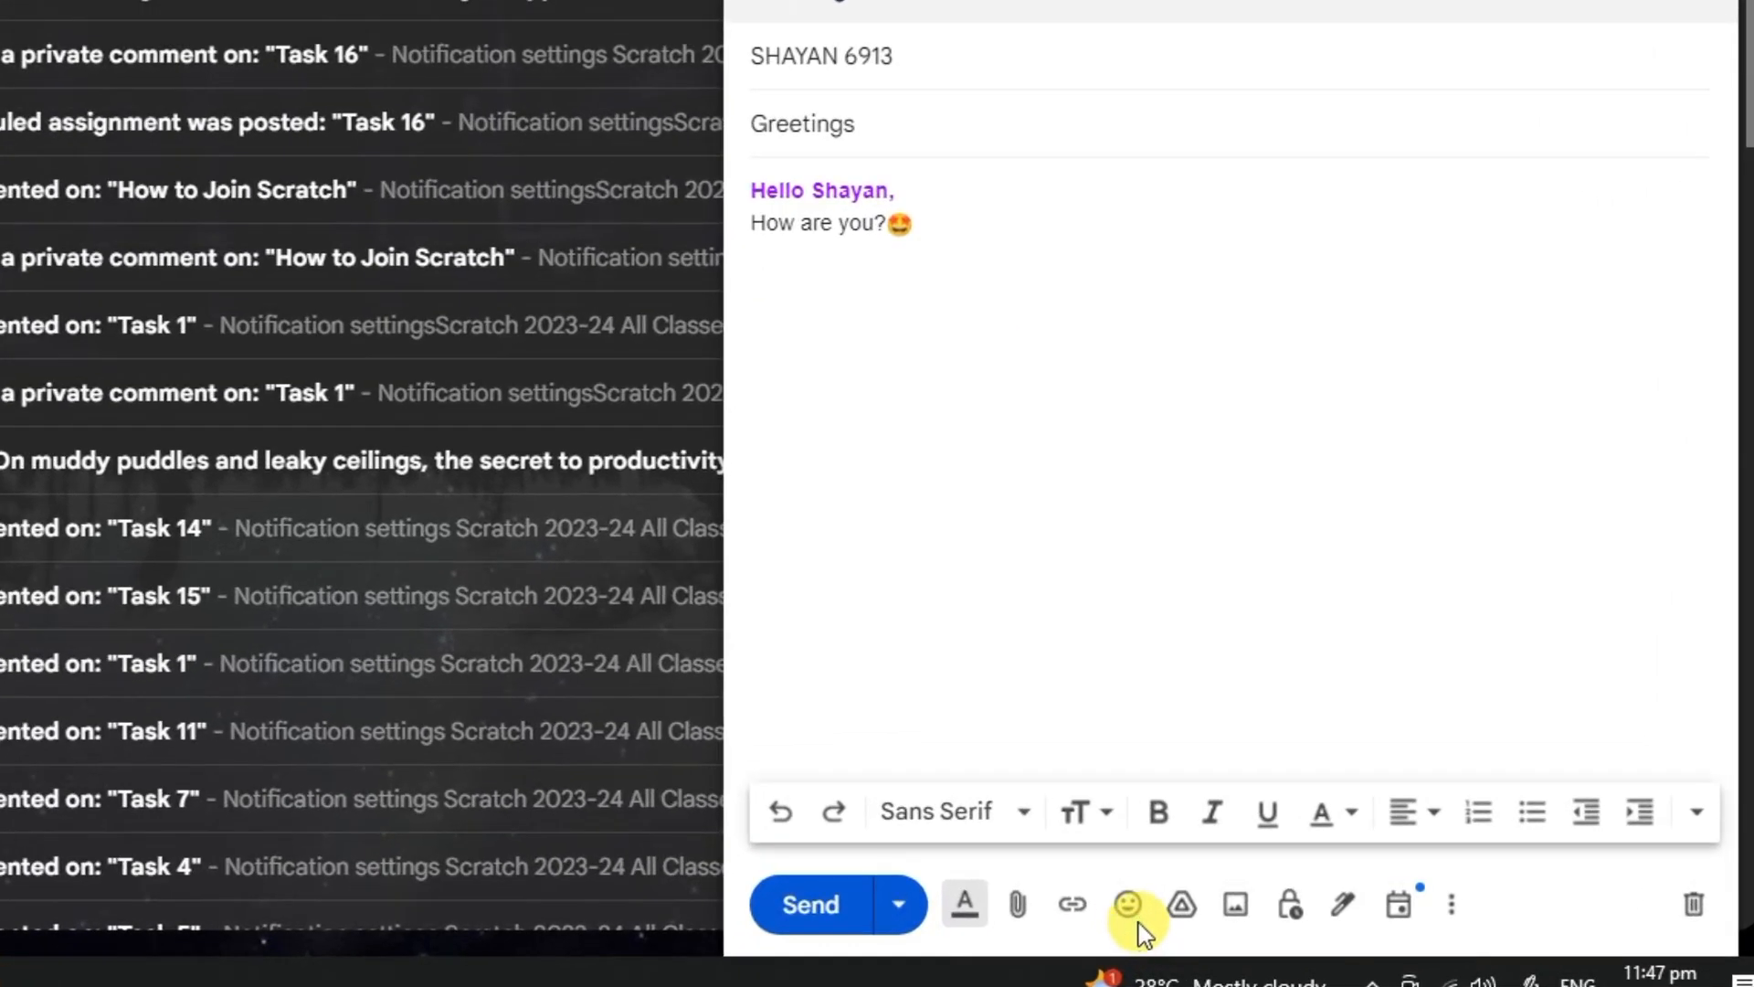
{"action": "left_click", "coordinate": [1139, 924]}
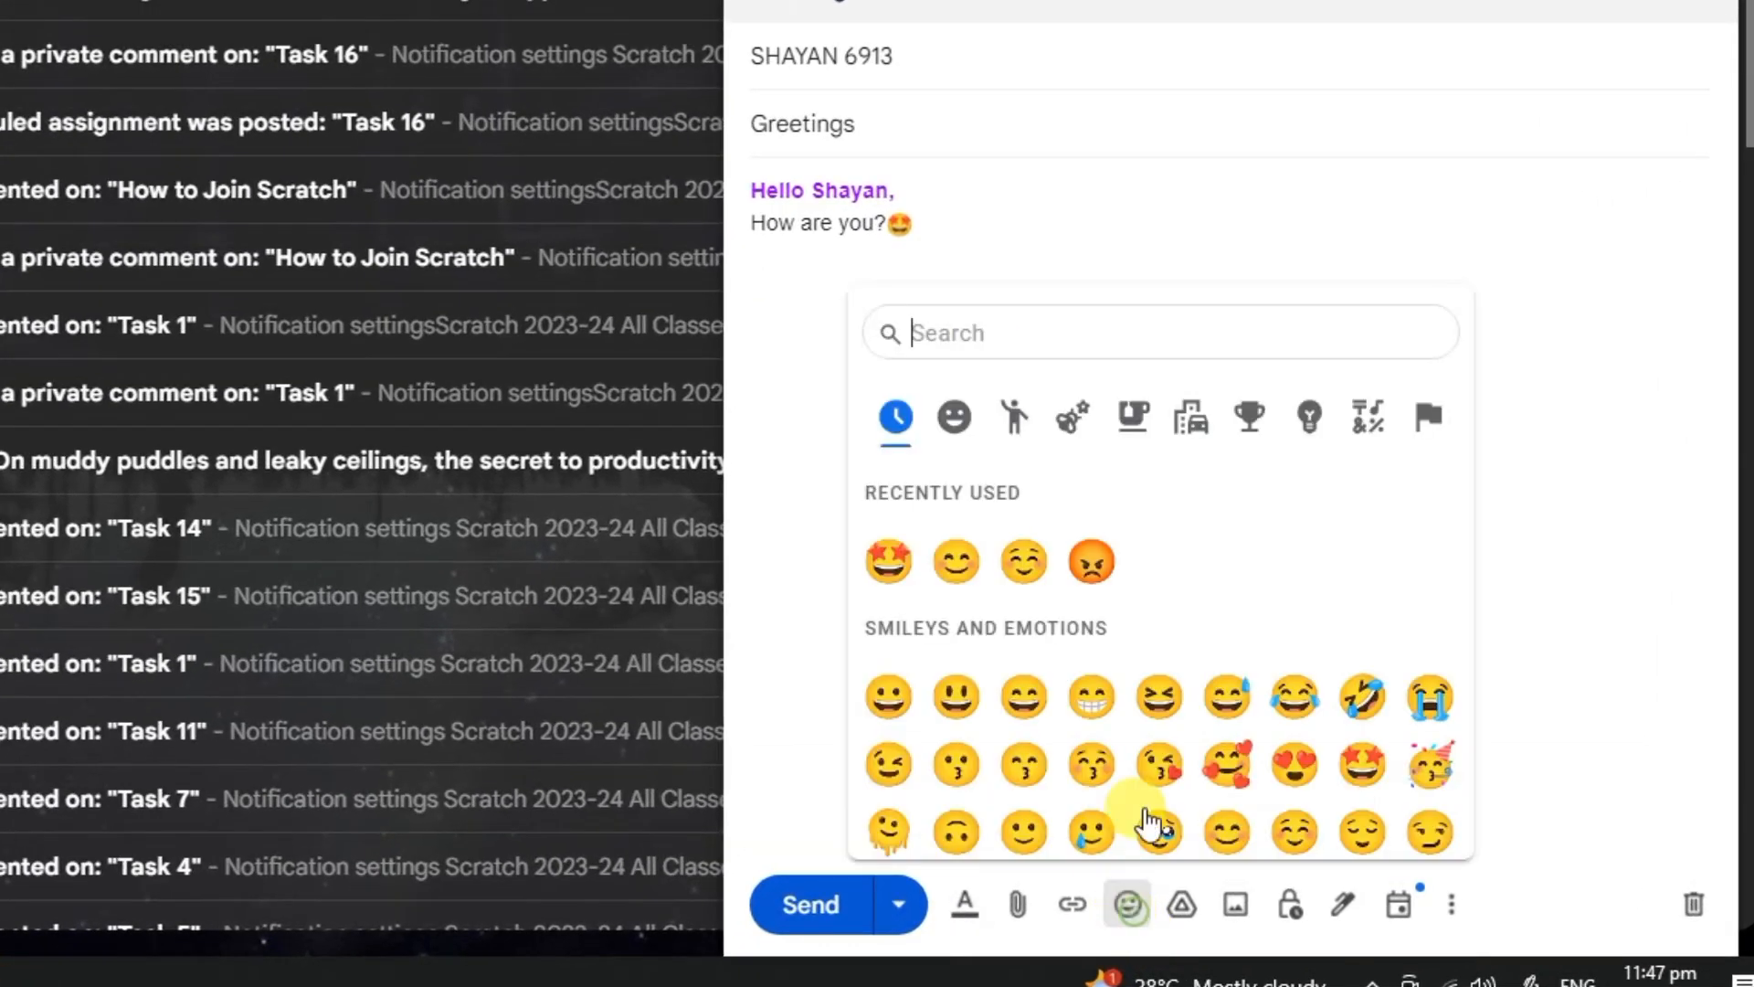
{"action": "scroll", "coordinate": [1133, 694], "scroll_direction": "down", "scroll_amount": 10}
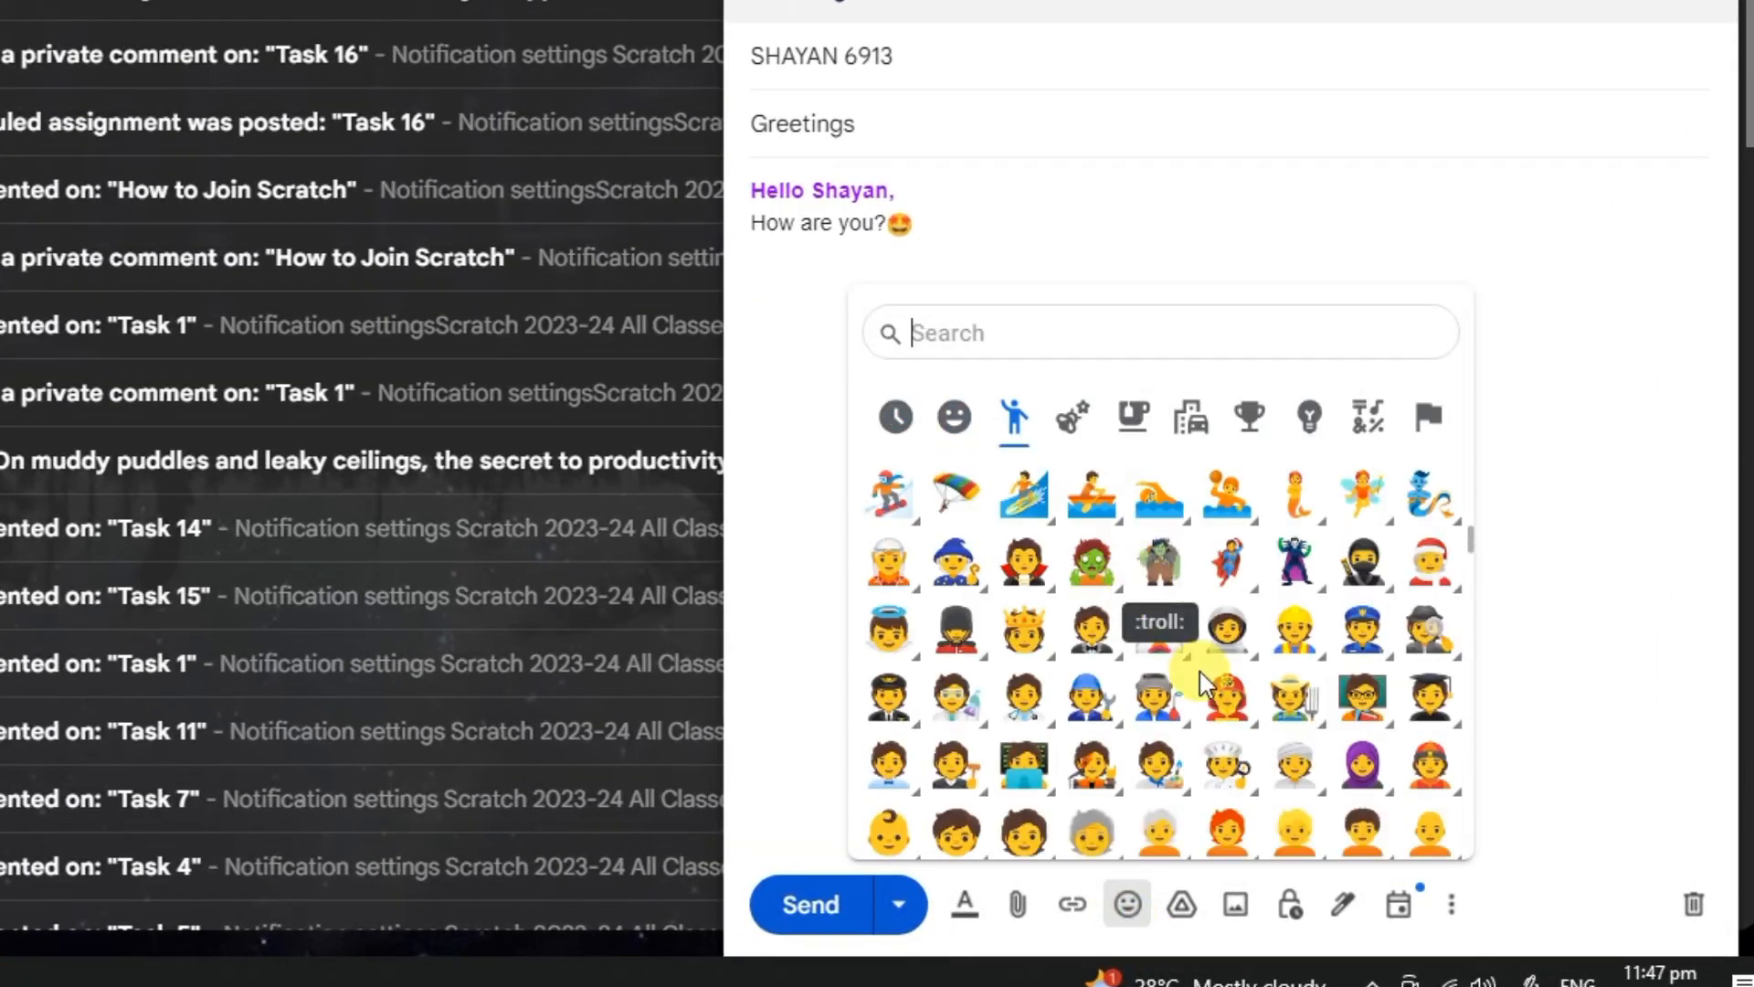
{"action": "scroll", "coordinate": [1188, 639], "scroll_direction": "down", "scroll_amount": 10}
{"action": "scroll", "coordinate": [1188, 640], "scroll_direction": "down", "scroll_amount": 5}
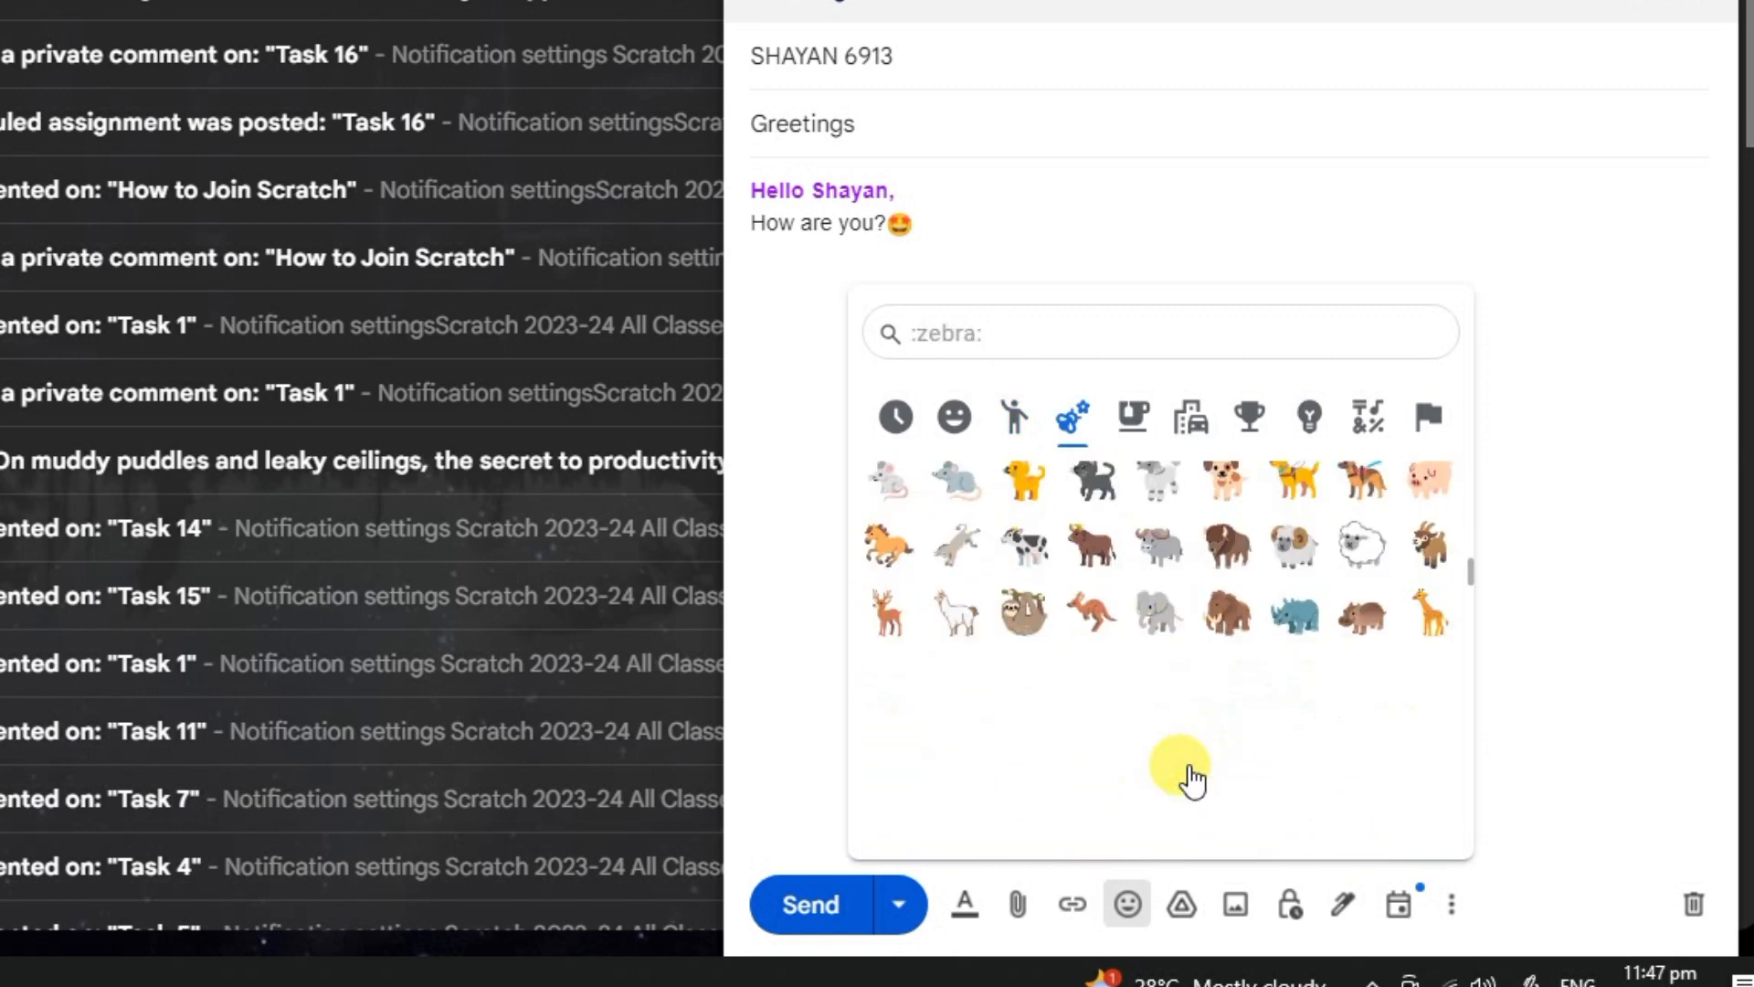
{"action": "left_click", "coordinate": [1558, 588]}
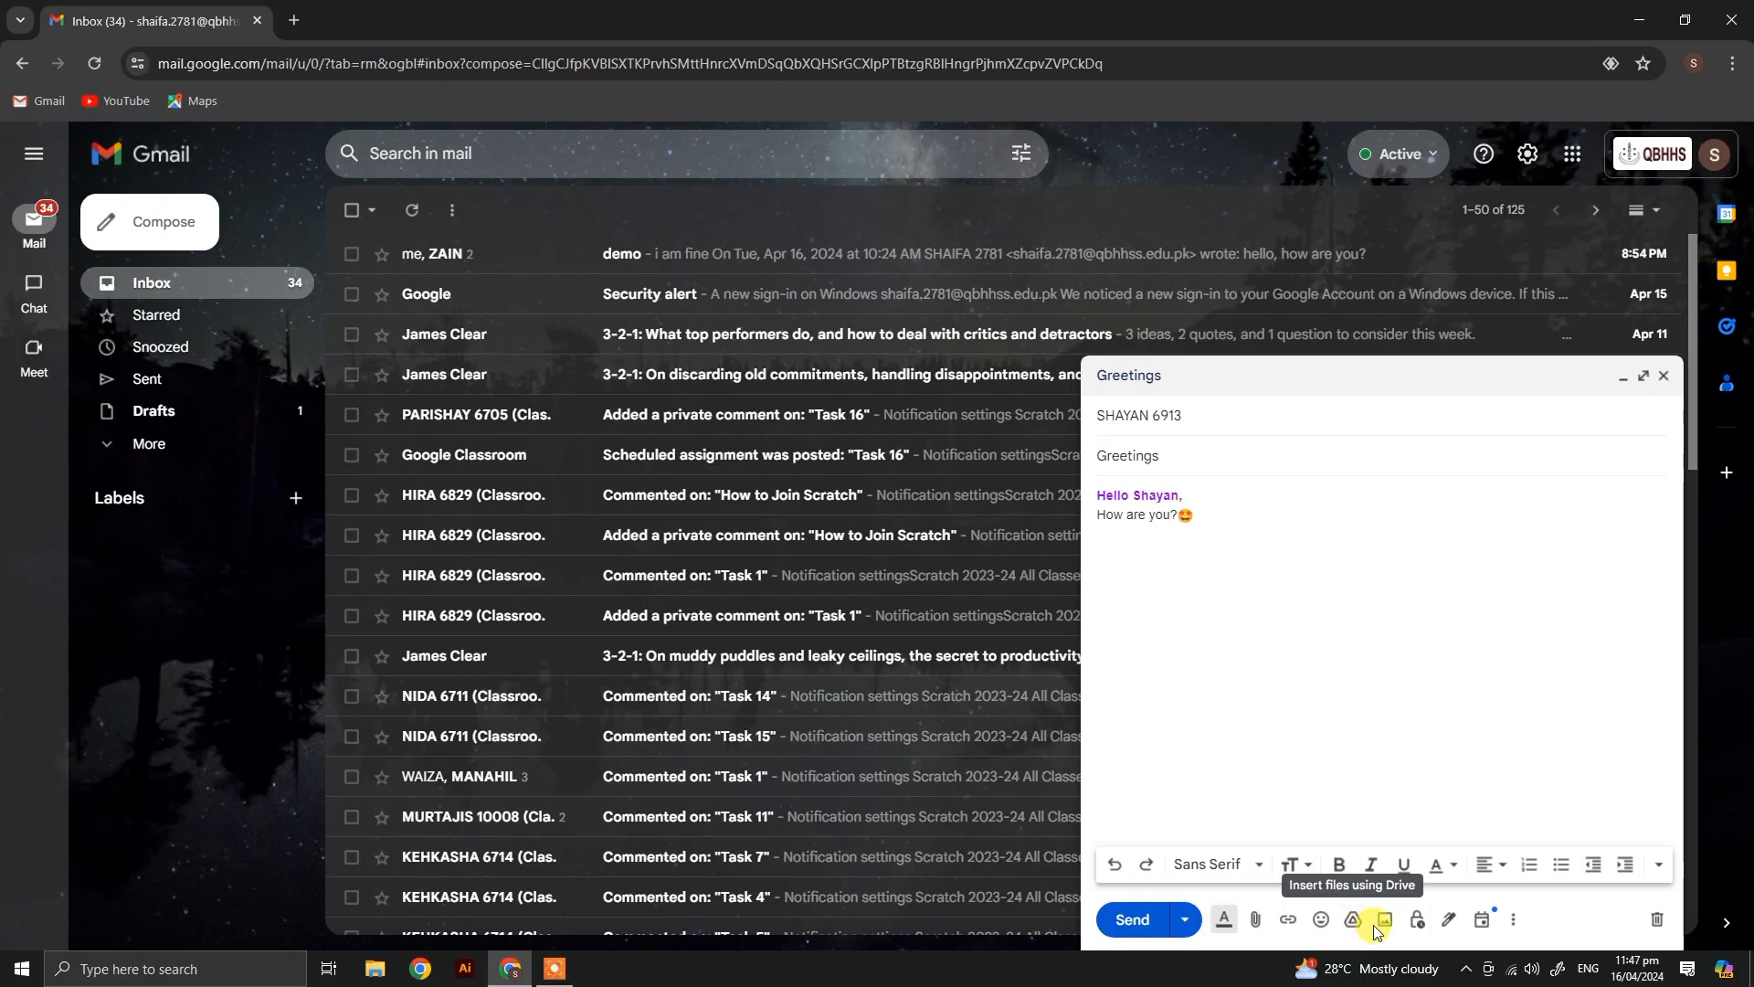
{"action": "left_click", "coordinate": [1233, 918]}
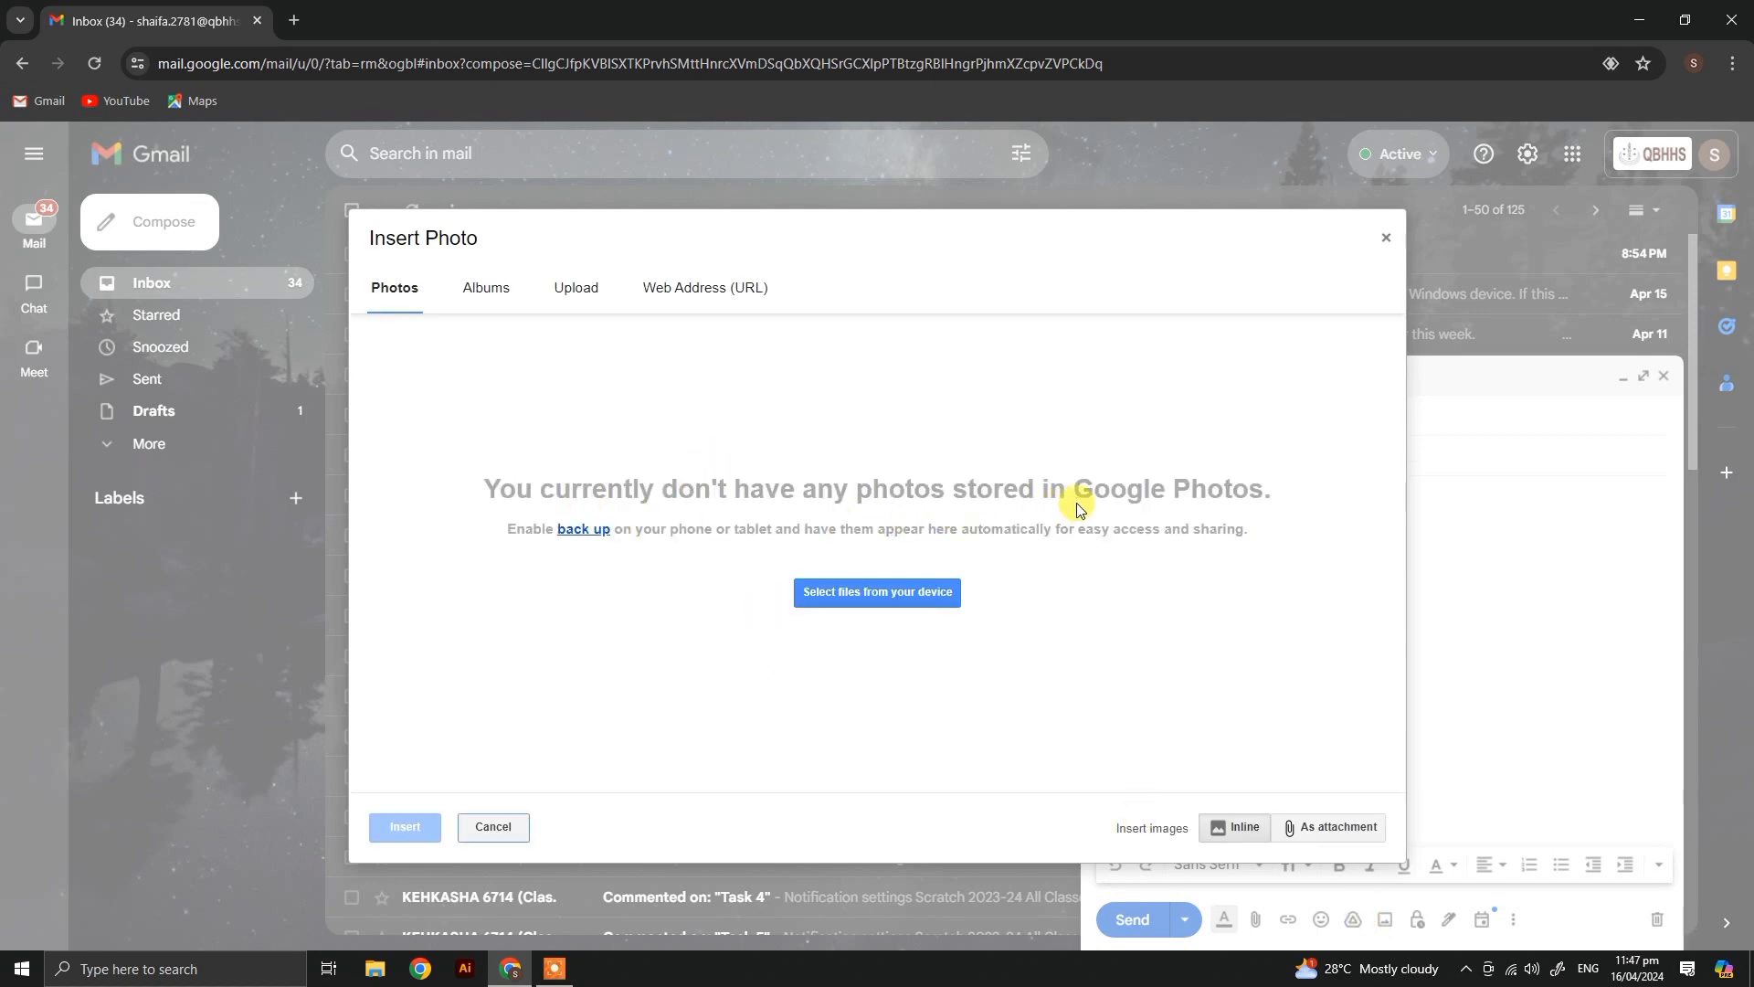
{"action": "left_click", "coordinate": [1385, 238]}
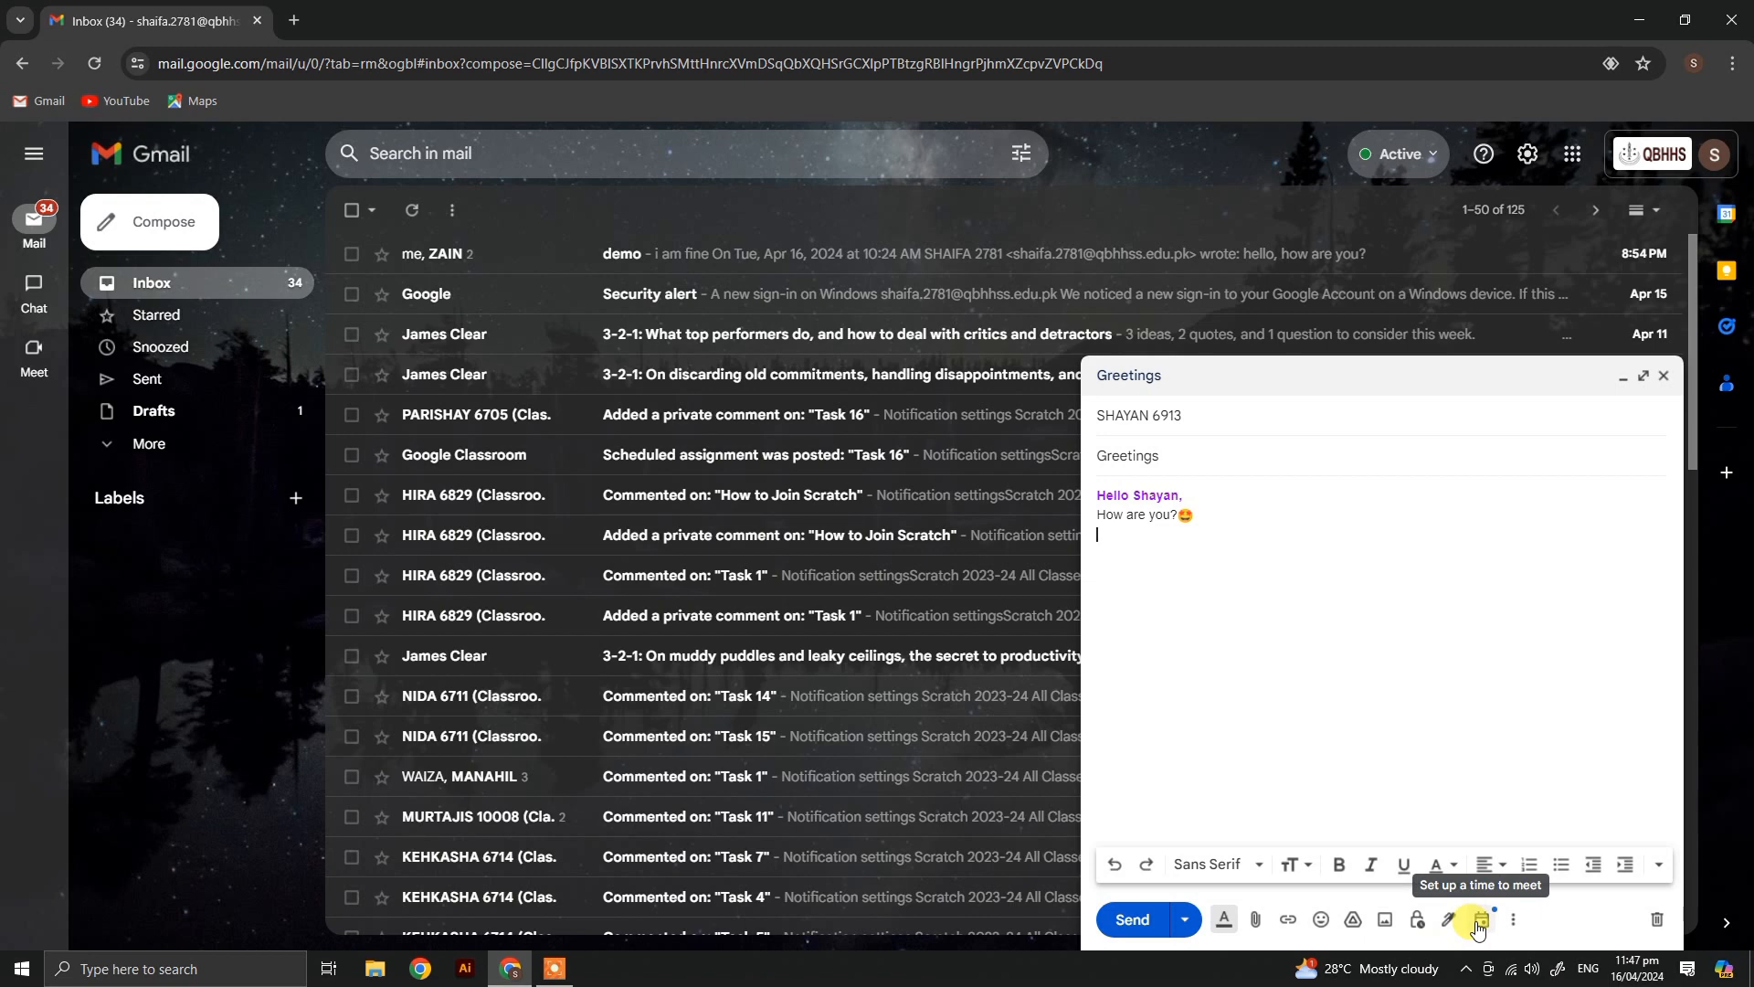
Step: Hide the draft's formatting options, send the greeting email and open the sent message
{"action": "left_click", "coordinate": [1298, 623]}
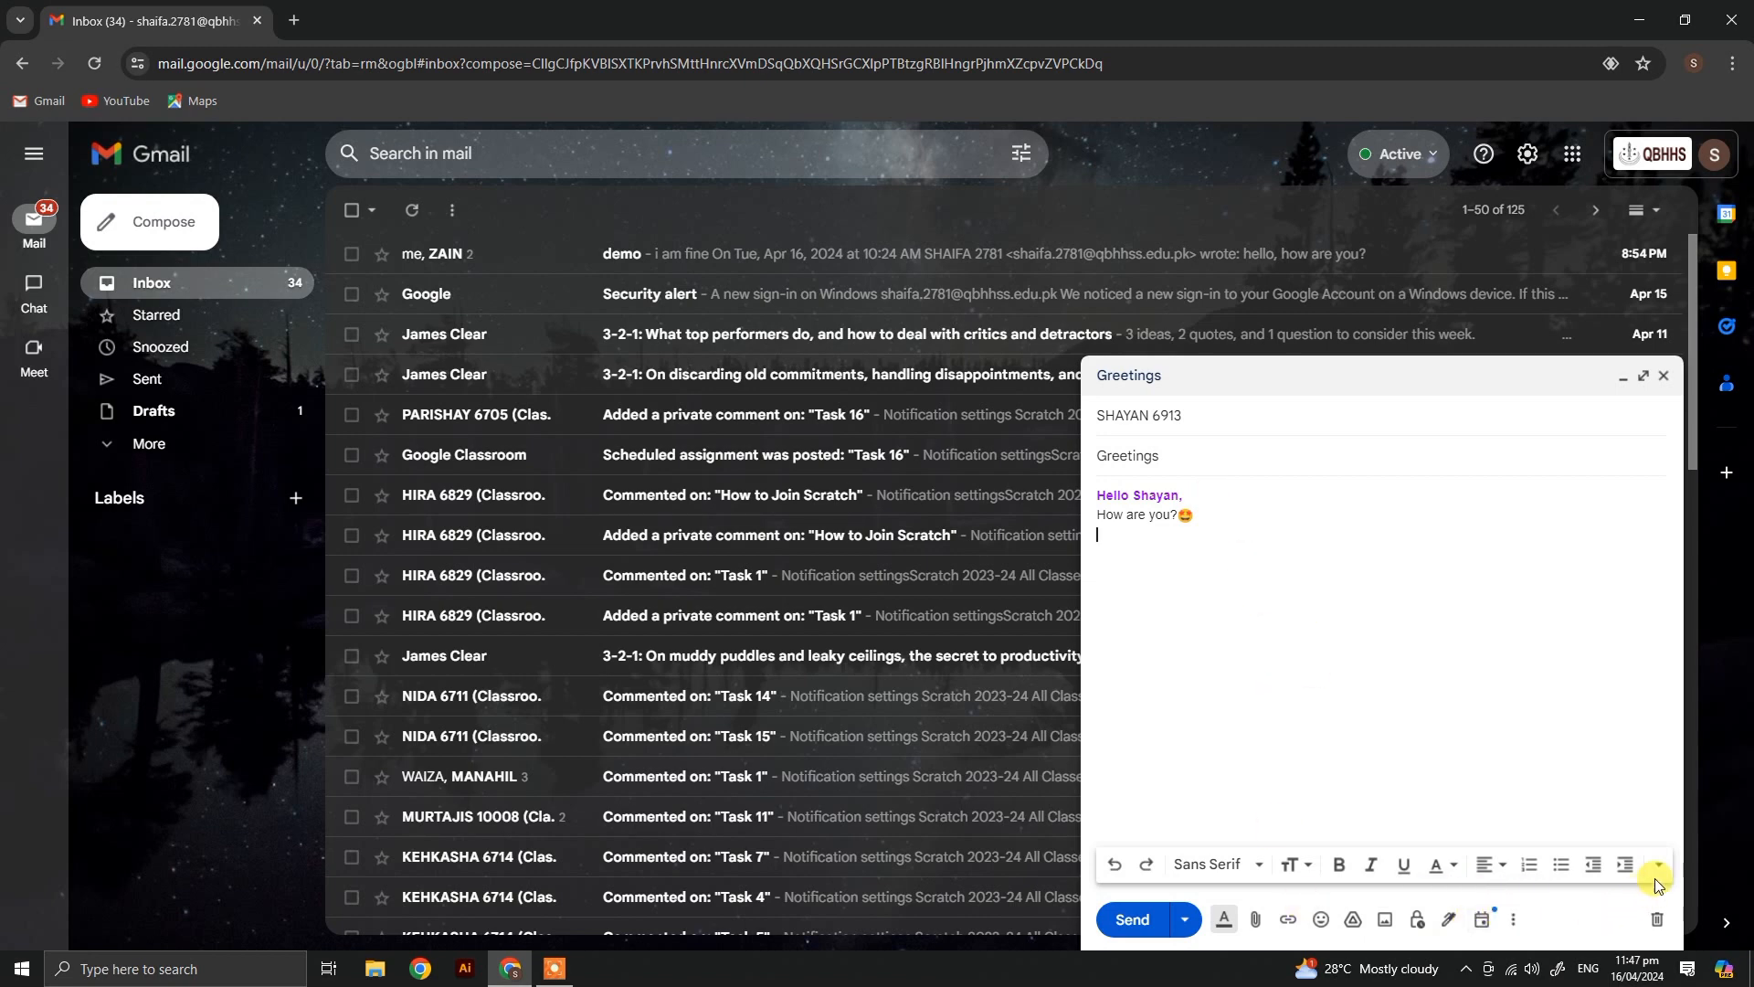
{"action": "left_click", "coordinate": [1353, 781]}
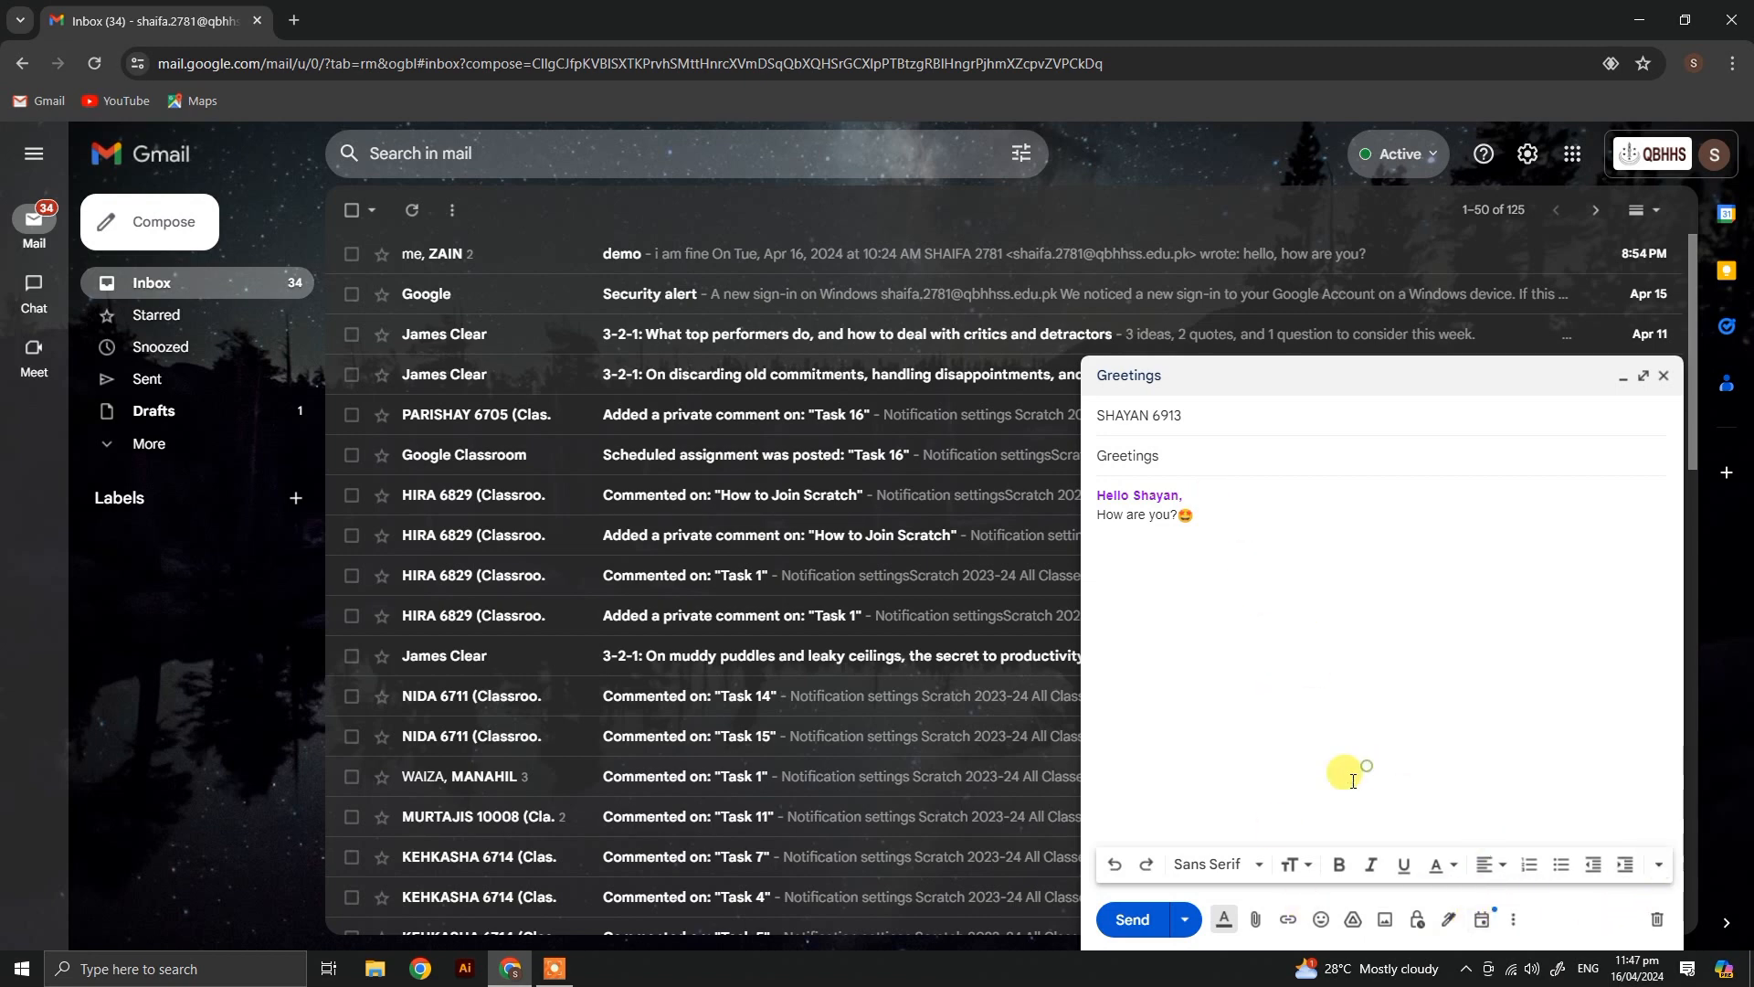
{"action": "left_click", "coordinate": [1222, 927]}
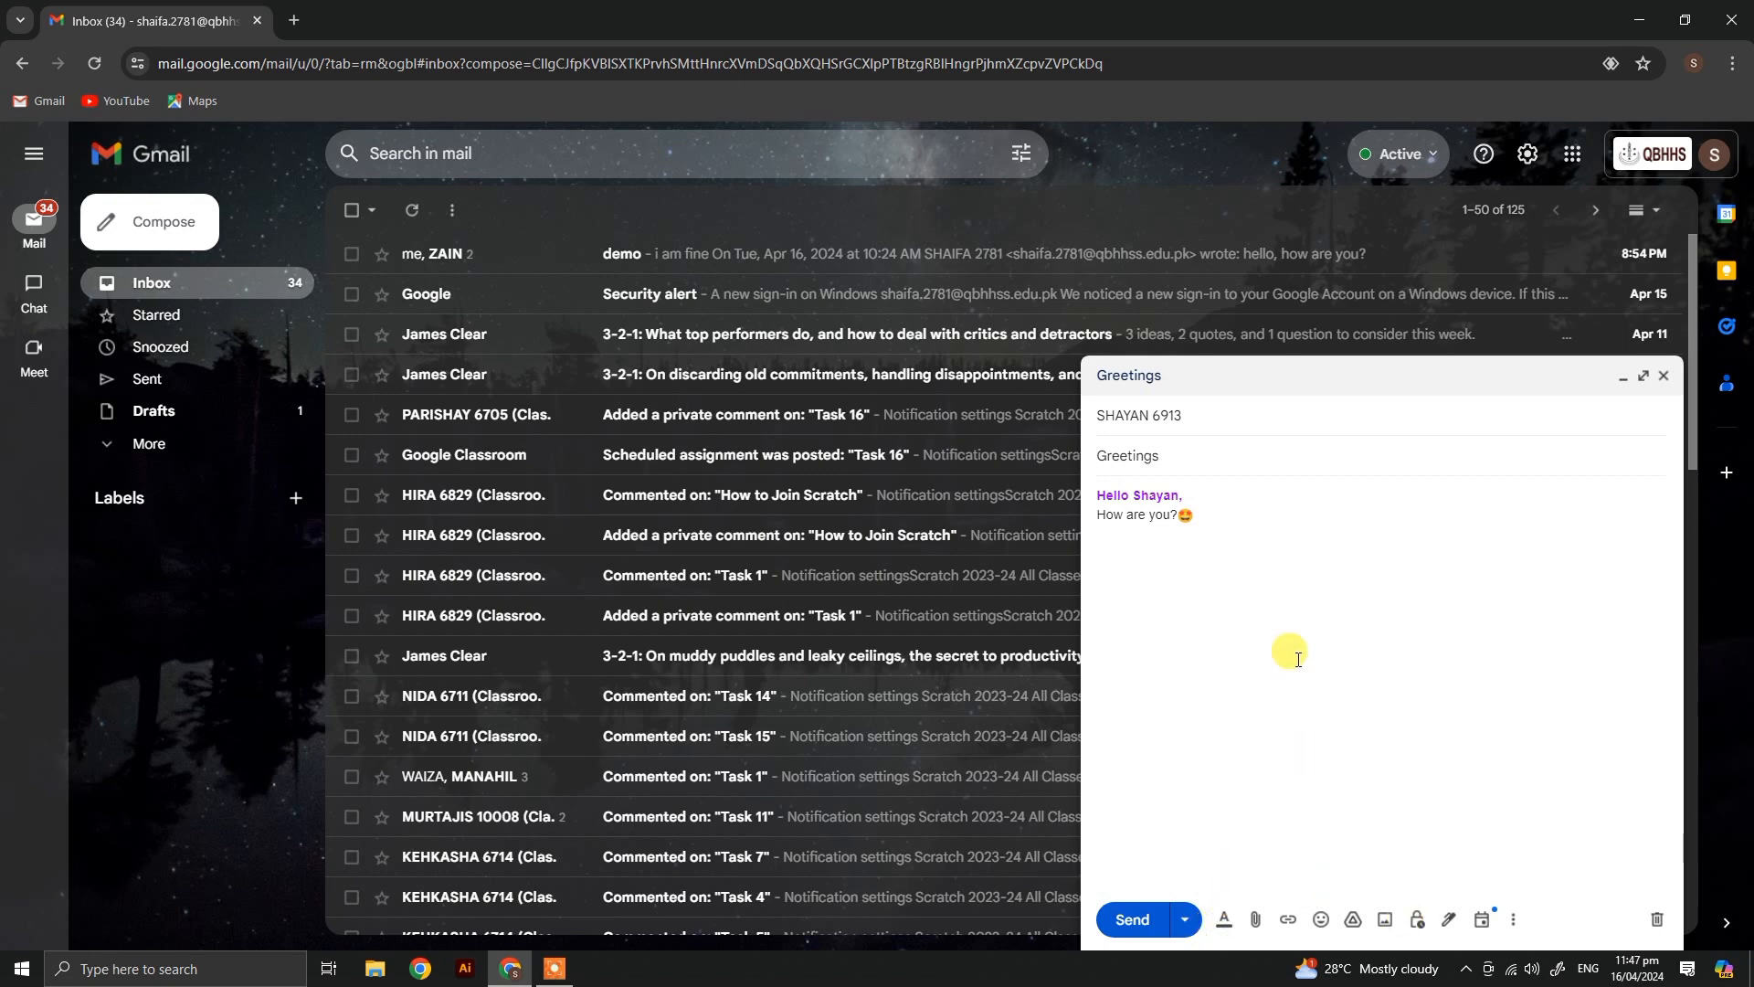
{"action": "left_click", "coordinate": [1133, 919]}
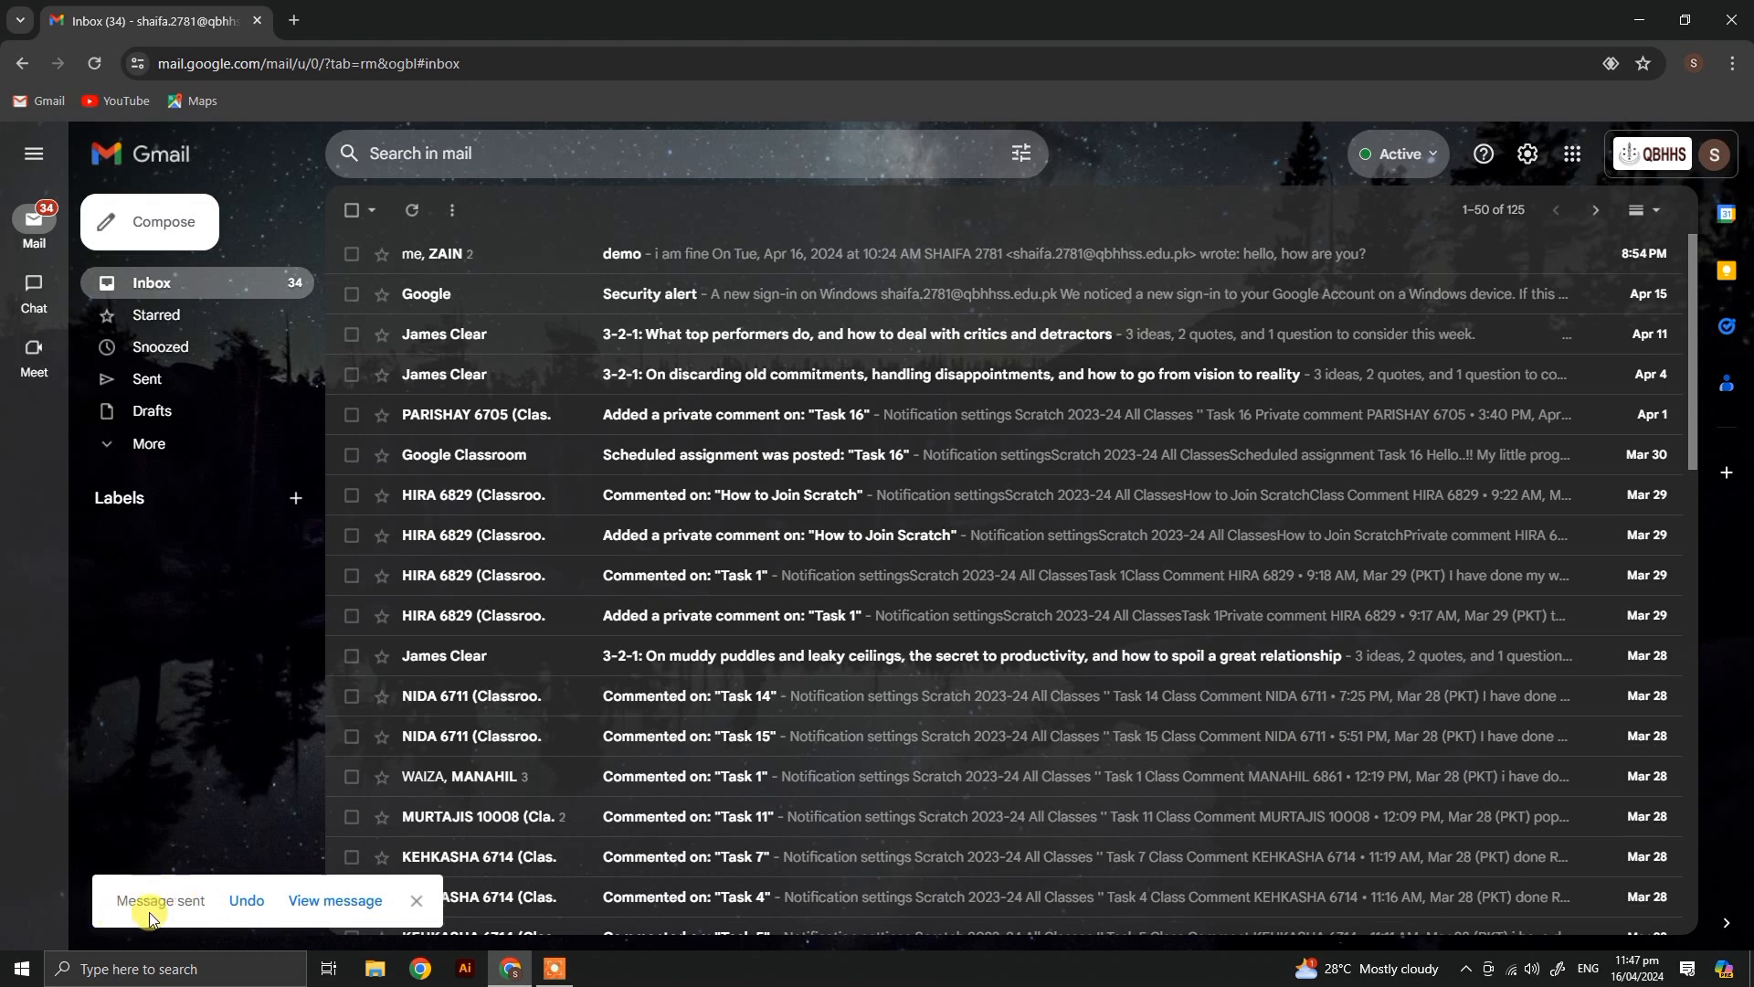
{"action": "left_click", "coordinate": [319, 903]}
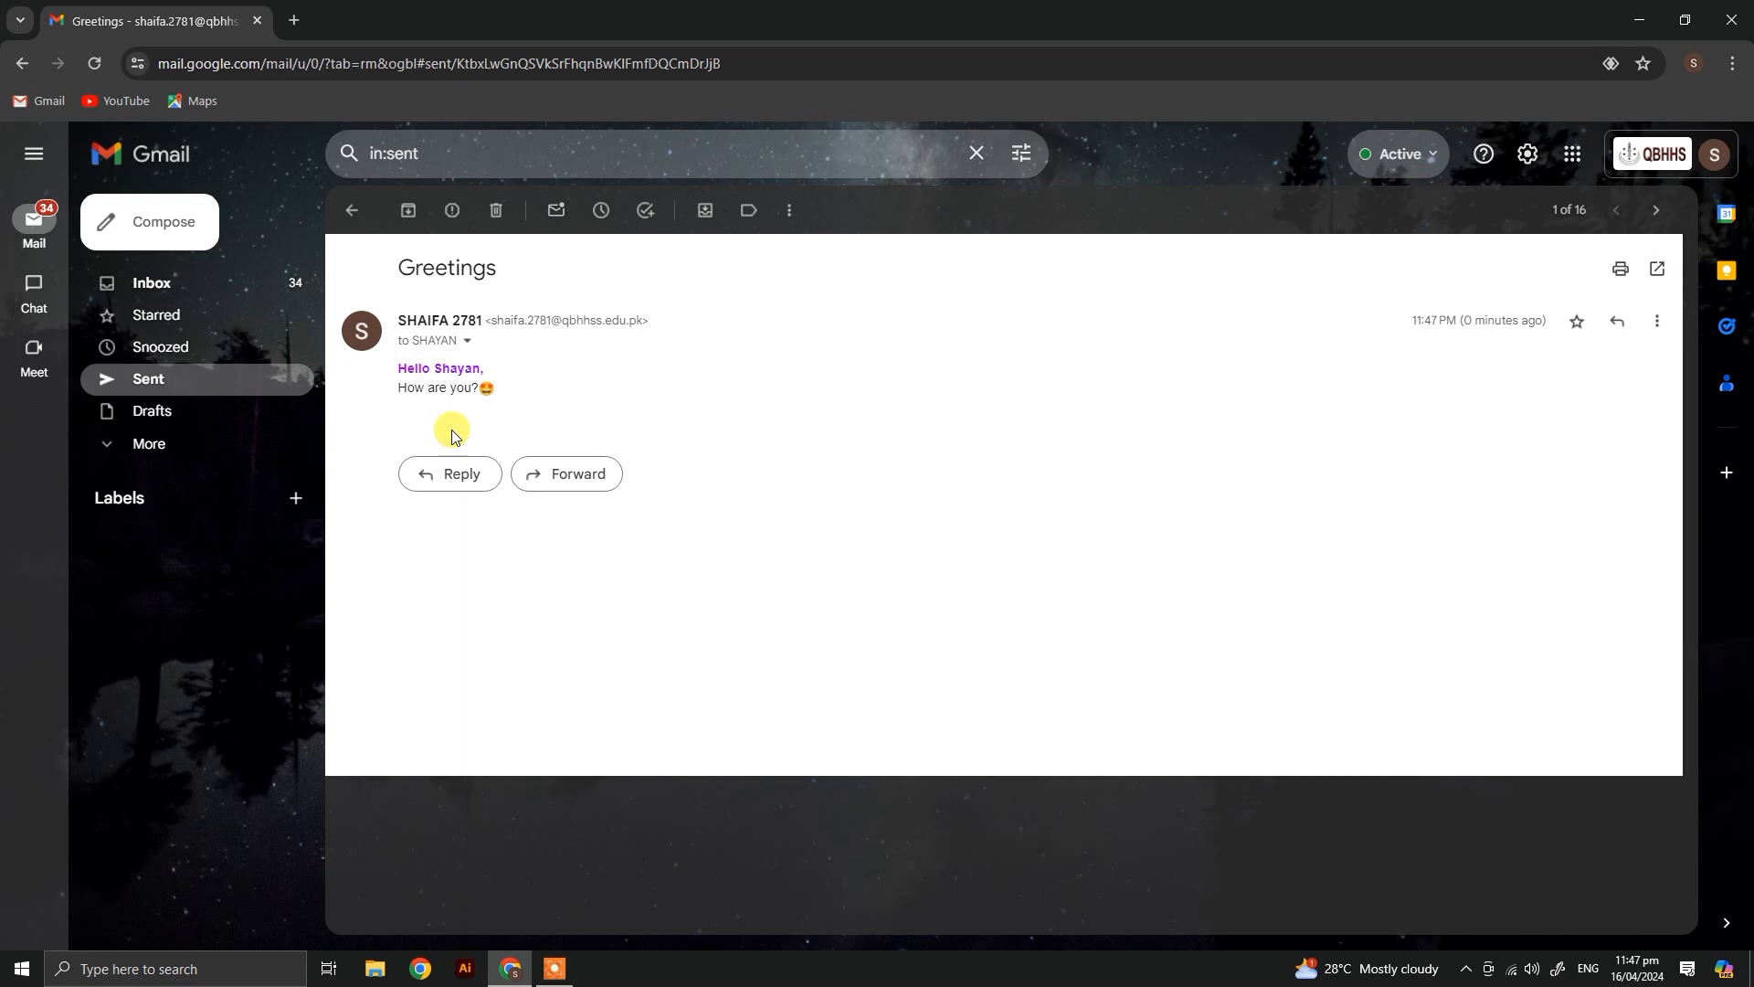
Step: Try a reply to the sent greeting message, switch it to a forward and discard the draft
{"action": "left_click", "coordinate": [462, 480]}
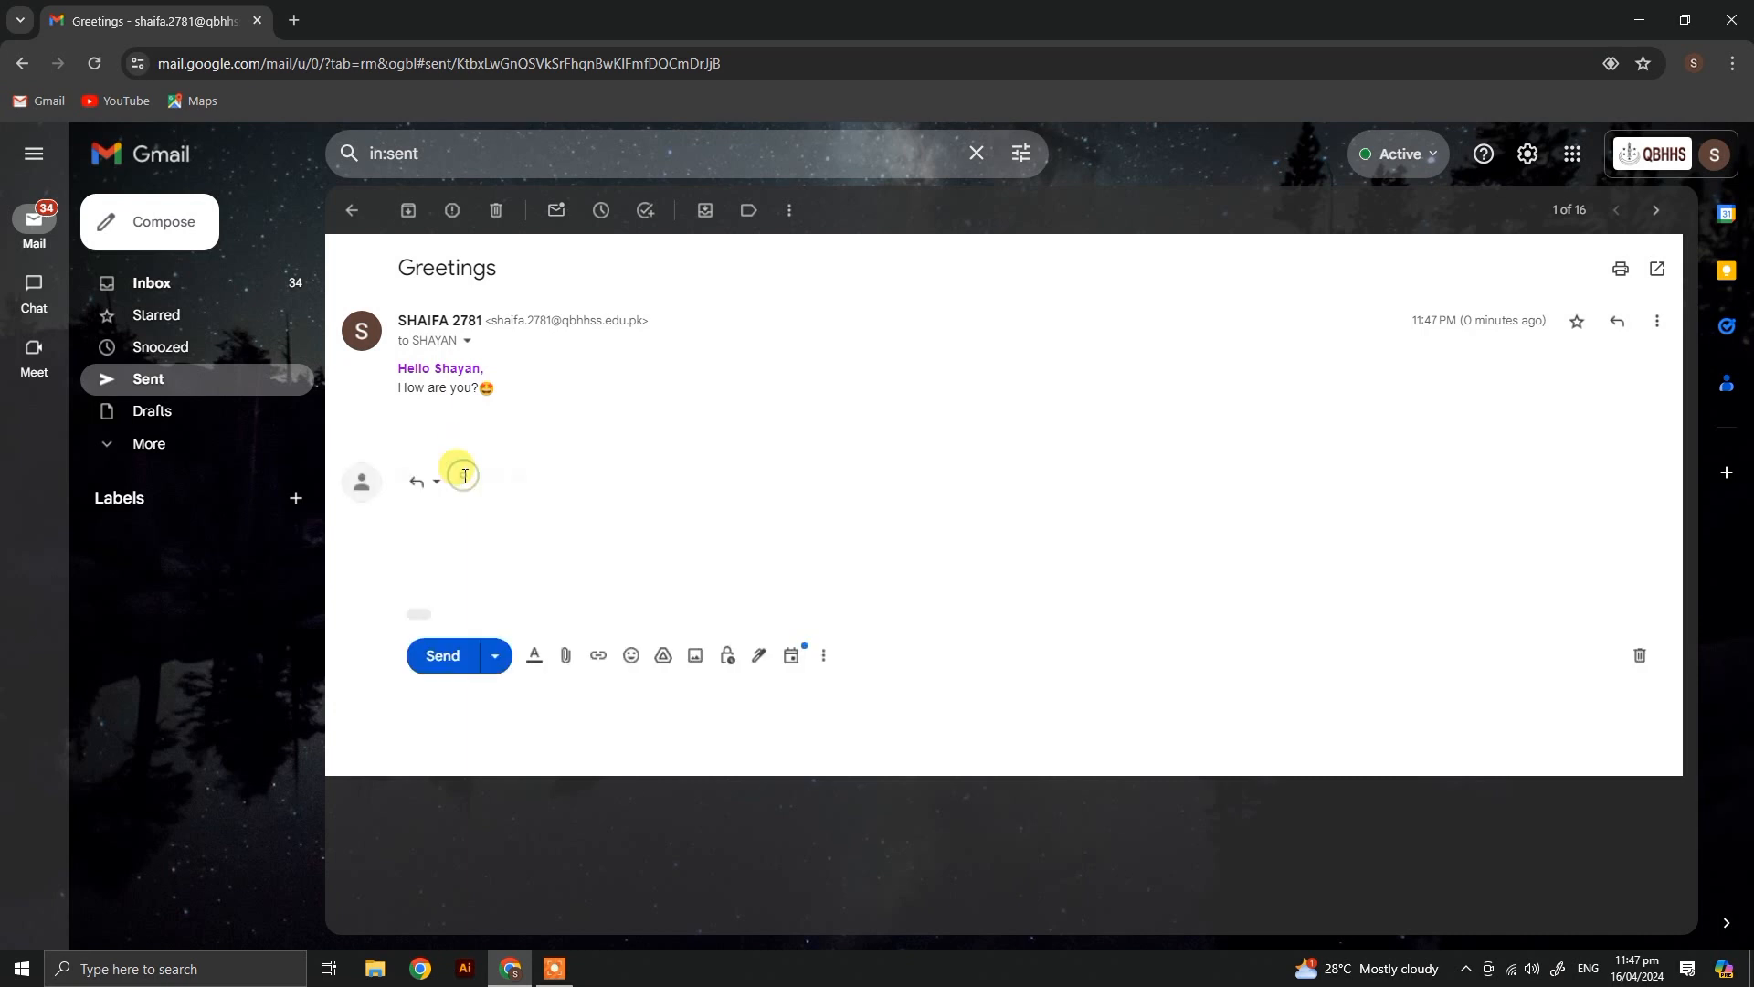
{"action": "left_click", "coordinate": [414, 491]}
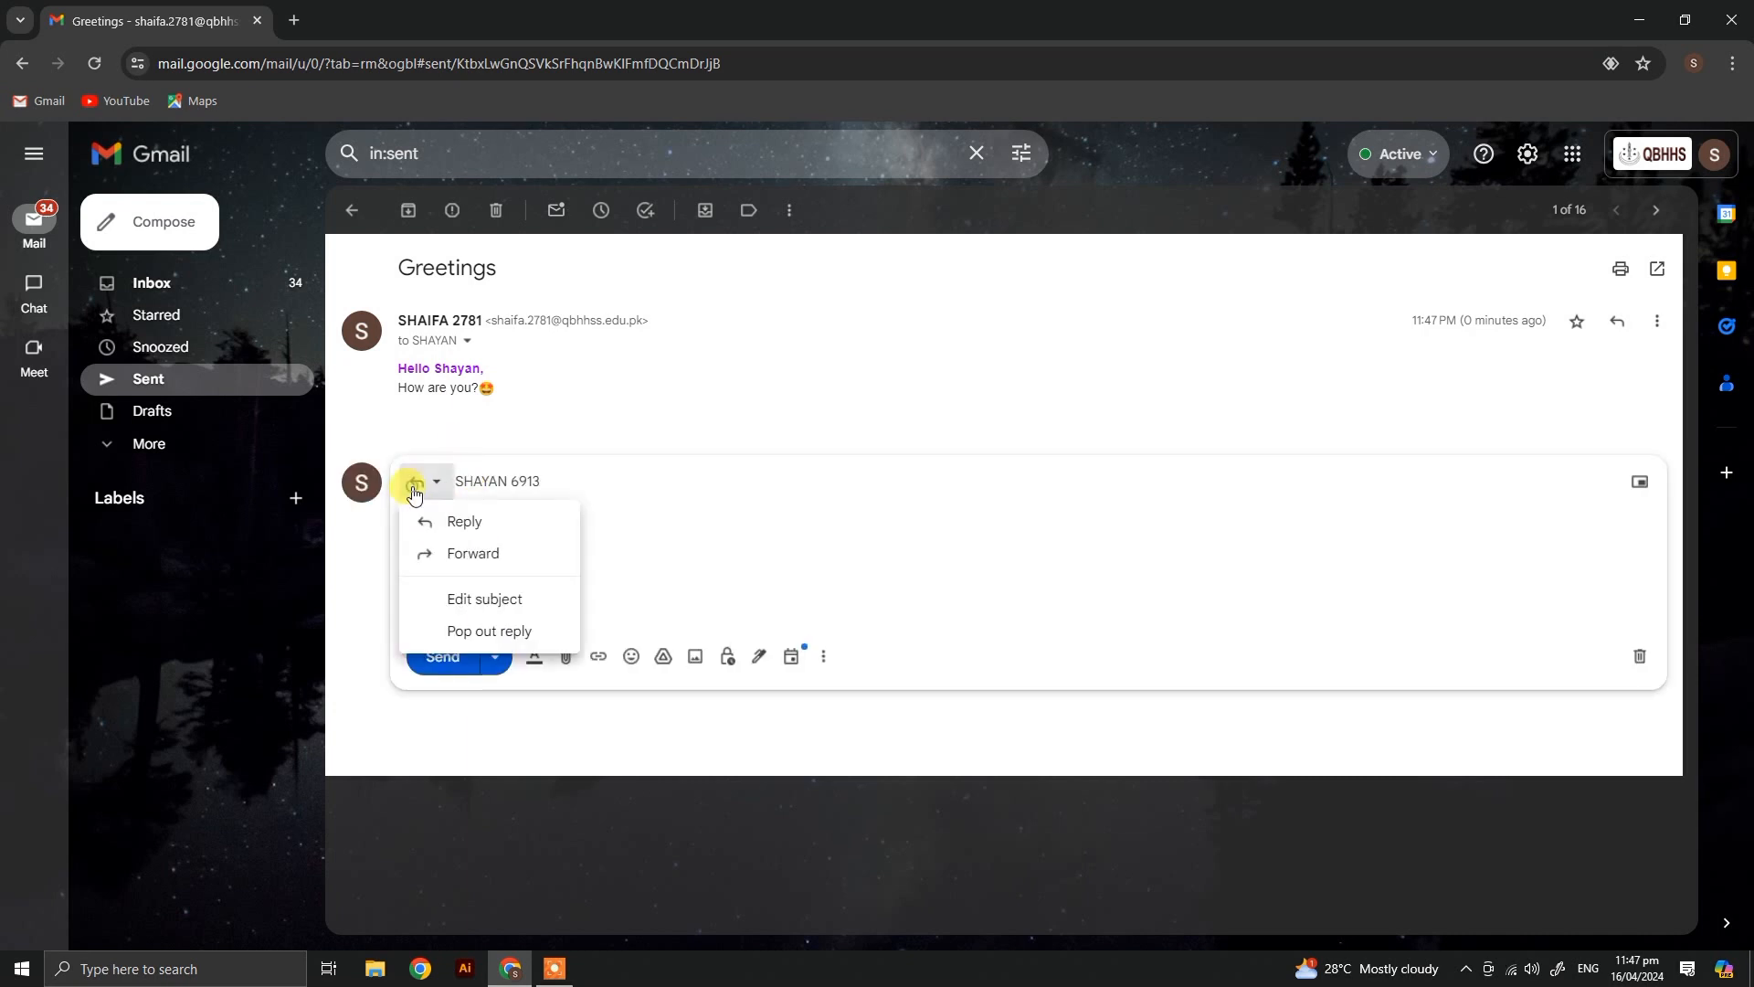
{"action": "left_click", "coordinate": [471, 557]}
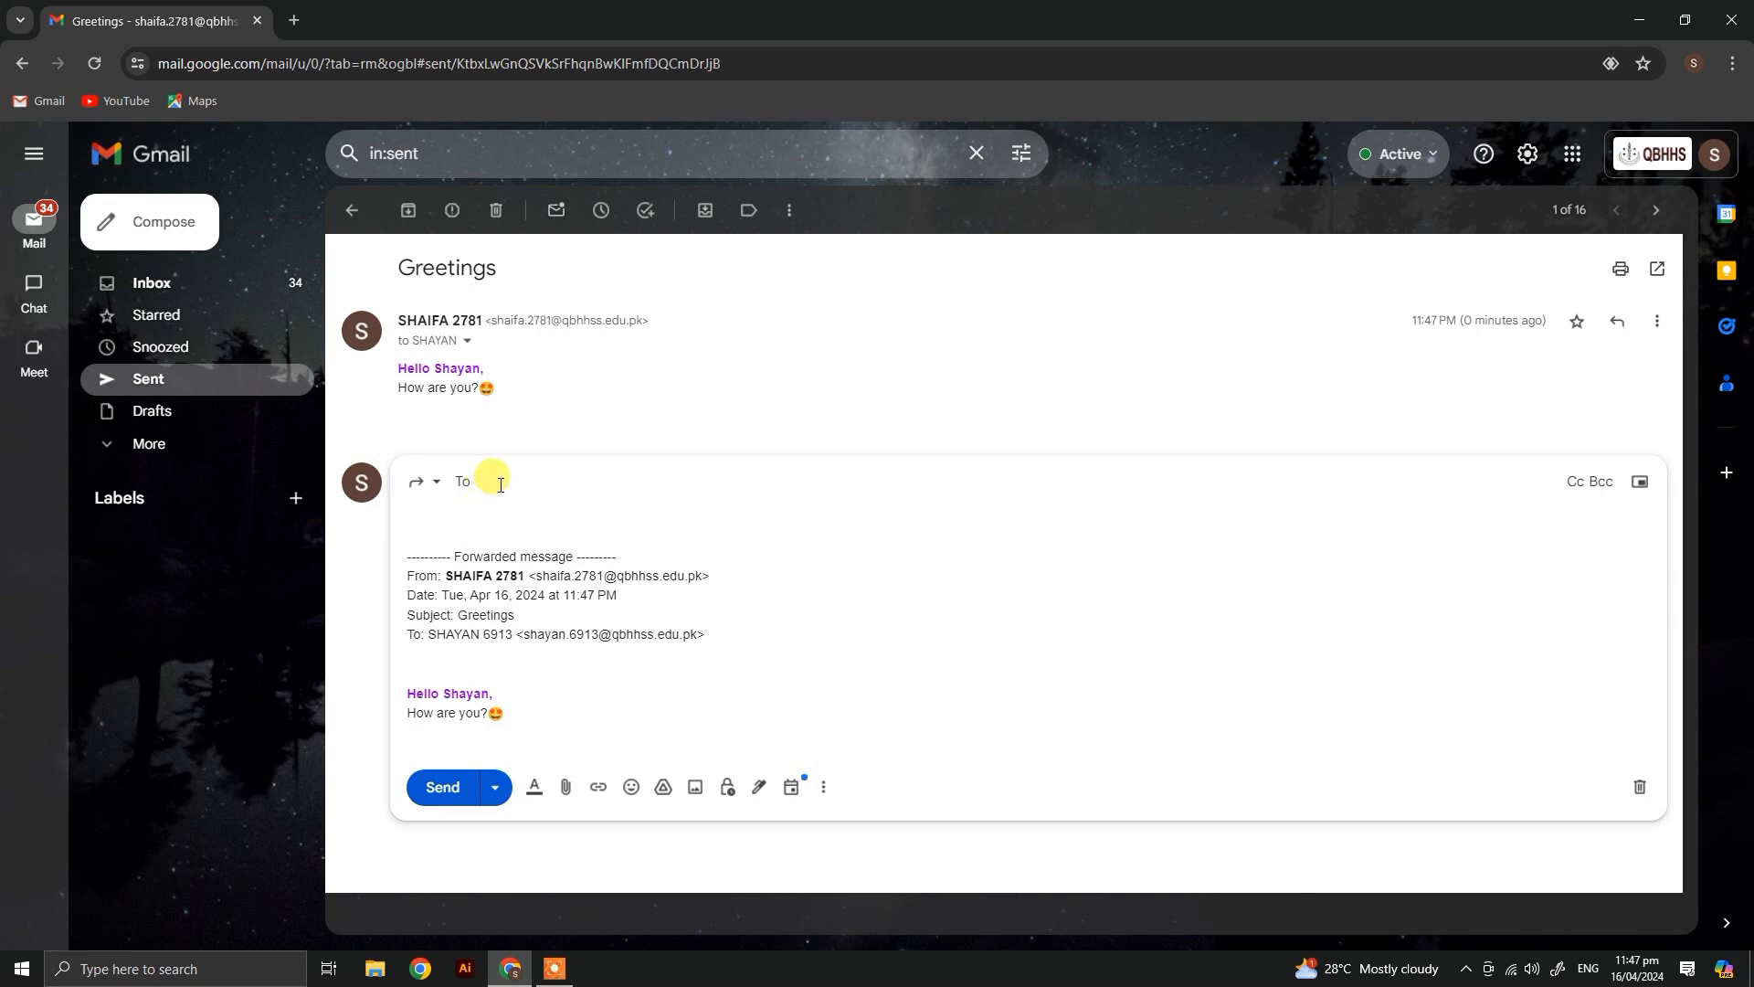
{"action": "left_click", "coordinate": [1638, 788]}
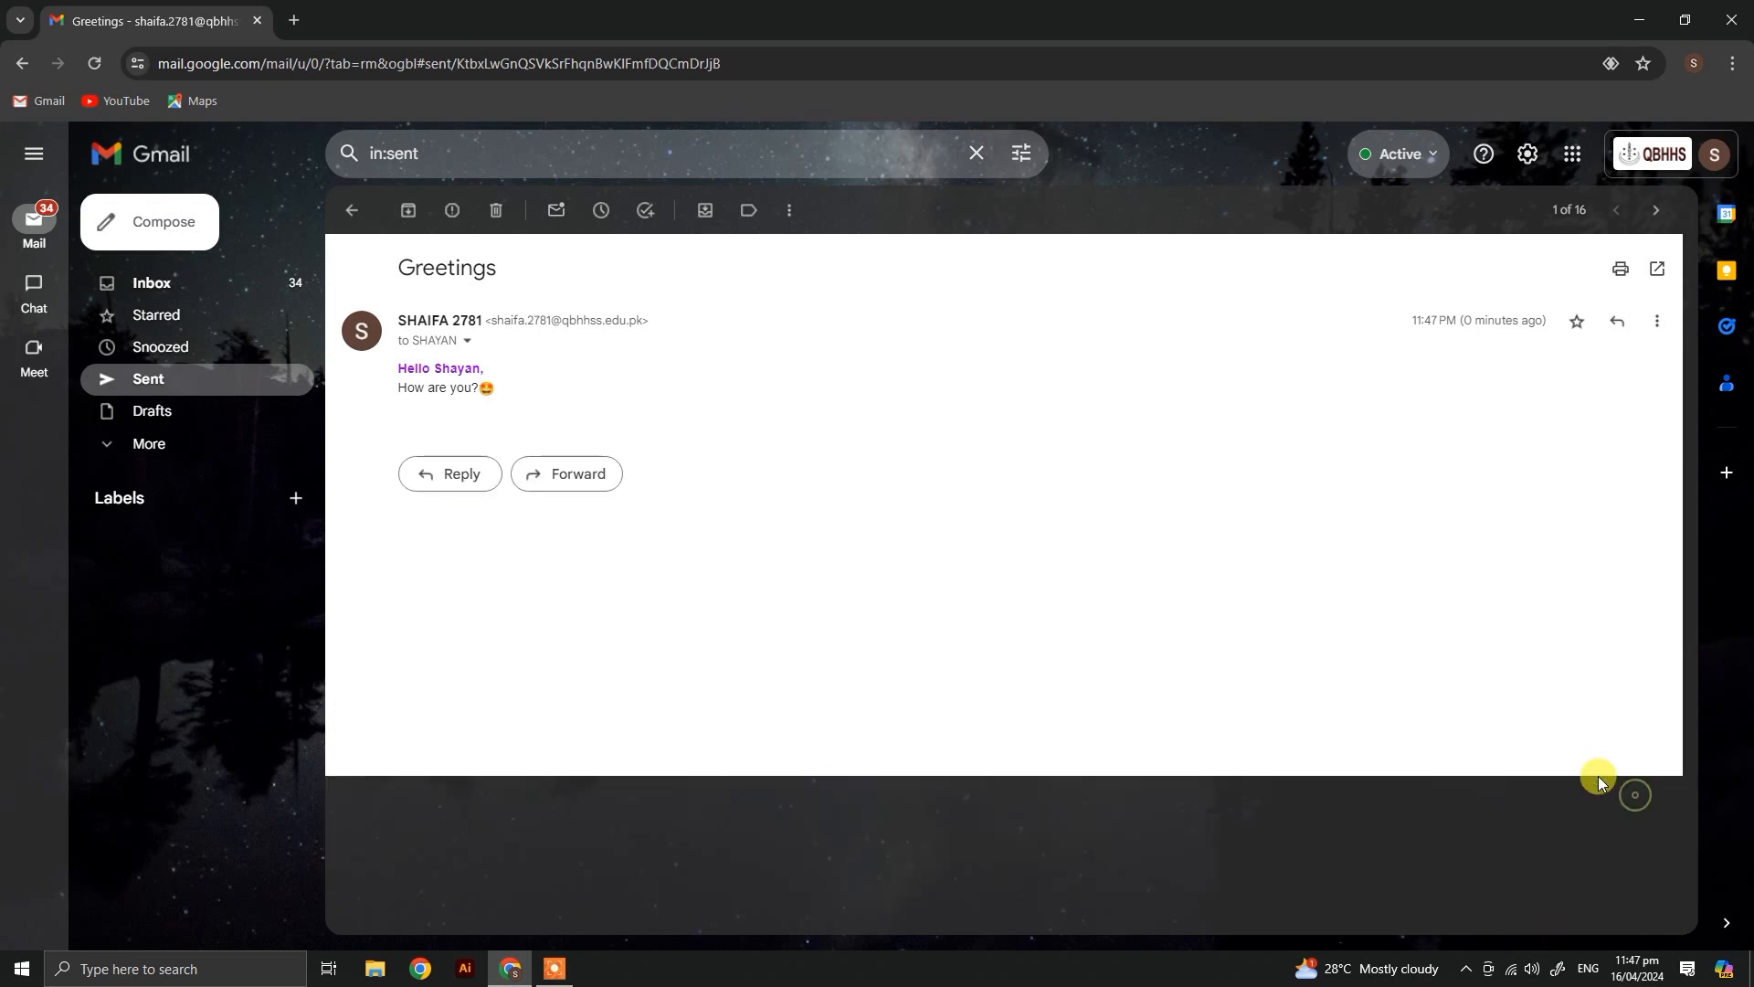
Step: Open the "demo" email in the inbox and send the suggested reply "Good, how are you?"
{"action": "left_click", "coordinate": [227, 287]}
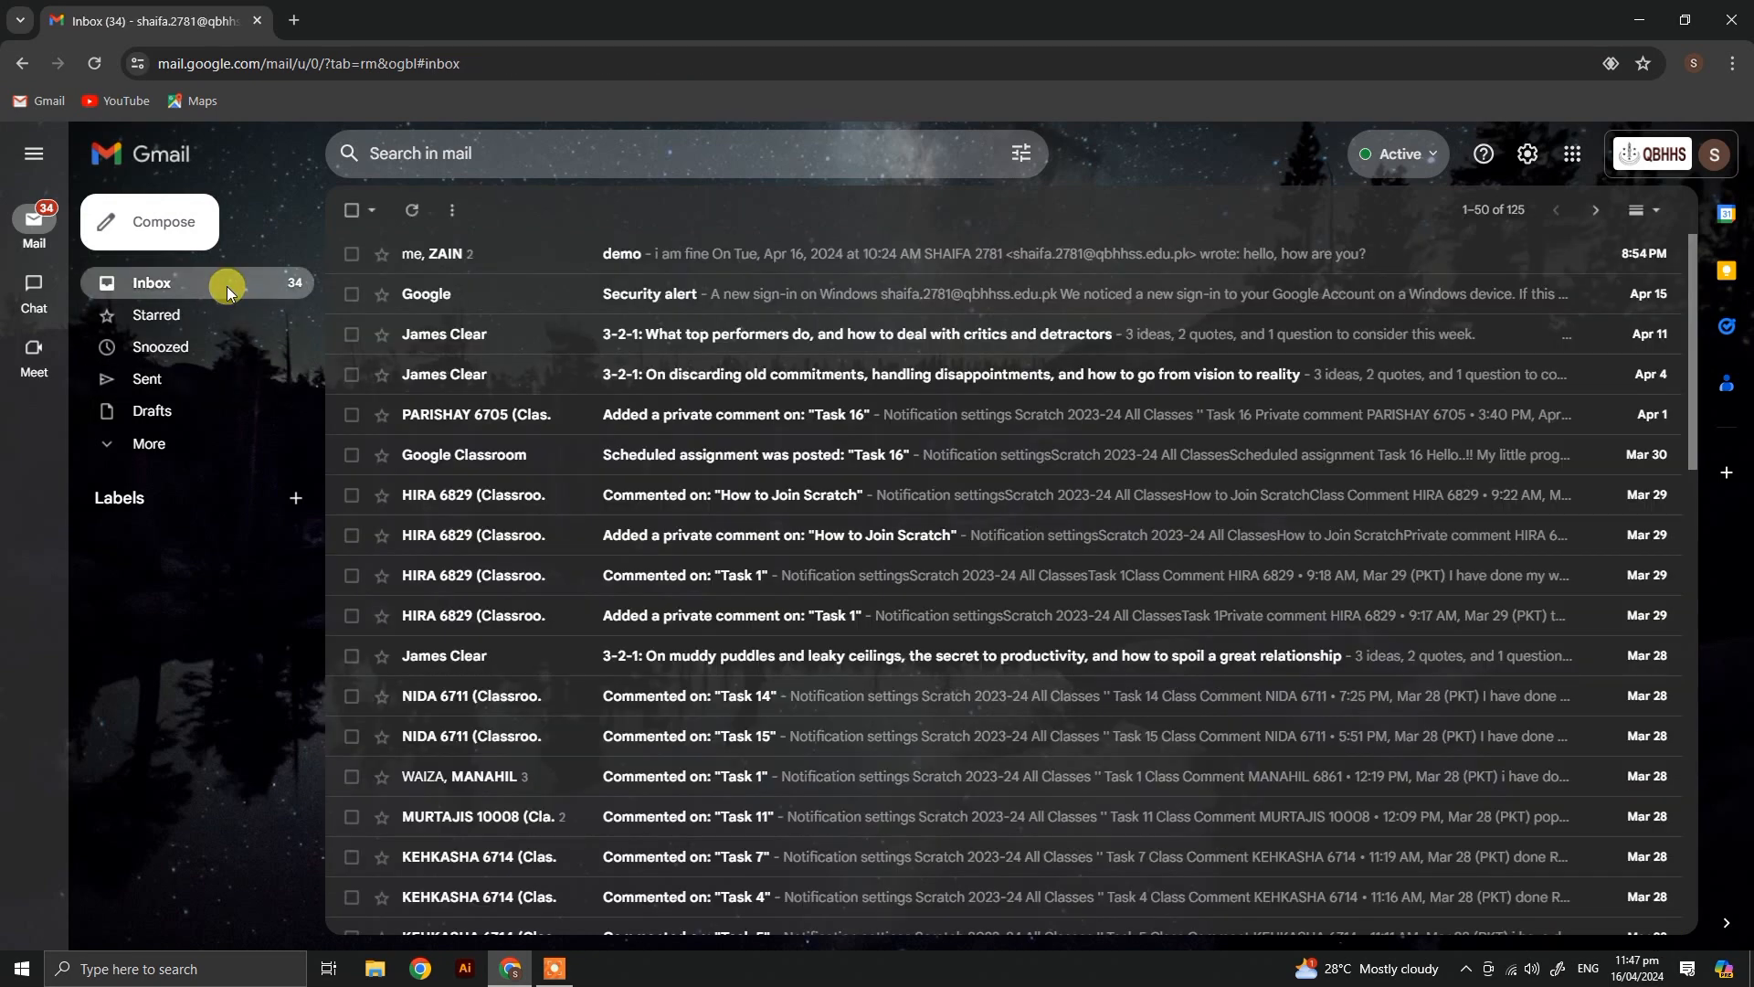
{"action": "left_click", "coordinate": [560, 257]}
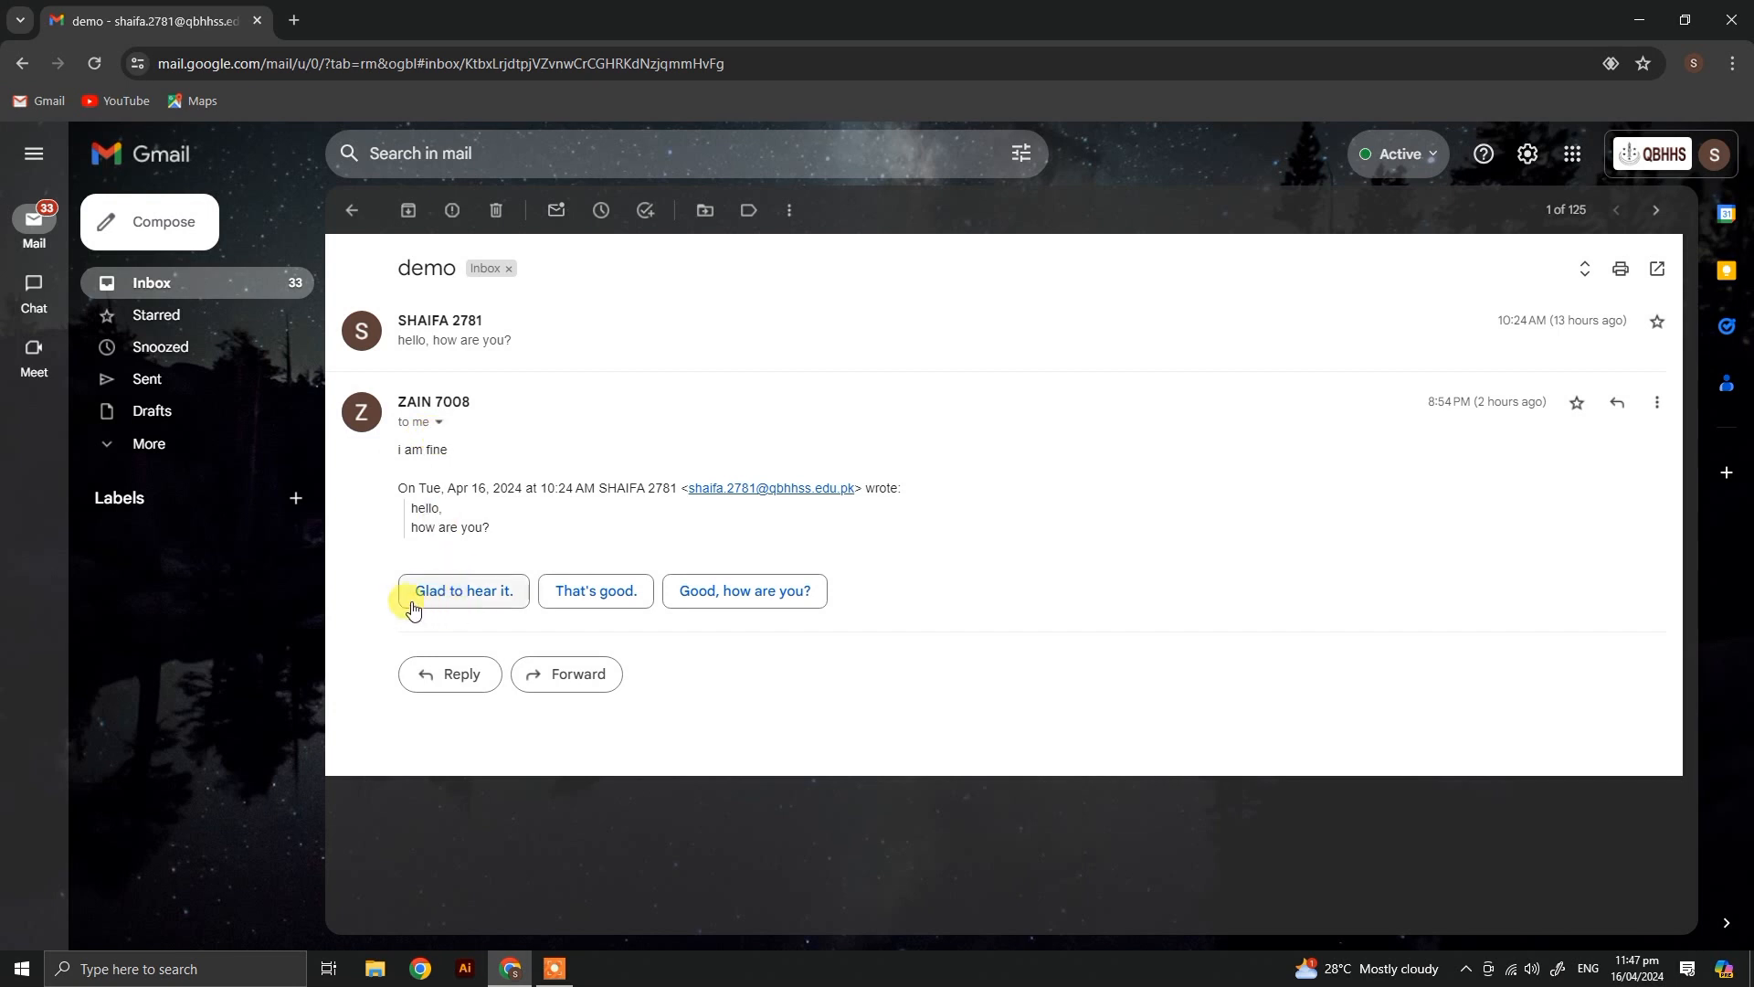
{"action": "left_click", "coordinate": [757, 599]}
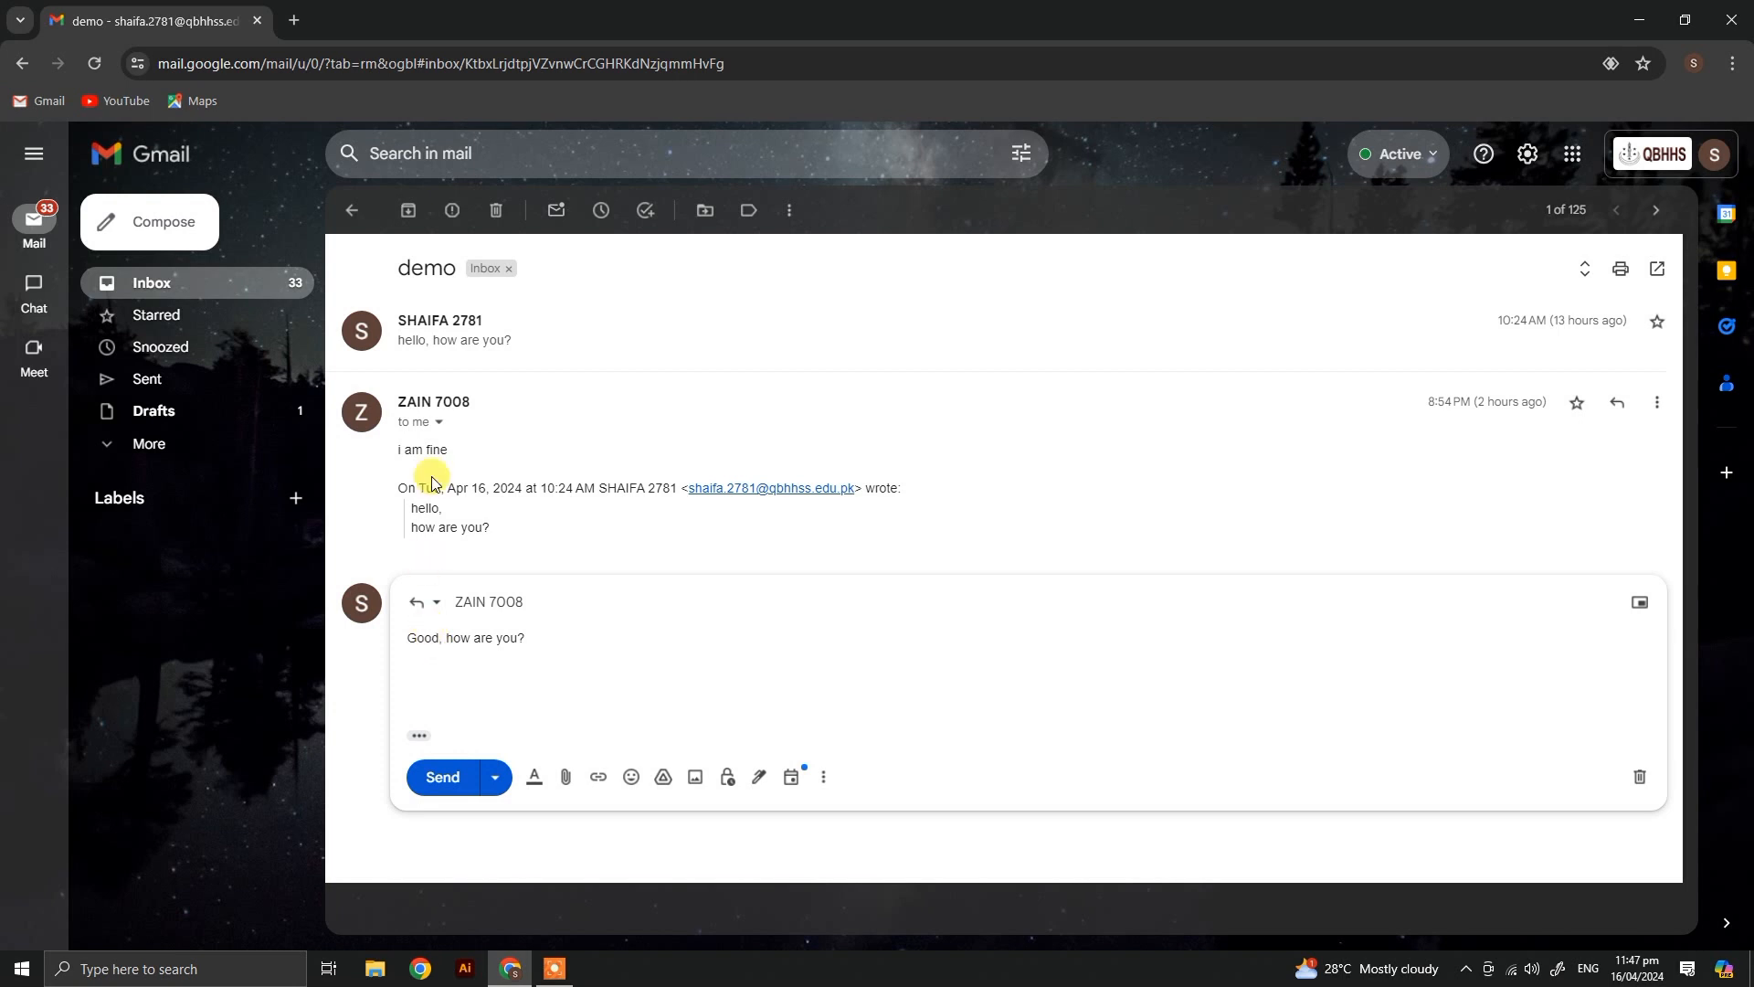
{"action": "left_click", "coordinate": [445, 784]}
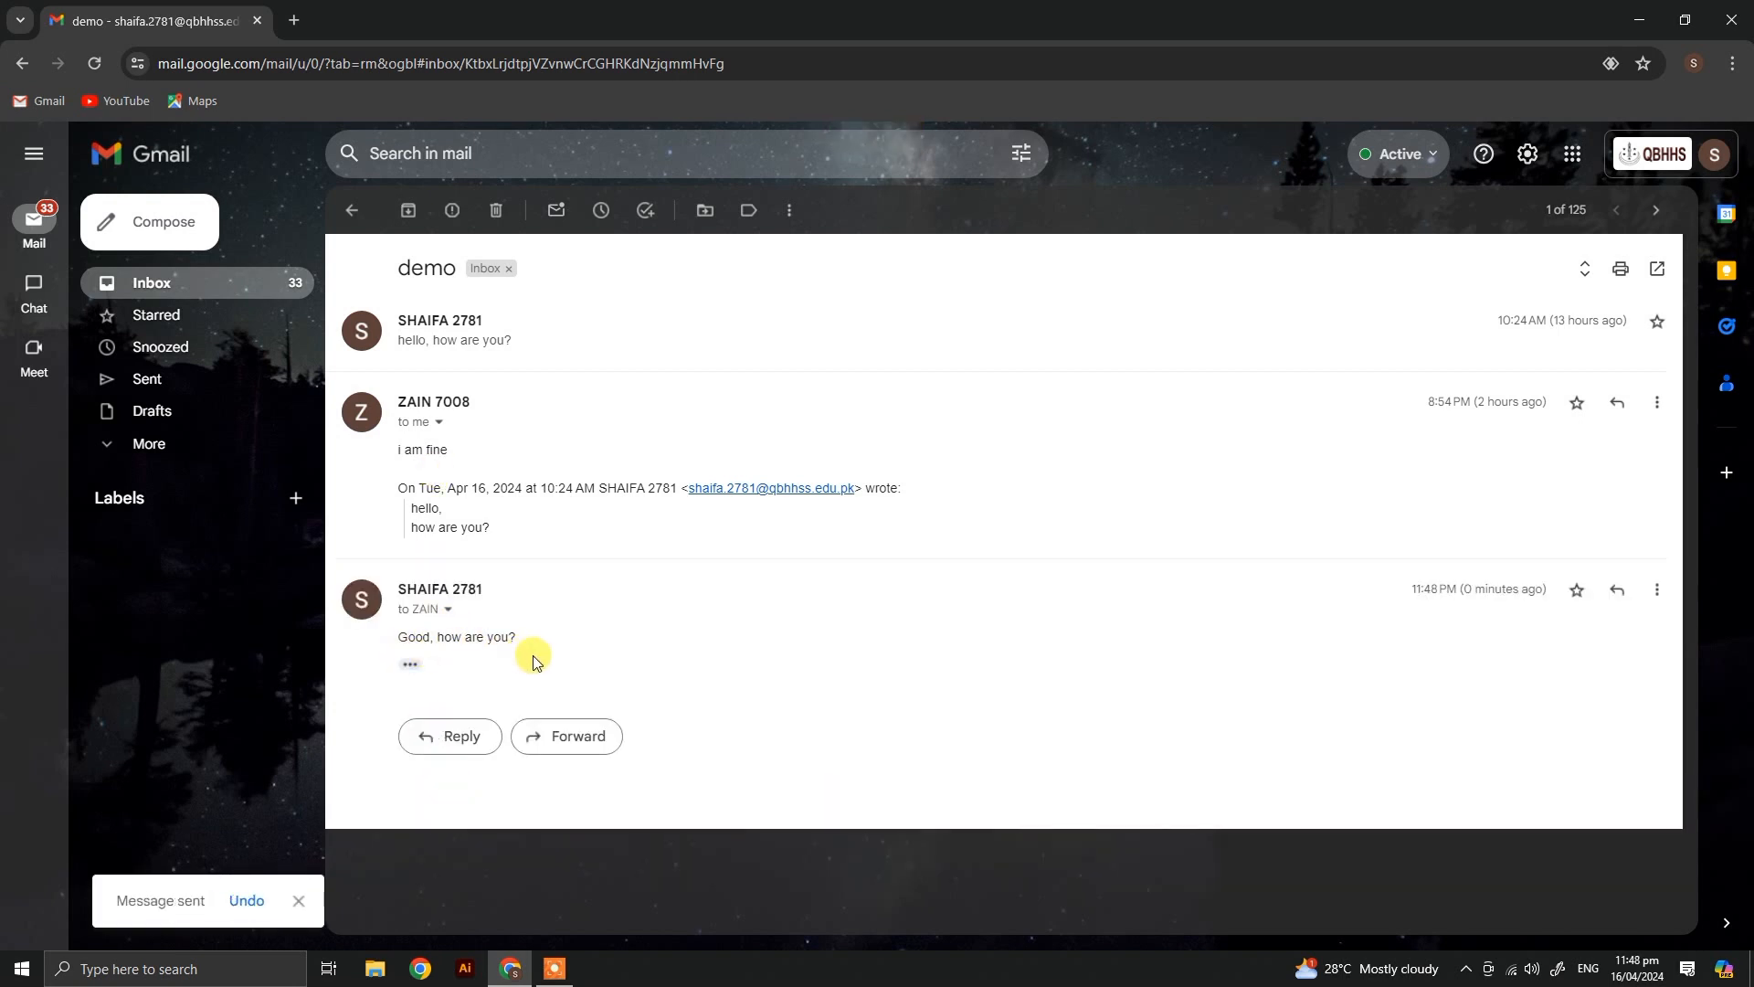
Step: Return to the inbox and open the Google account options
{"action": "left_click", "coordinate": [293, 285]}
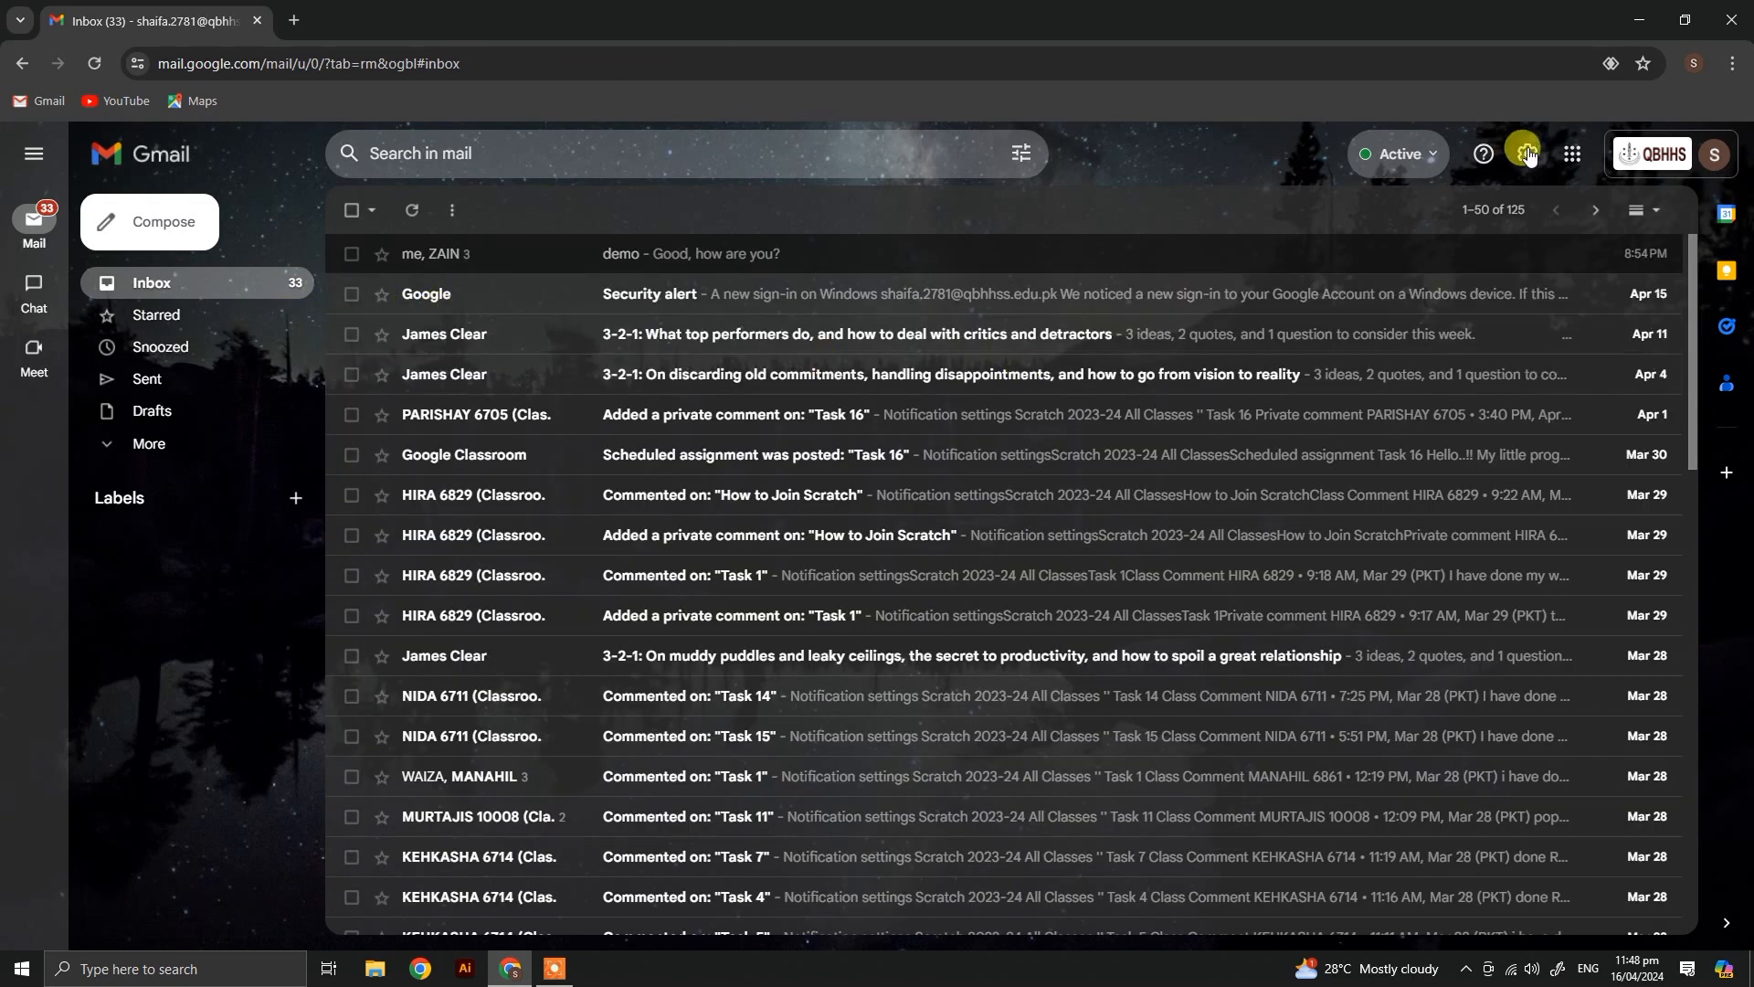
{"action": "left_click", "coordinate": [1643, 154]}
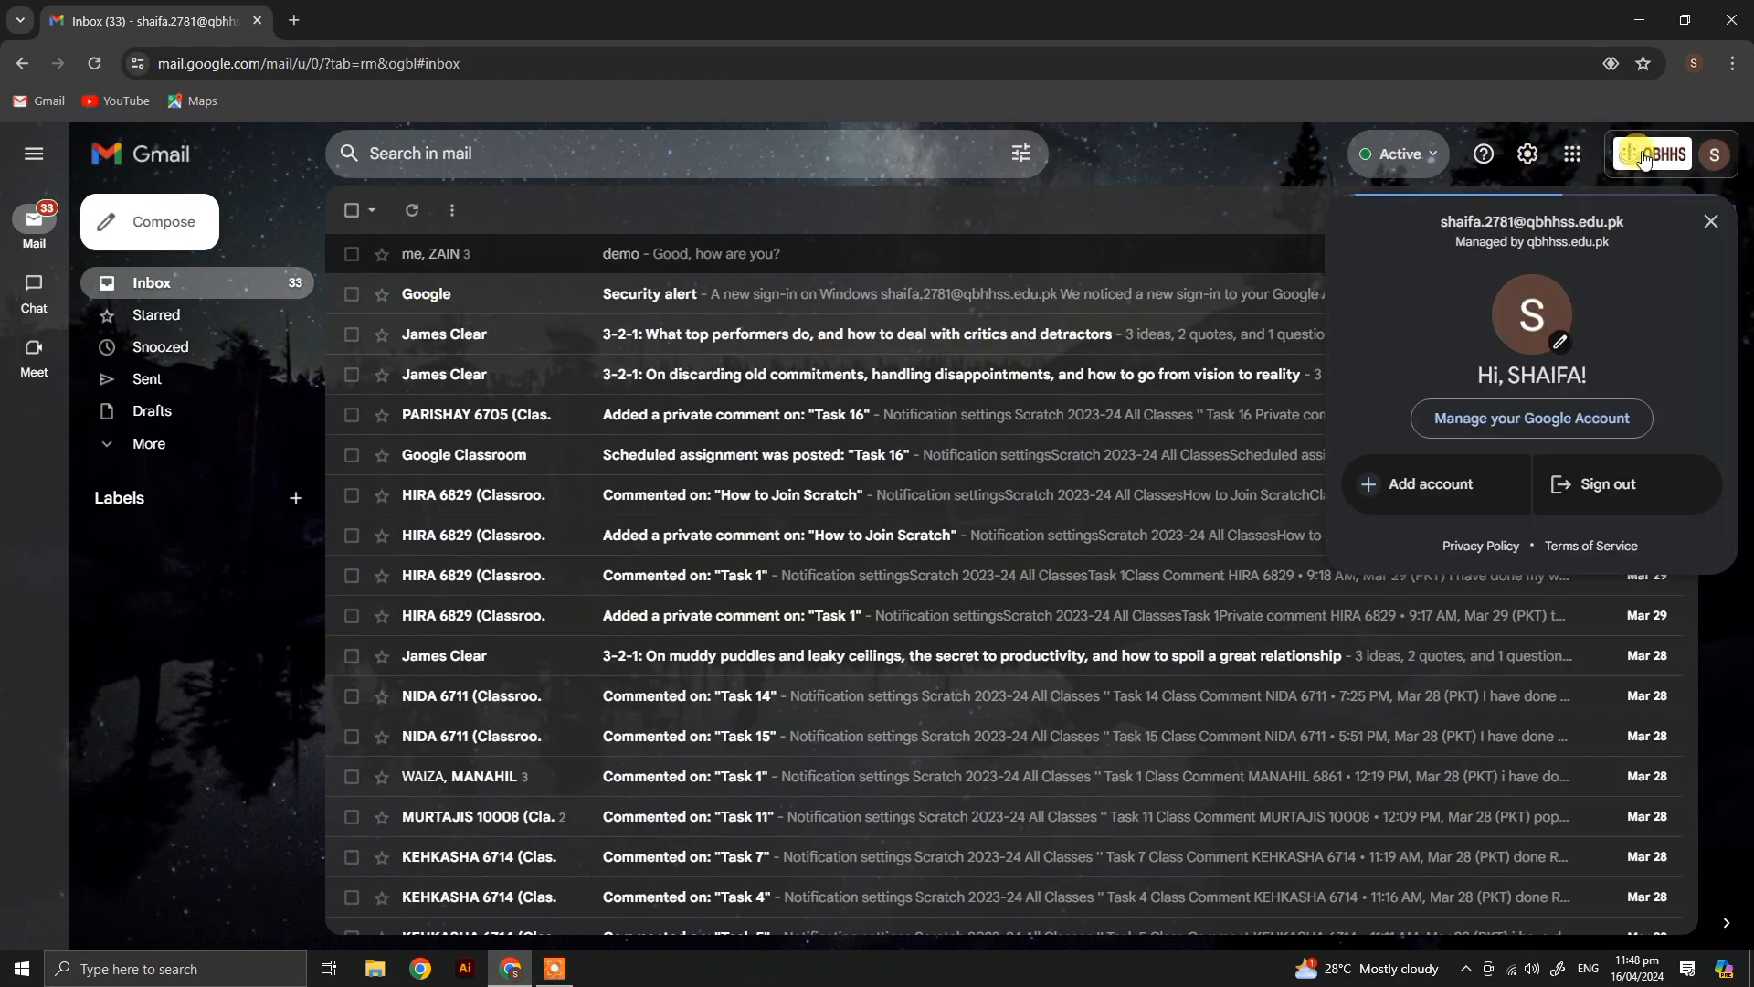